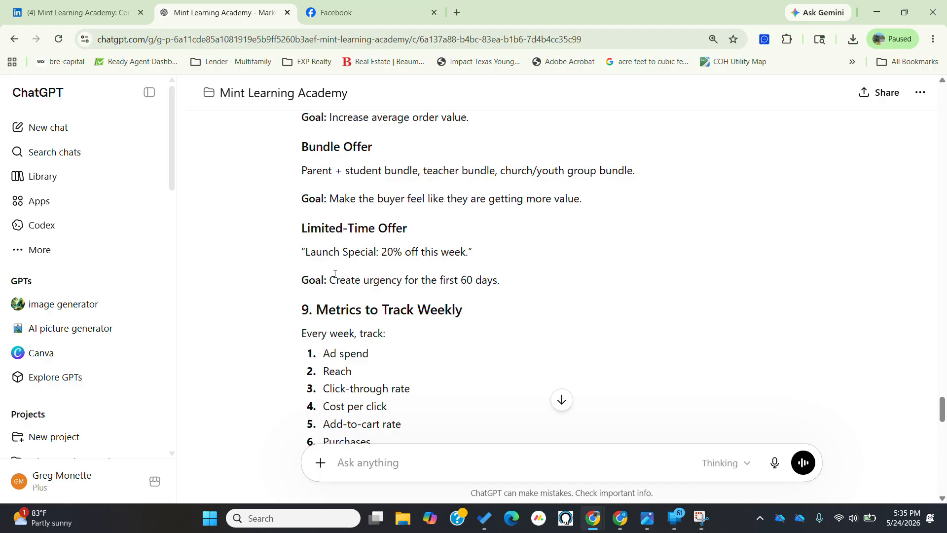
Review the marketing plan's immediate next steps and, in the Facebook Boost post window, examine the goal, content and ad text
scroll(404, 224, "down", 15)
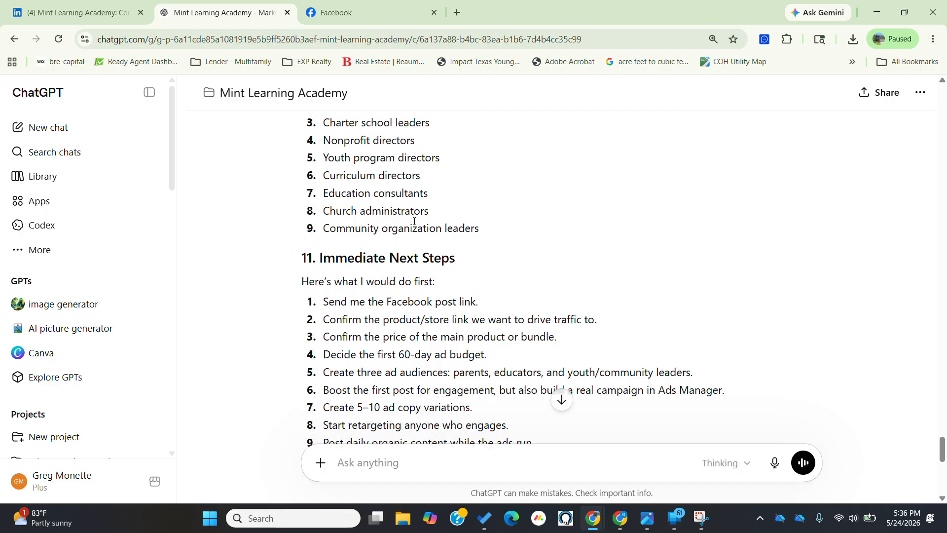
left_click(301, 11)
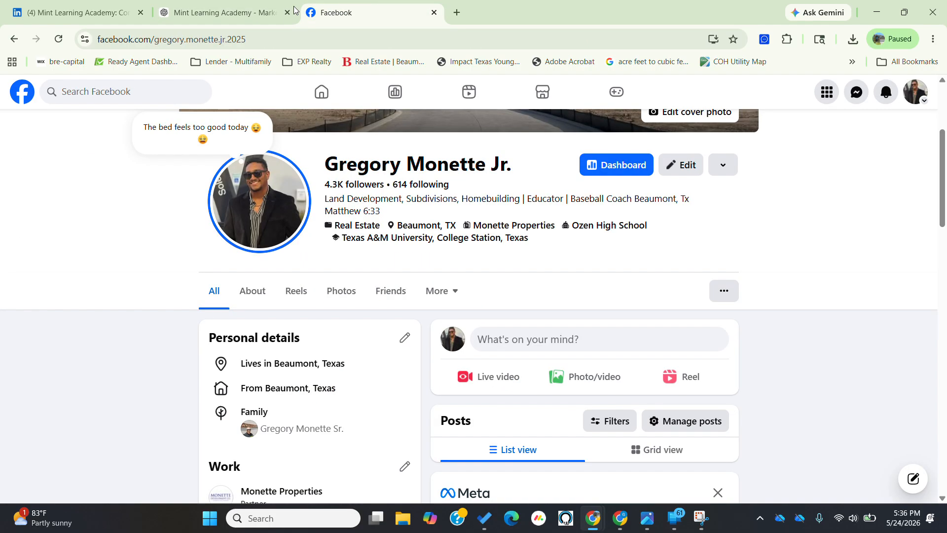
left_click(294, 8)
left_click(879, 9)
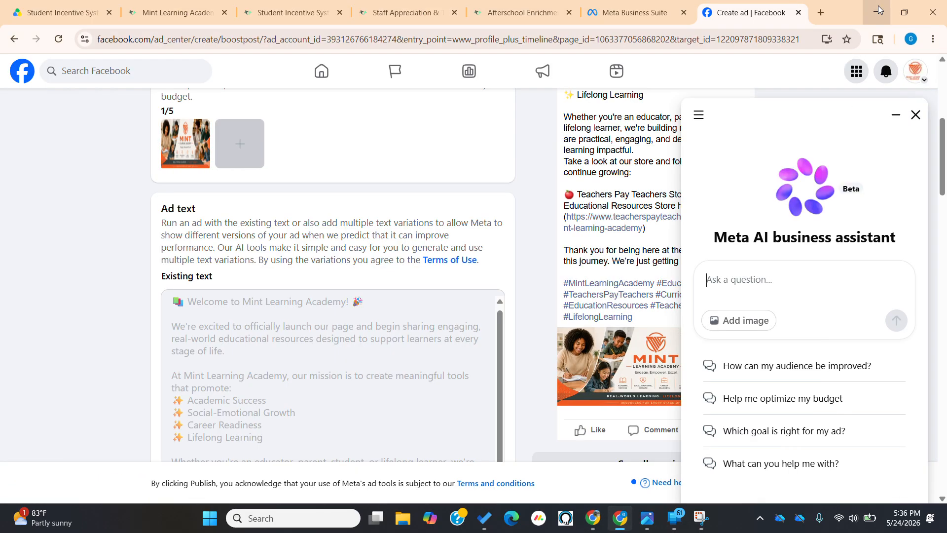
scroll(510, 243, "up", 6)
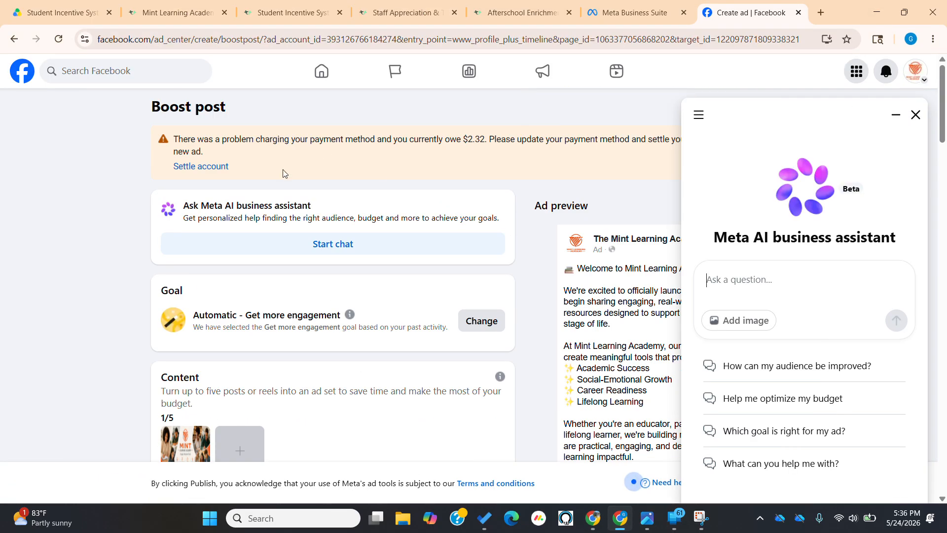
scroll(610, 267, "down", 3)
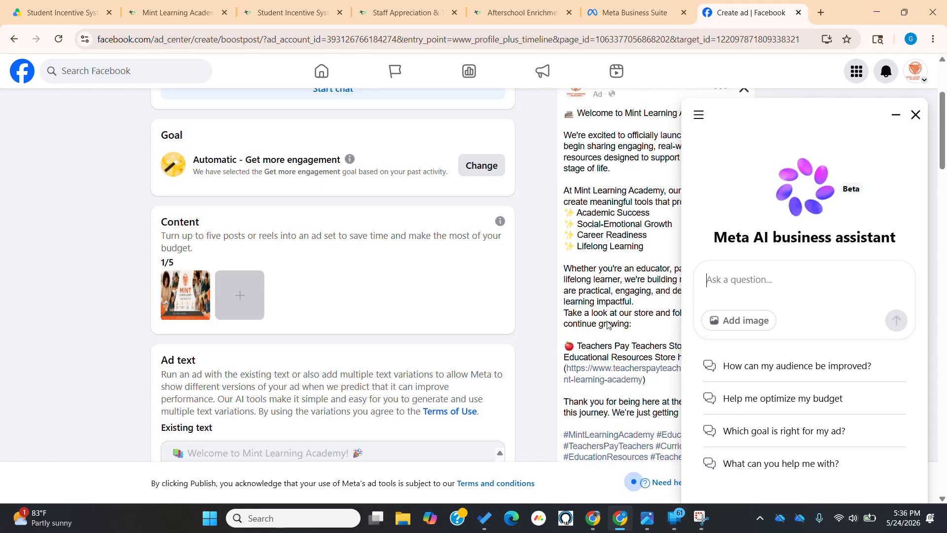
scroll(608, 325, "down", 1)
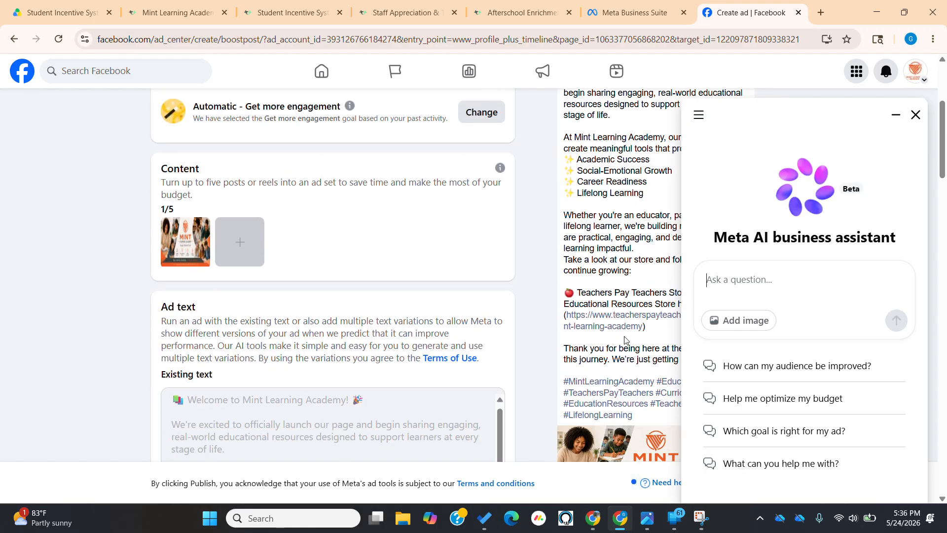
scroll(352, 326, "down", 3)
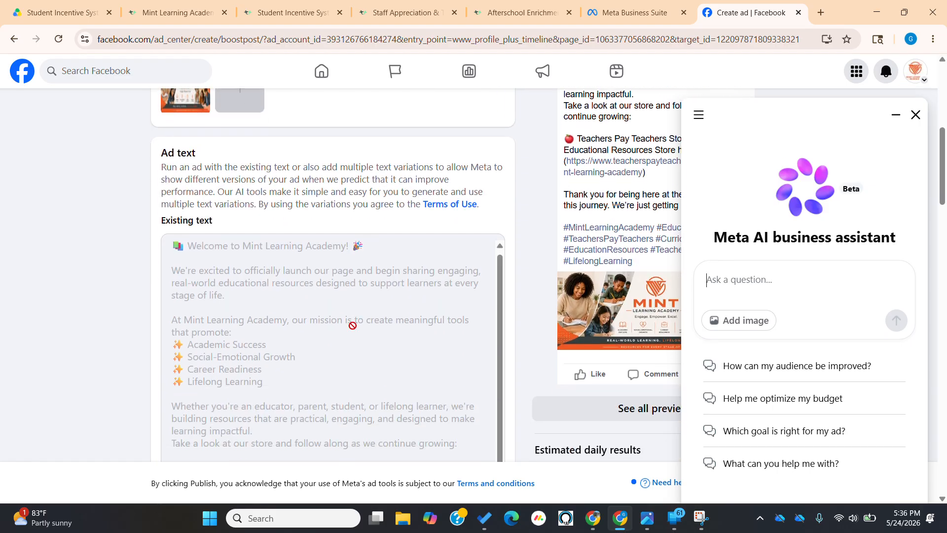
scroll(337, 241, "up", 1)
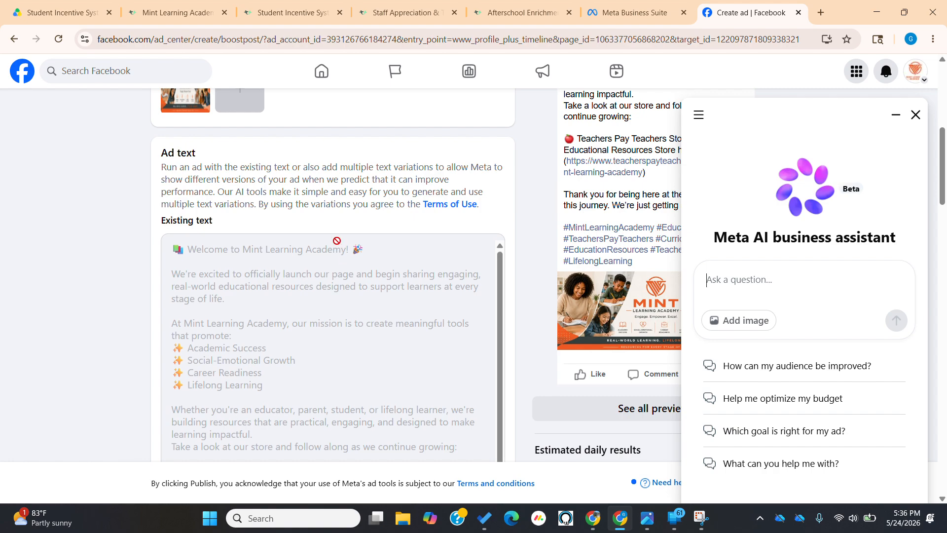
scroll(201, 295, "up", 7)
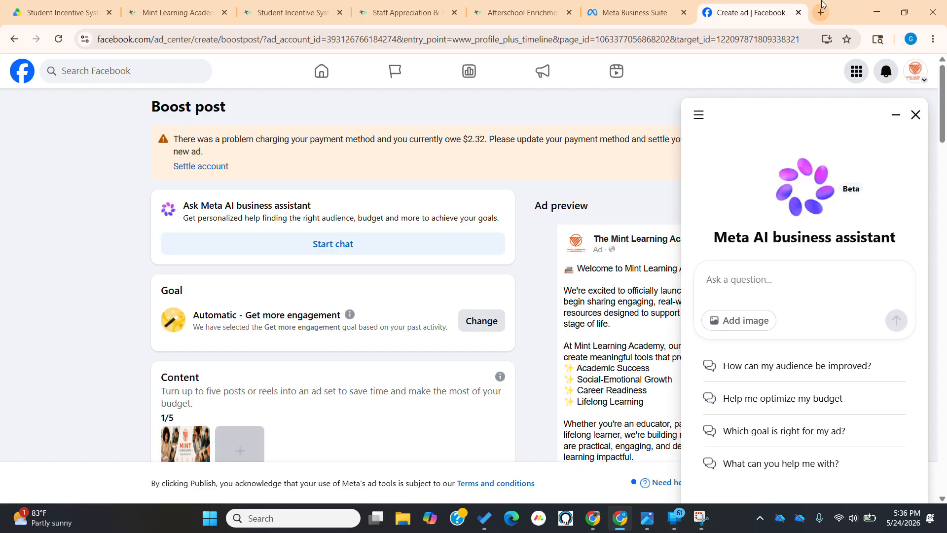
Switch back to the Mint Learning Academy chat in ChatGPT and start dictating a message while looking over the marketing plan
left_click(878, 12)
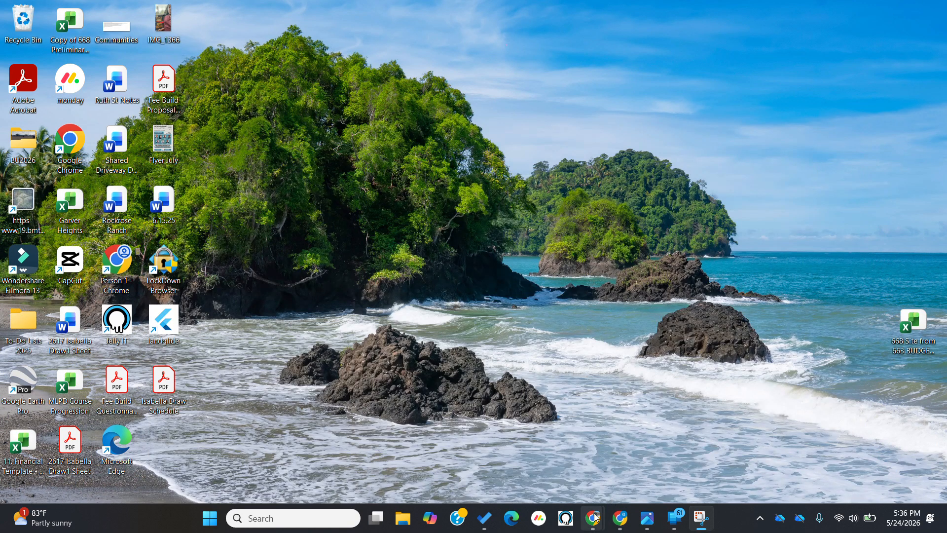
mouse_move(593, 518)
mouse_move(513, 450)
left_click(656, 457)
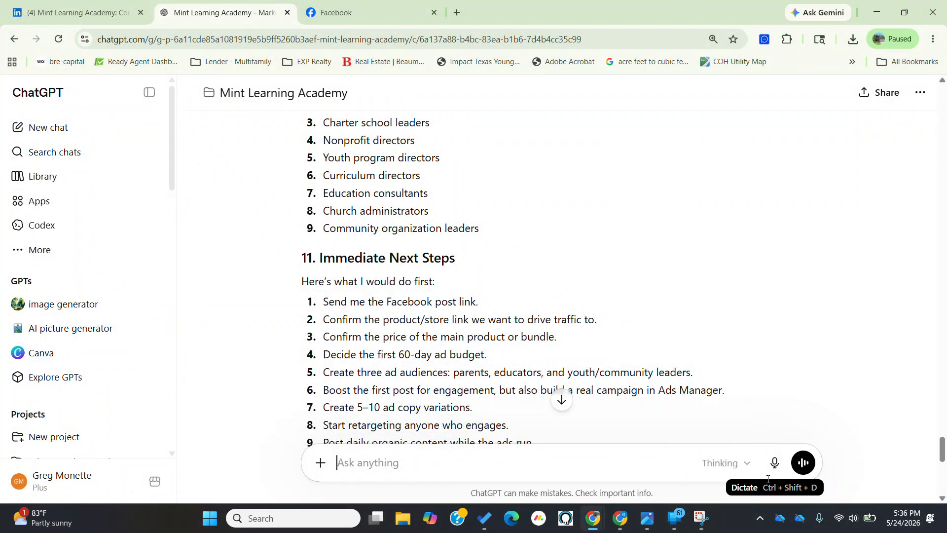
left_click(775, 464)
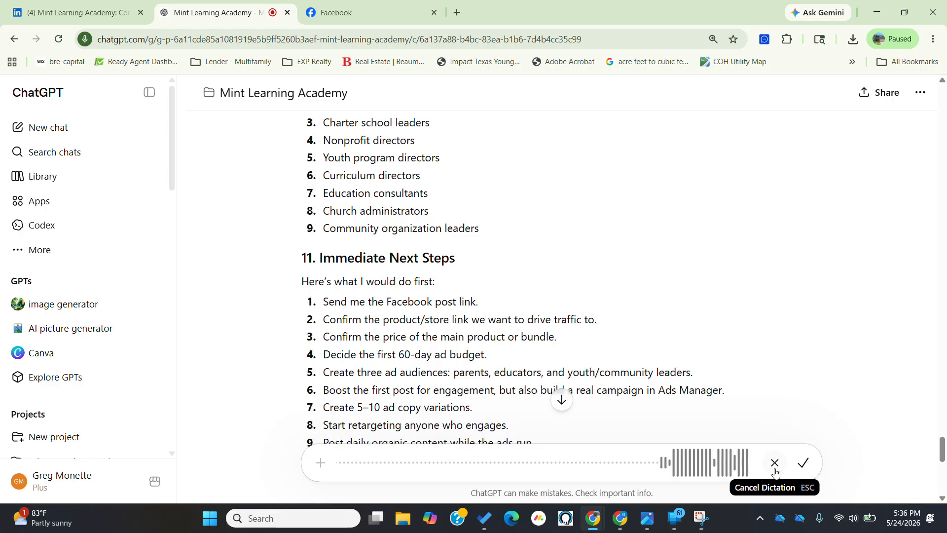
scroll(560, 399, "down", 8)
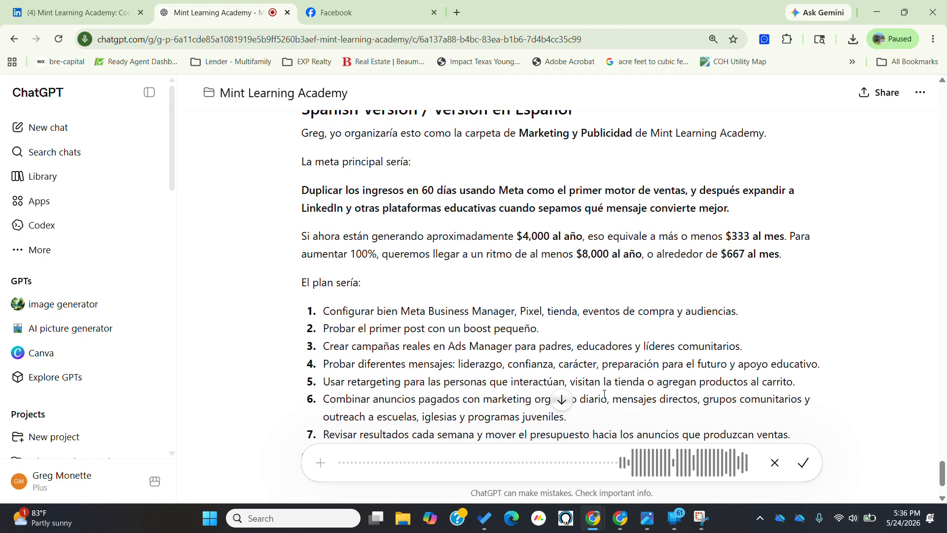
scroll(604, 395, "up", 10)
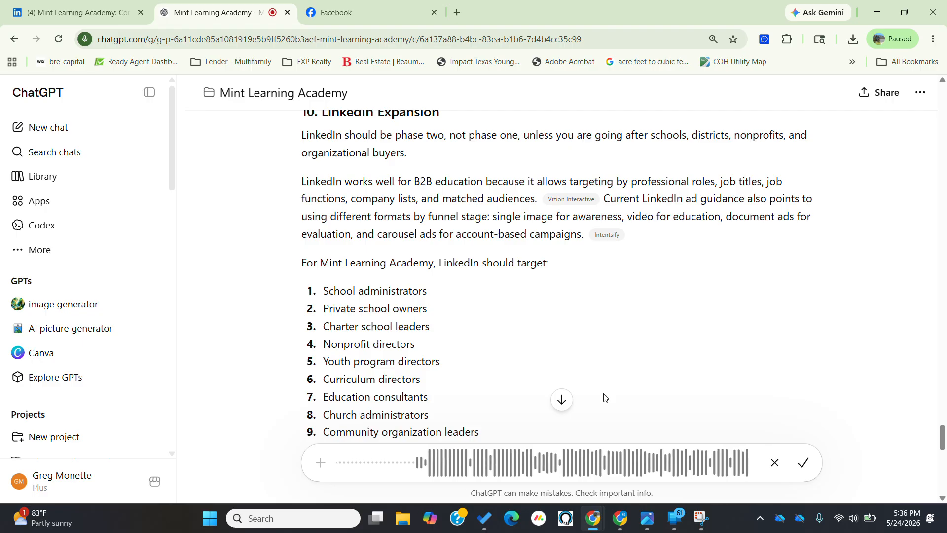
Switch to the Facebook Boost post page and examine its ad text, button, Meta Pixel, audience, duration, daily budget, placements and payment settings
left_click(625, 526)
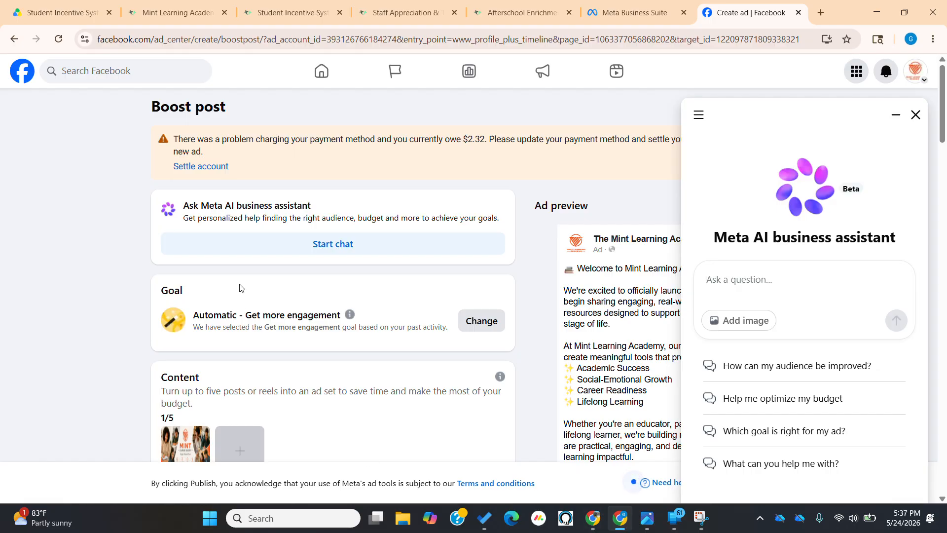
scroll(174, 319, "down", 3)
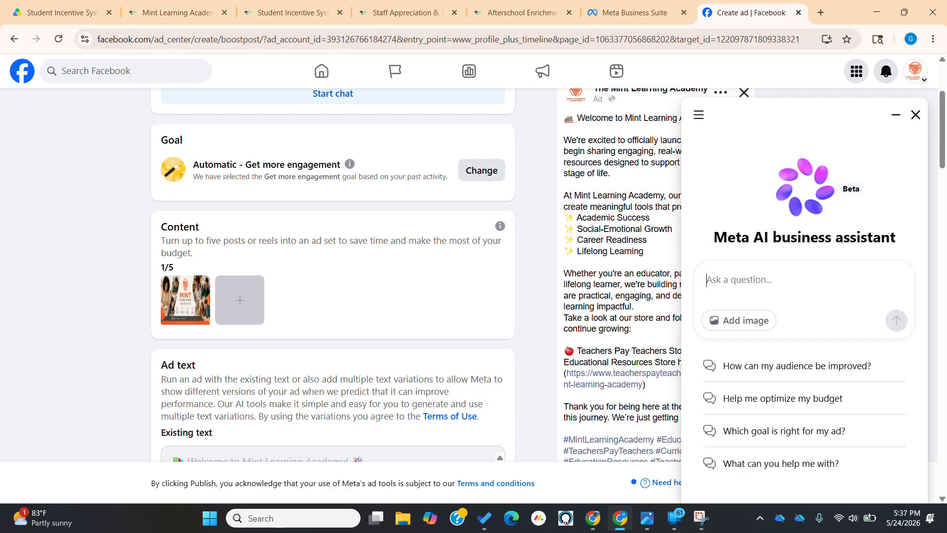
scroll(172, 319, "down", 2)
scroll(171, 319, "down", 1)
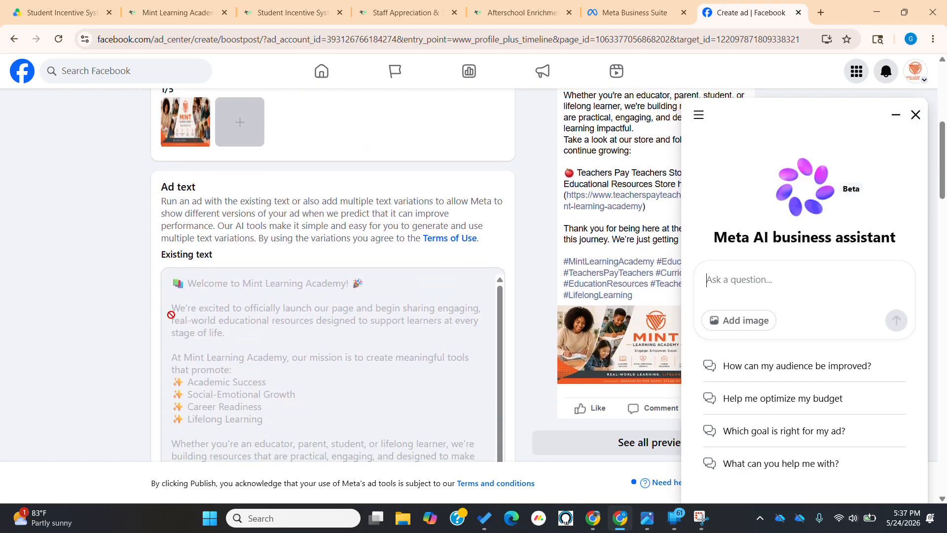
scroll(116, 245, "down", 6)
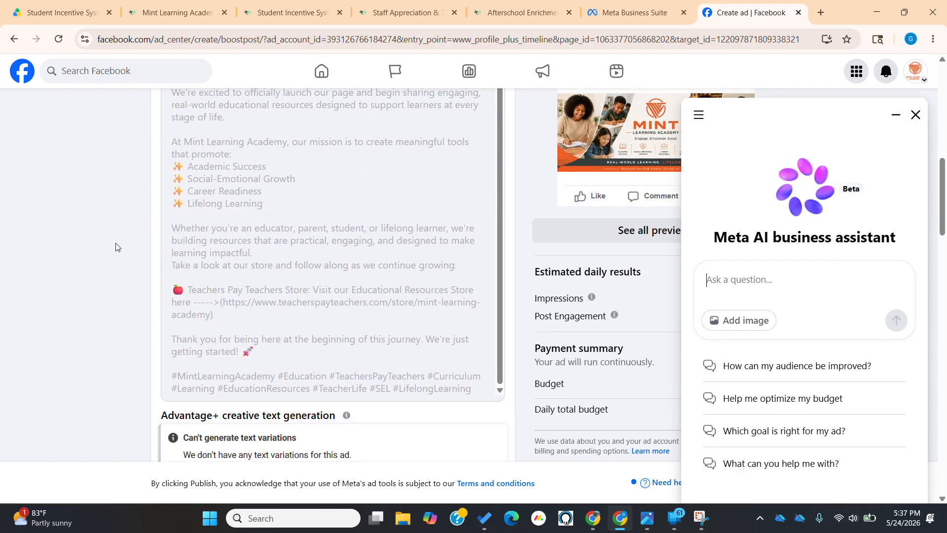
scroll(116, 247, "down", 5)
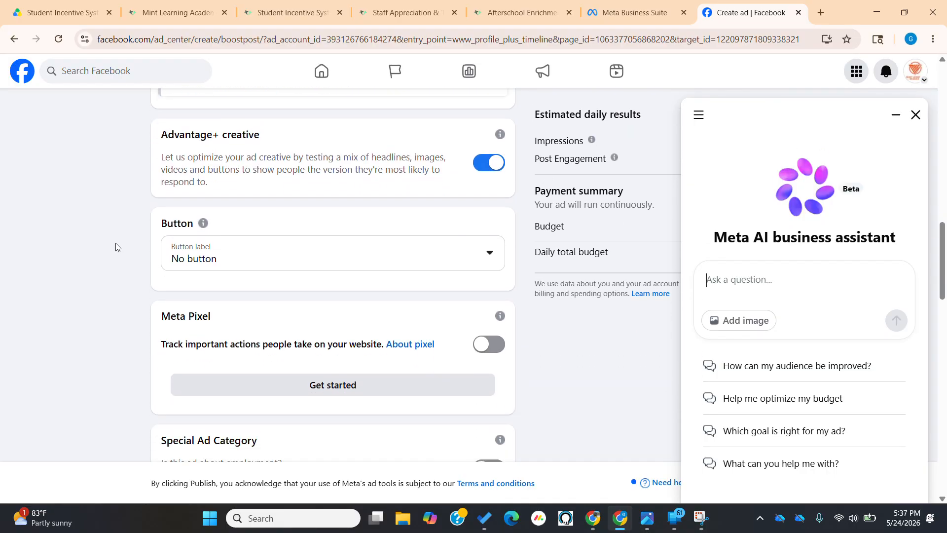
scroll(117, 246, "down", 6)
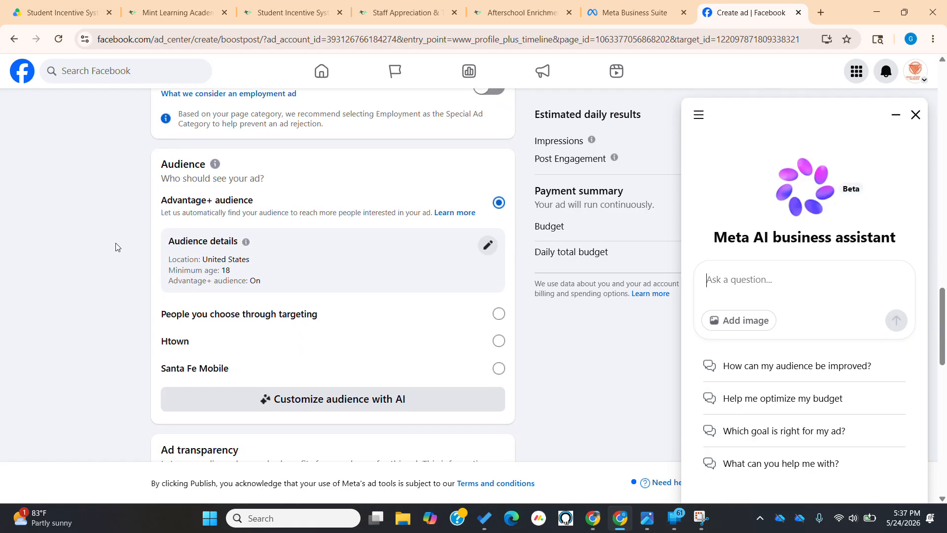
scroll(117, 247, "down", 4)
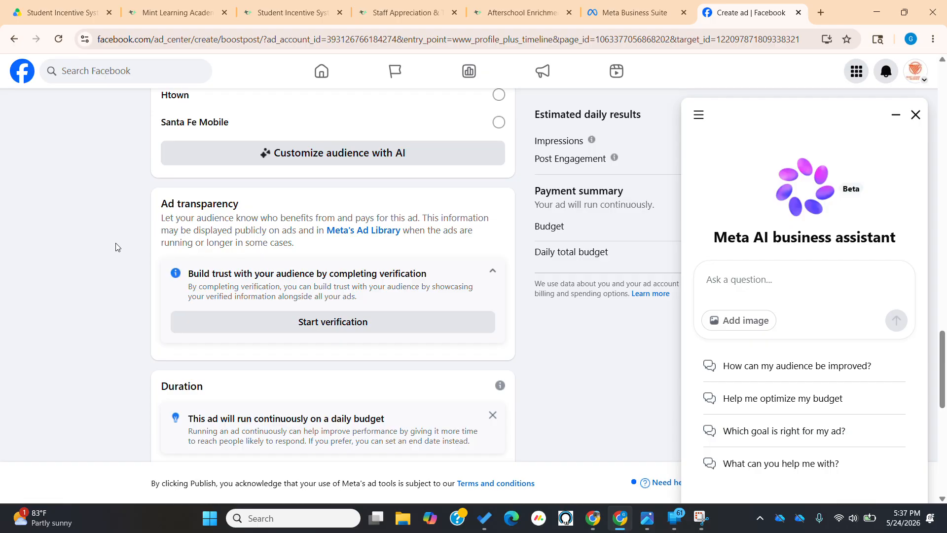
scroll(117, 247, "down", 2)
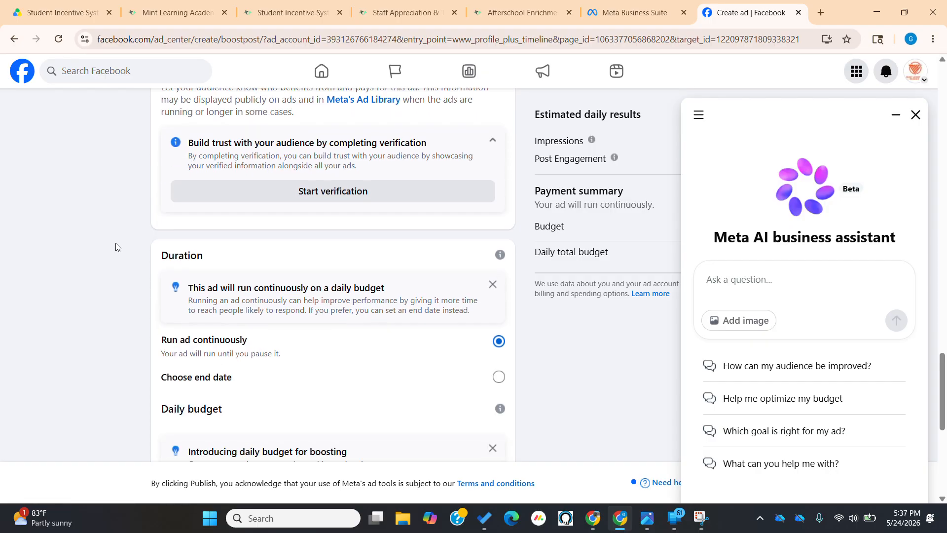
scroll(117, 246, "down", 3)
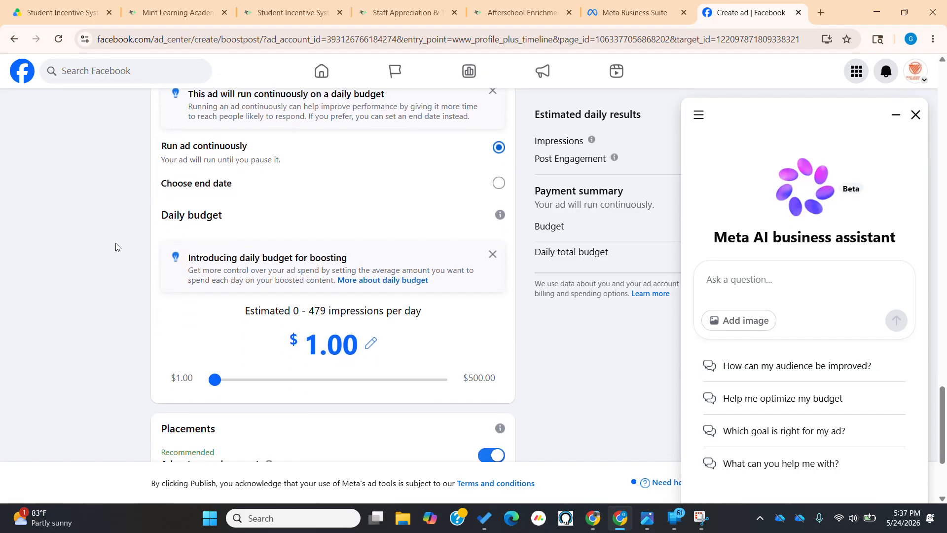
scroll(116, 247, "down", 1)
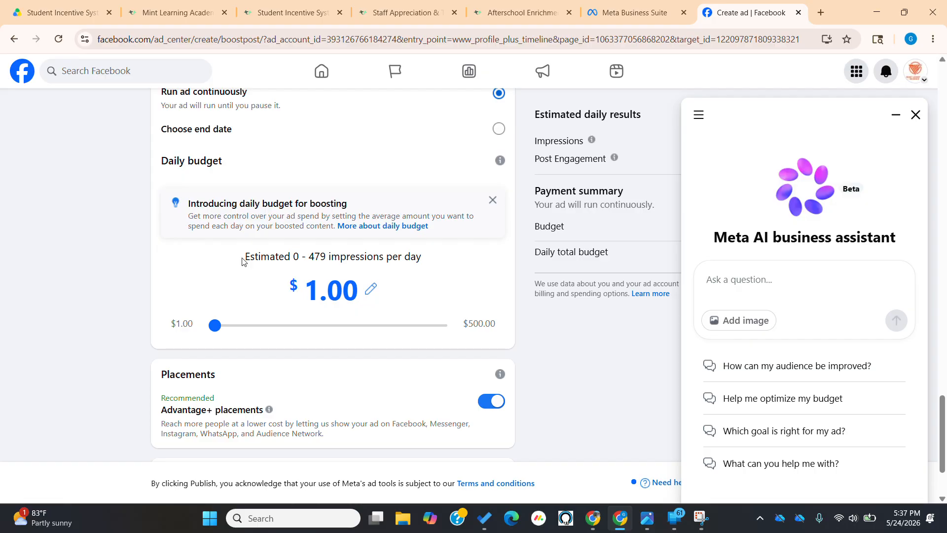
scroll(242, 261, "down", 2)
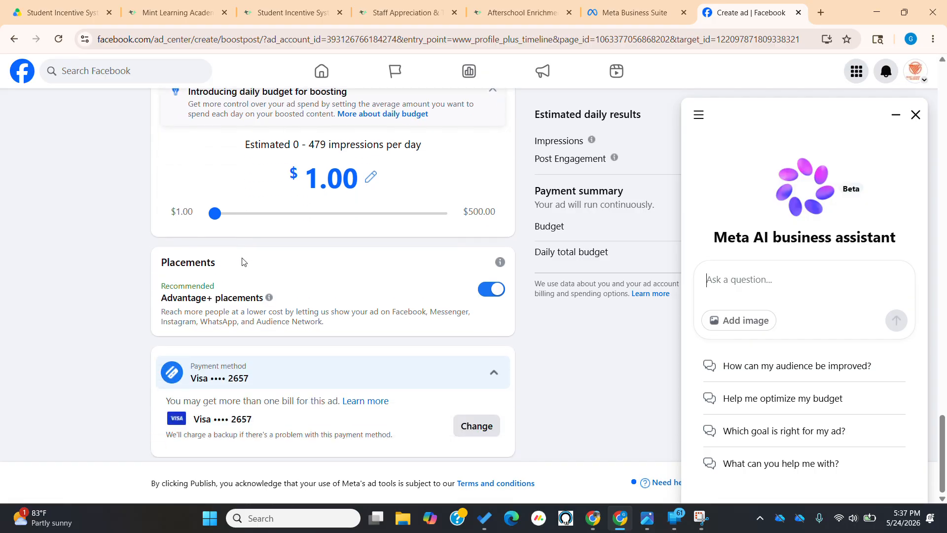
scroll(242, 261, "up", 6)
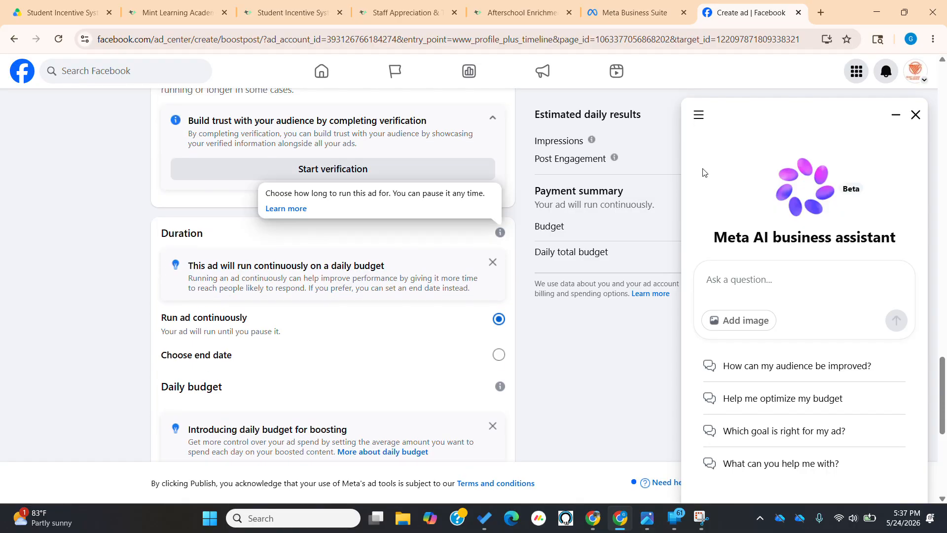
Finish the dictation in ChatGPT and send the request for a Meta AI Business Assistant prompt covering goal, ad text, button, audience, duration and 10,000 impressions
left_click(879, 12)
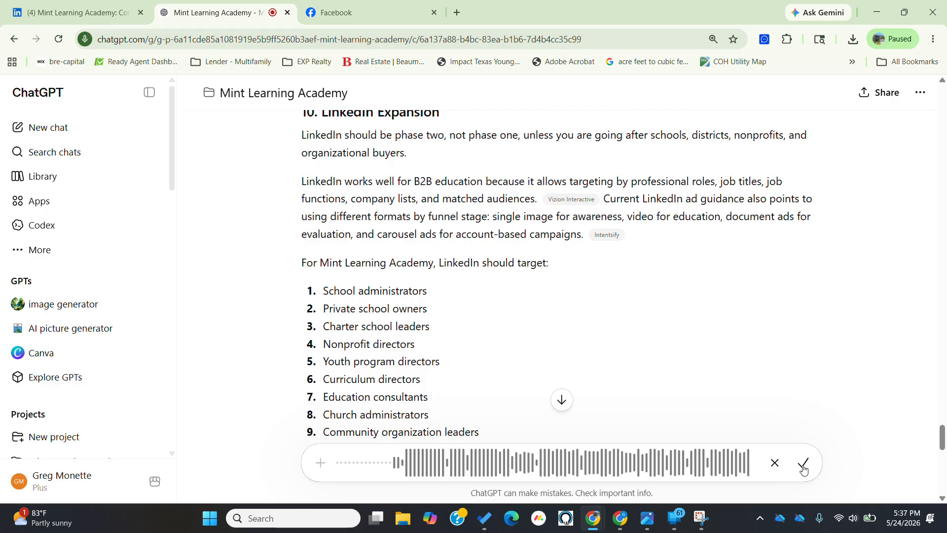
scroll(804, 467, "down", 2)
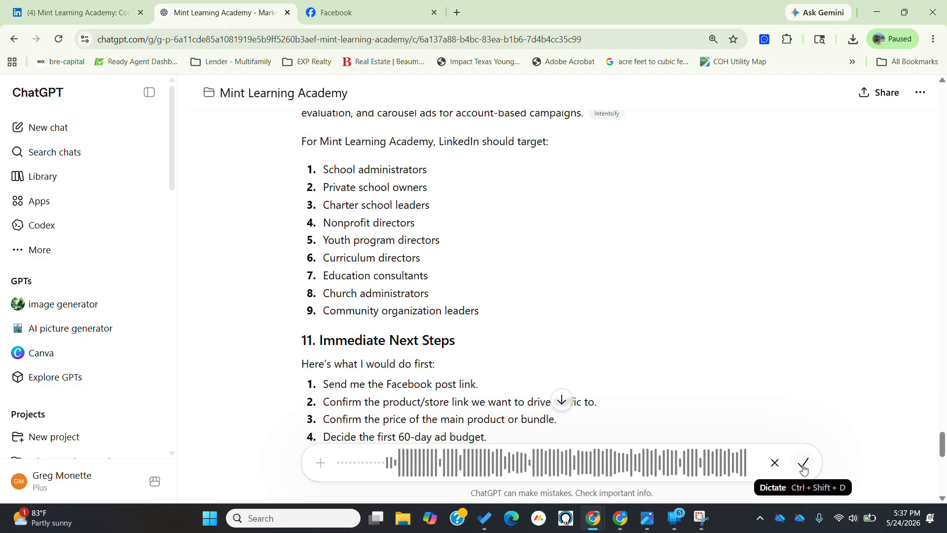
left_click(803, 463)
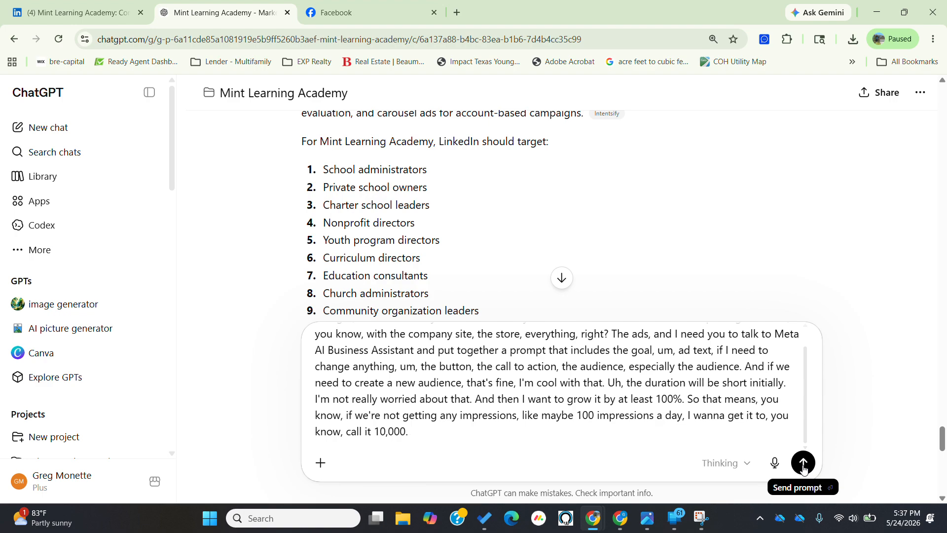
left_click(804, 463)
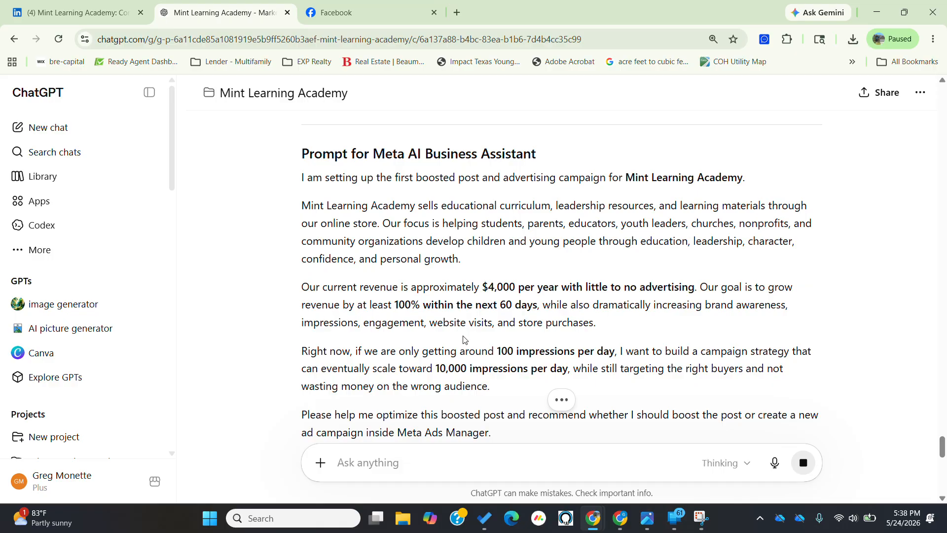
Read through the generated Meta AI Business Assistant prompt, including its goals, geography, duration, budget and Spanish version
scroll(463, 338, "down", 5)
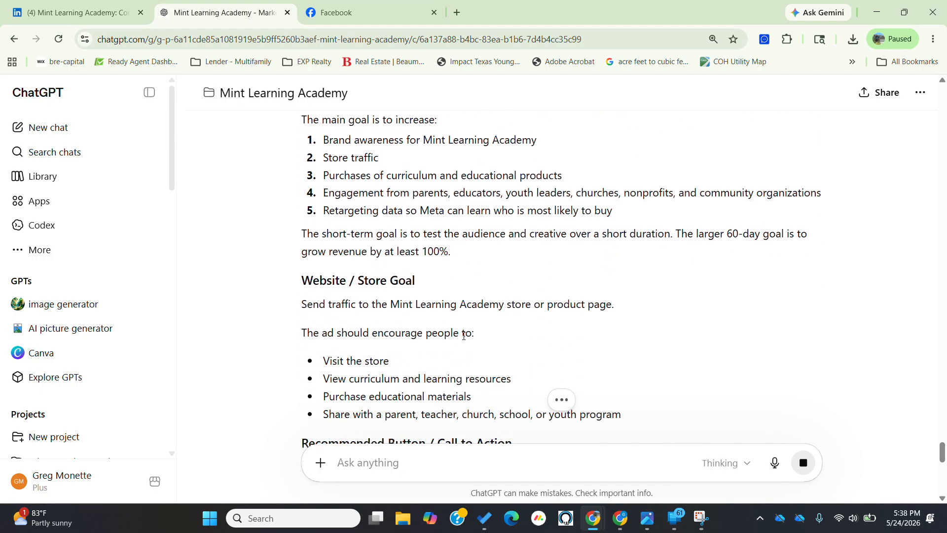
scroll(463, 339, "up", 2)
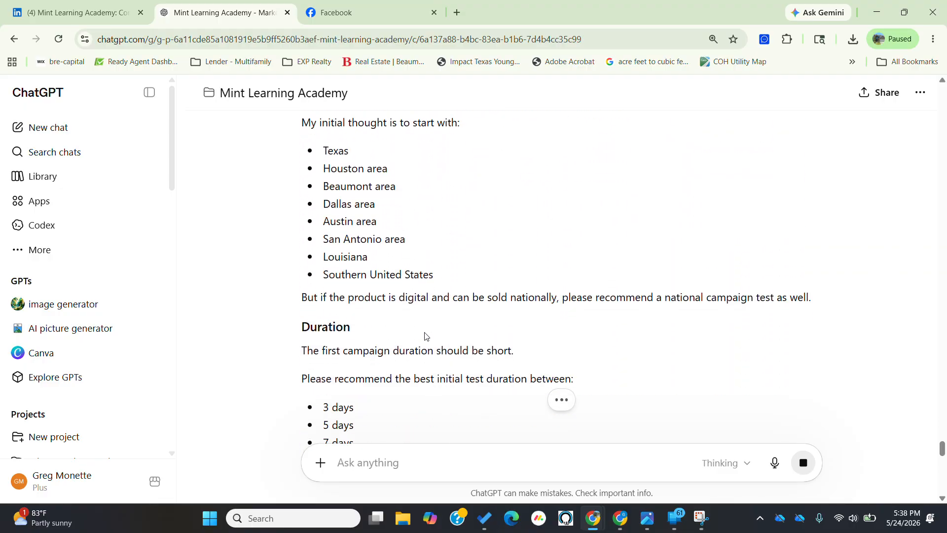
scroll(427, 336, "up", 3)
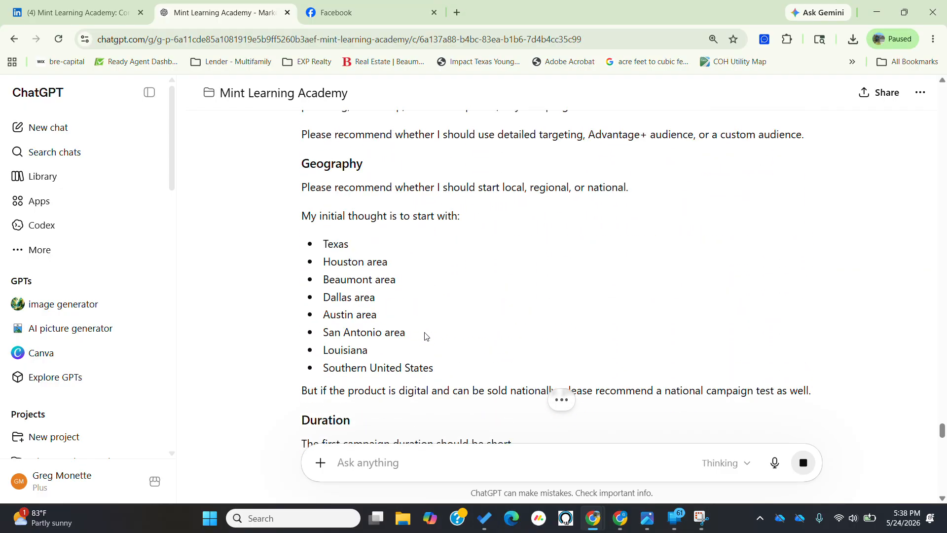
scroll(426, 336, "down", 6)
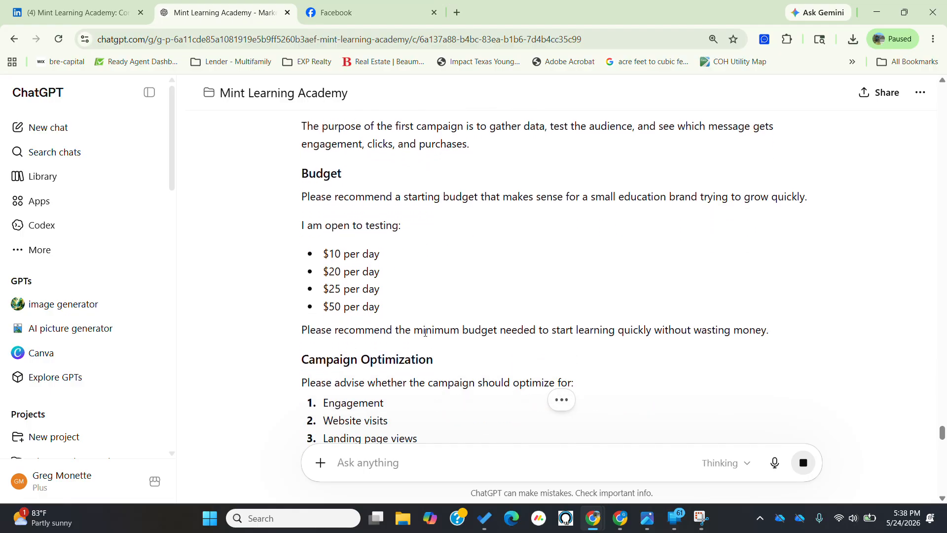
scroll(426, 336, "down", 10)
scroll(425, 333, "down", 15)
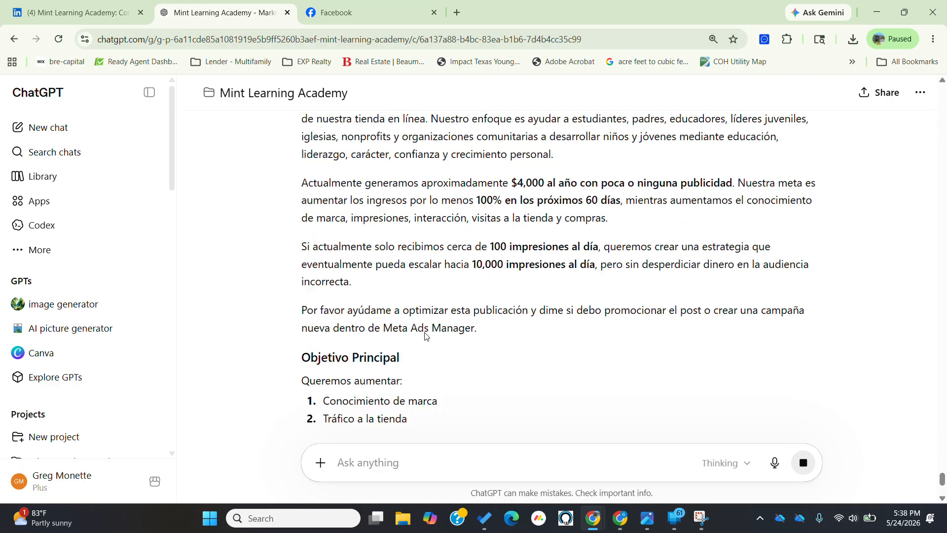
Copy the English Meta AI Business Assistant prompt from its heading through the Shop Now CTA line in the ChatGPT reply
scroll(426, 333, "up", 8)
scroll(426, 336, "up", 5)
scroll(425, 337, "down", 5)
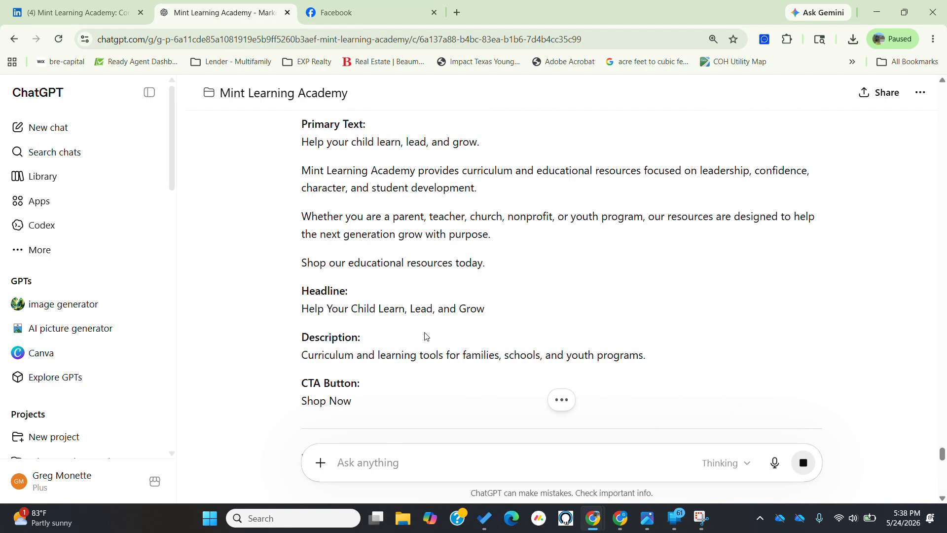
scroll(359, 379, "down", 2)
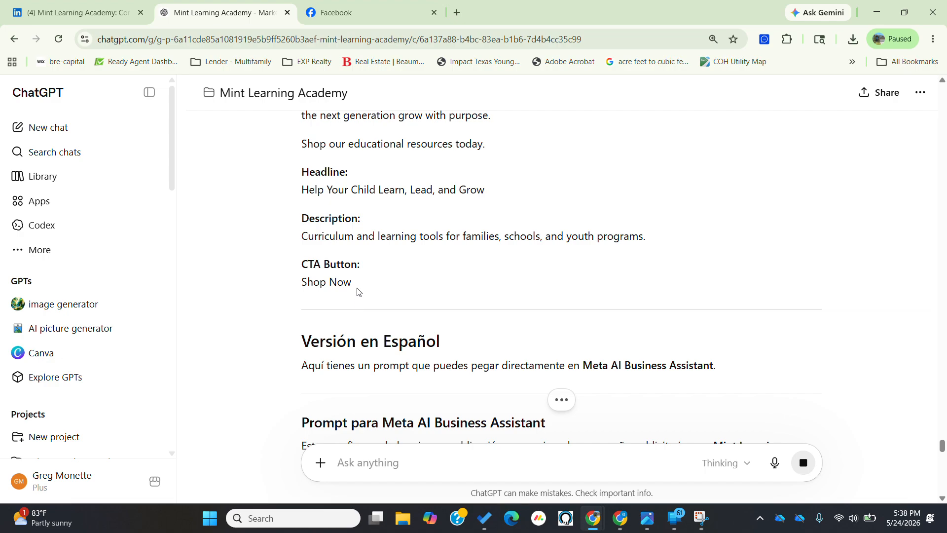
left_click_drag(355, 290, 303, 332)
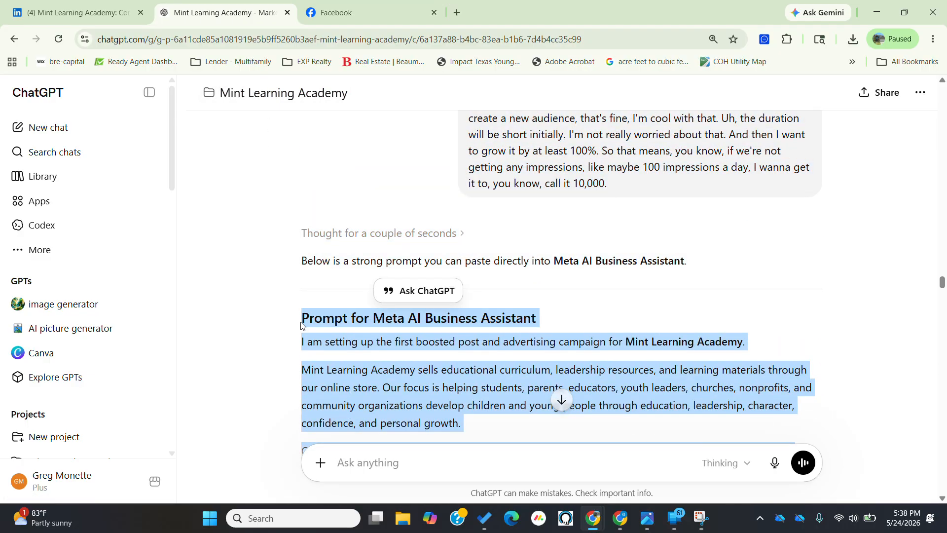
Switch to the Facebook Boost post page and send the copied prompt to the Meta AI business assistant
key("super+d")
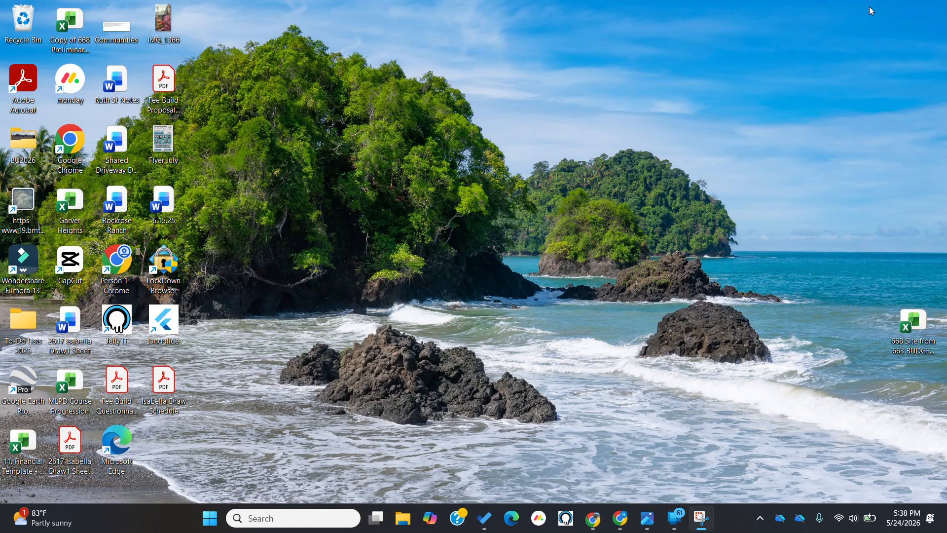
left_click(621, 518)
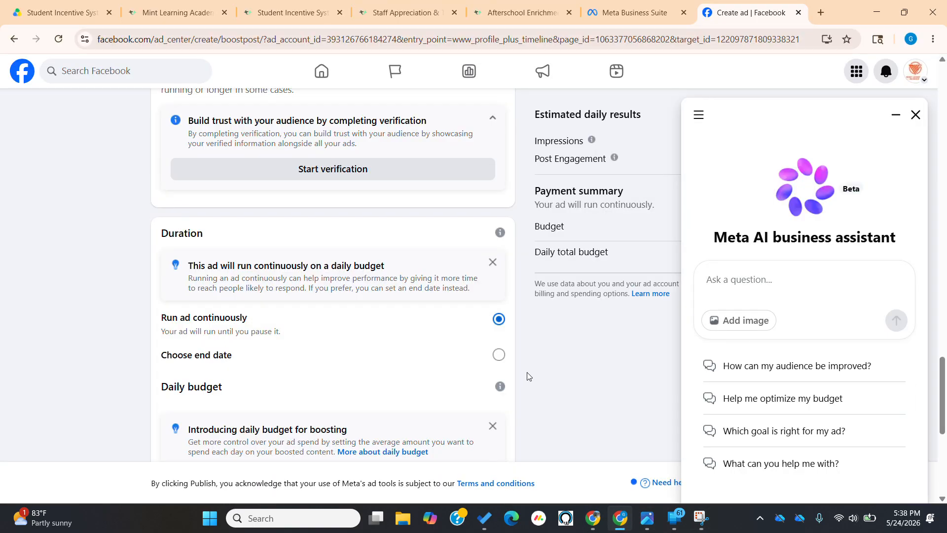
key("ctrl+v")
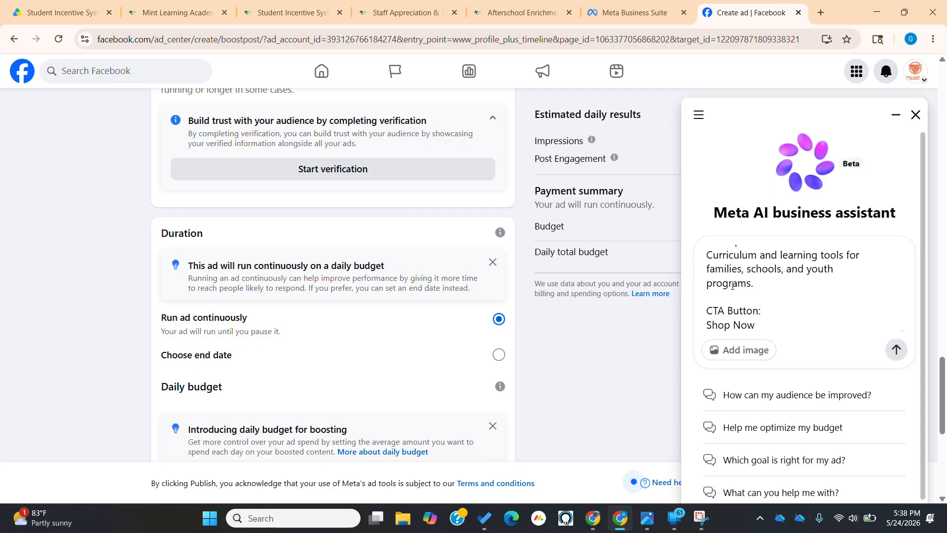
key("Return")
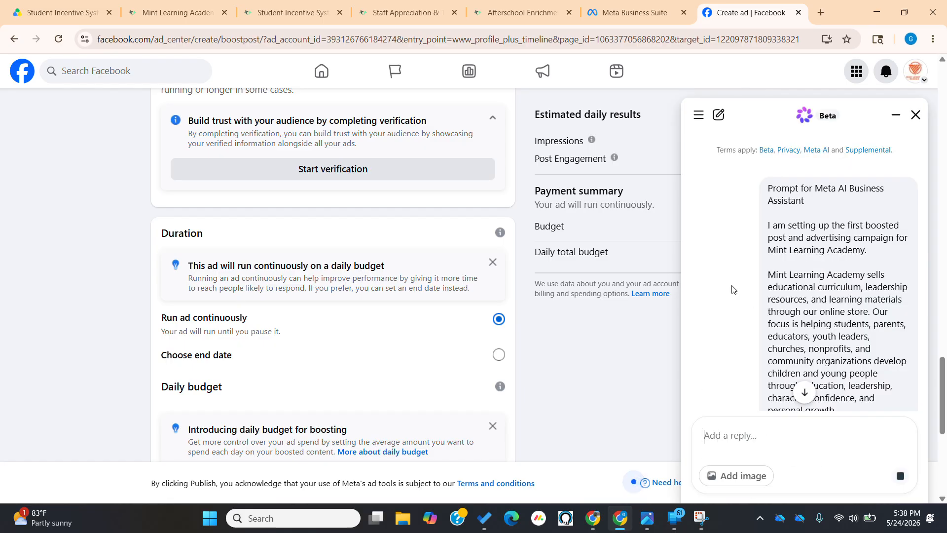
Read the assistant's reply, covering campaign goal, button, ad text, headline, budget, duration, audience, scaling advice and account note
scroll(789, 306, "down", 15)
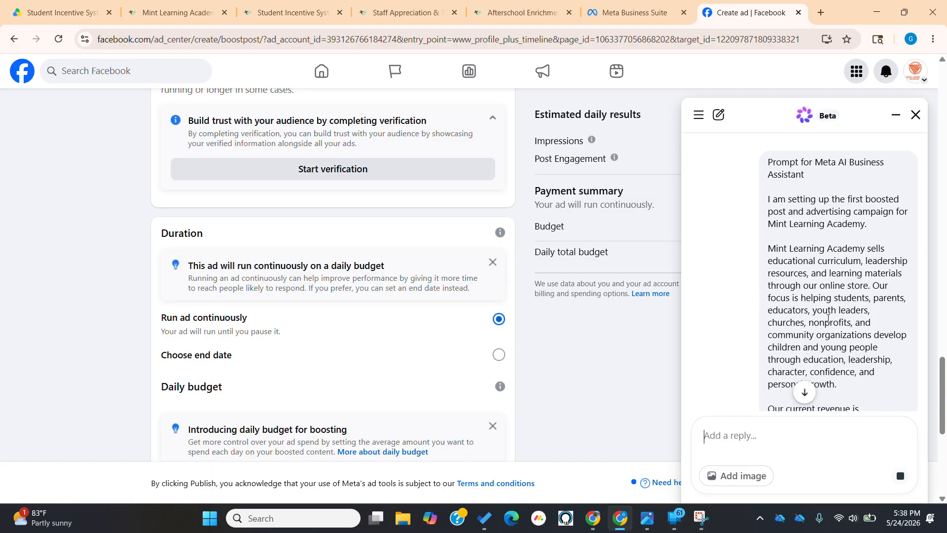
scroll(829, 321, "down", 10)
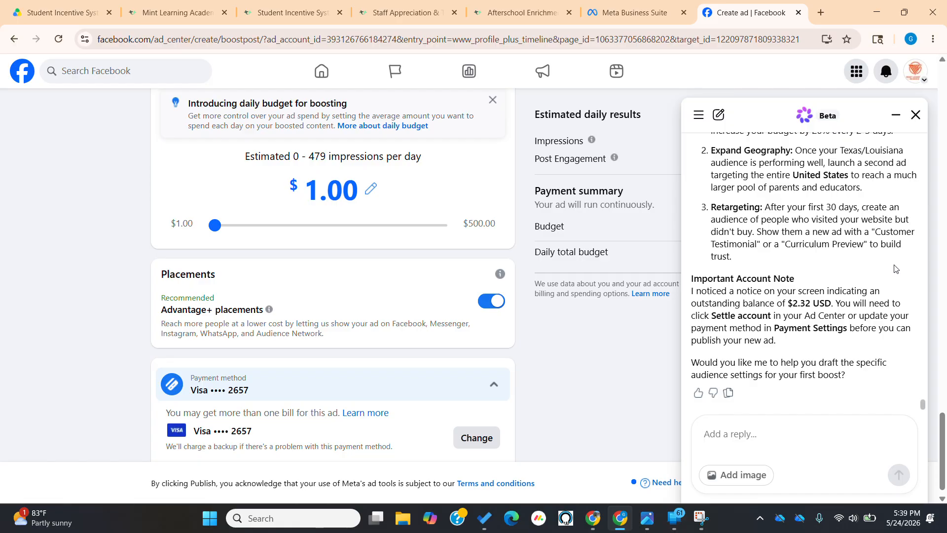
scroll(846, 254, "up", 8)
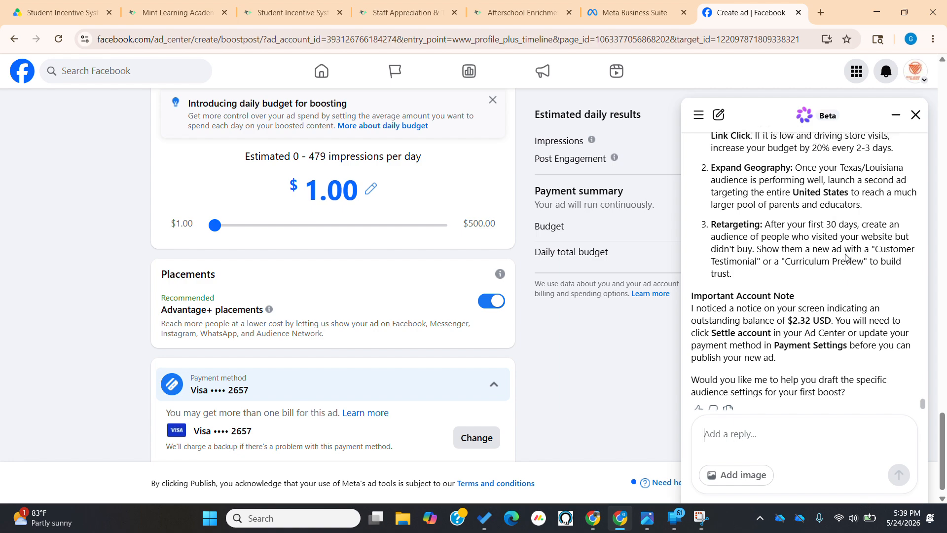
scroll(846, 254, "up", 5)
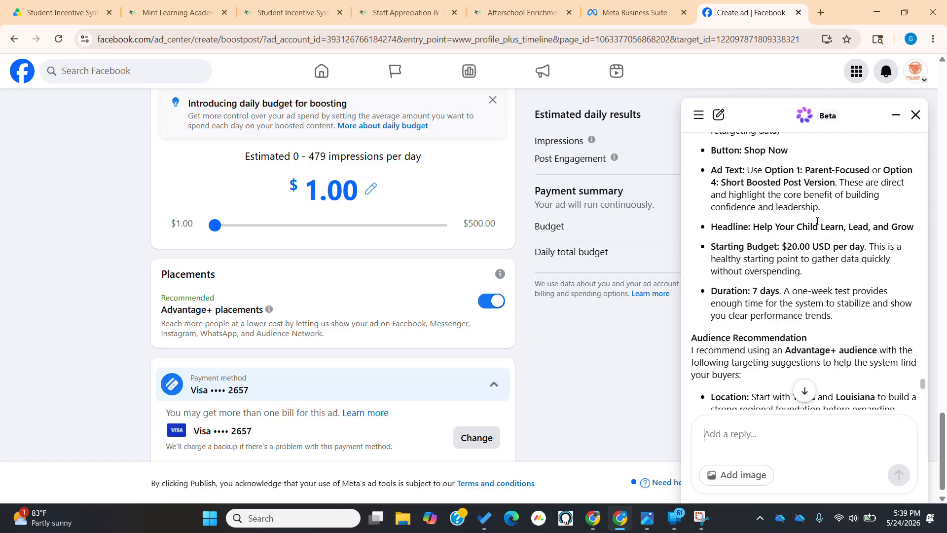
scroll(818, 273, "up", 10)
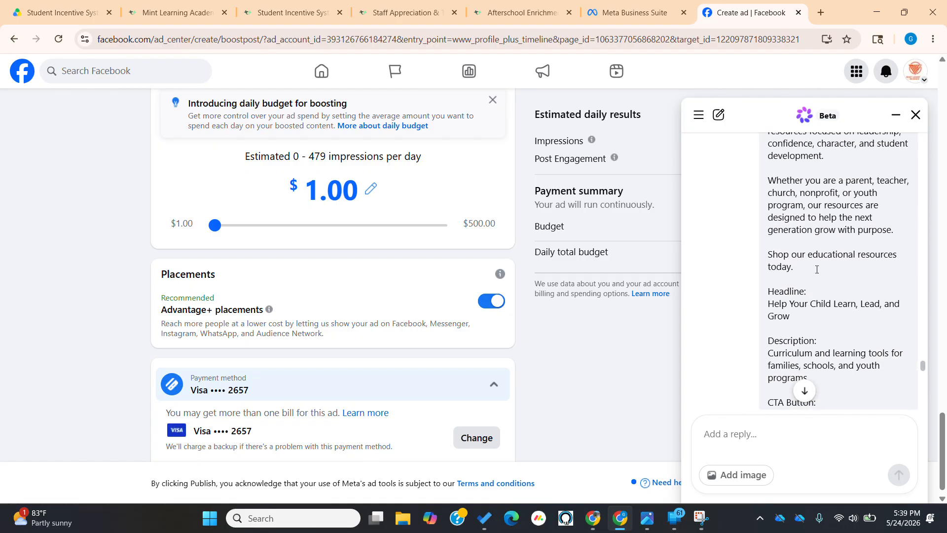
scroll(817, 273, "down", 4)
scroll(817, 273, "down", 2)
scroll(431, 262, "up", 15)
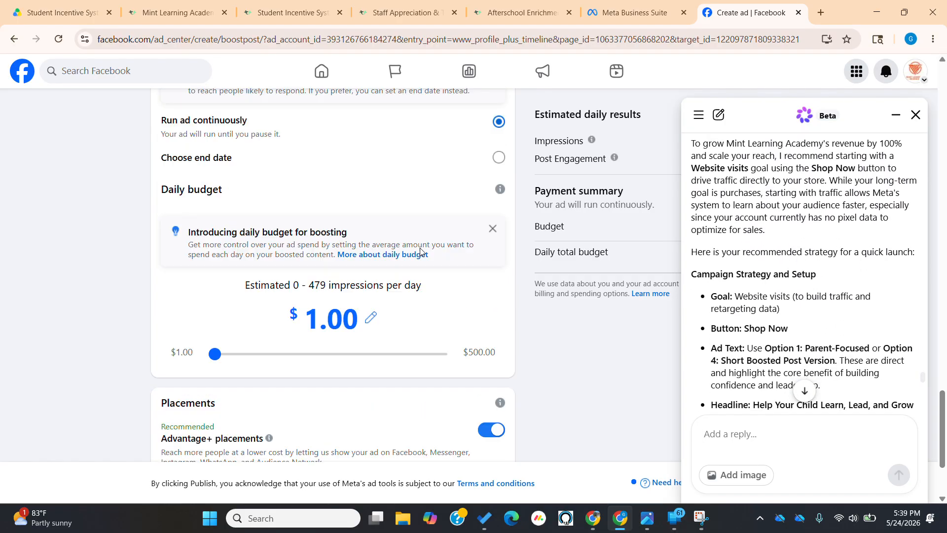
Change the boosted post's goal to Get more website visitors and save it
scroll(421, 253, "up", 15)
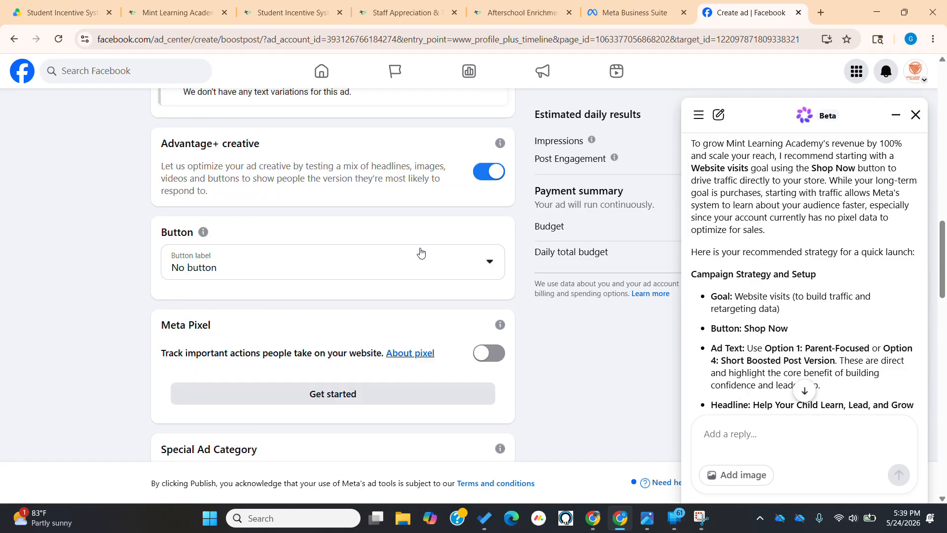
scroll(420, 247, "up", 2)
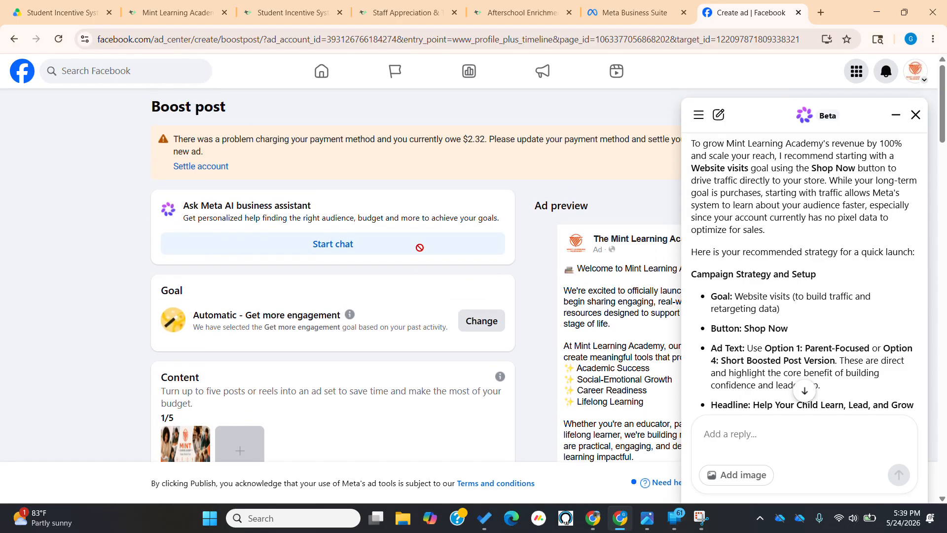
left_click(483, 321)
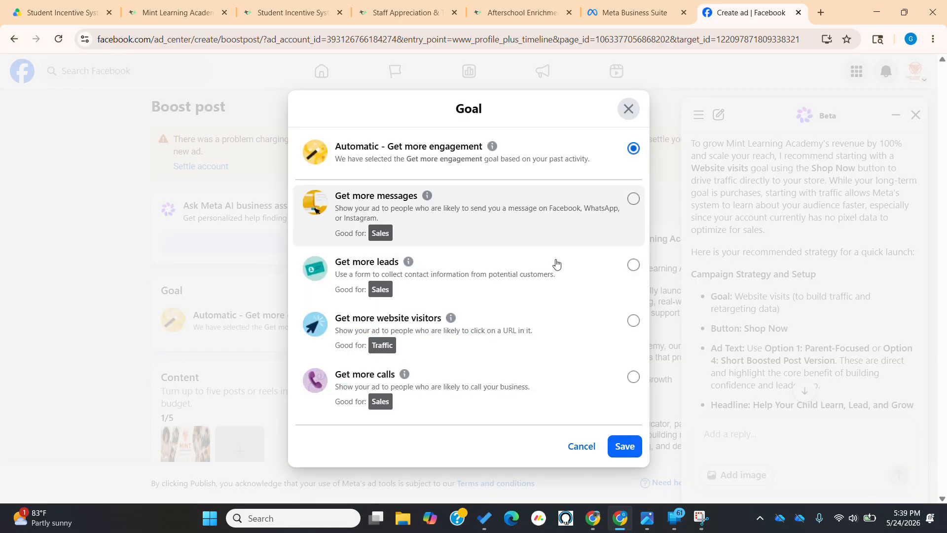
left_click(633, 321)
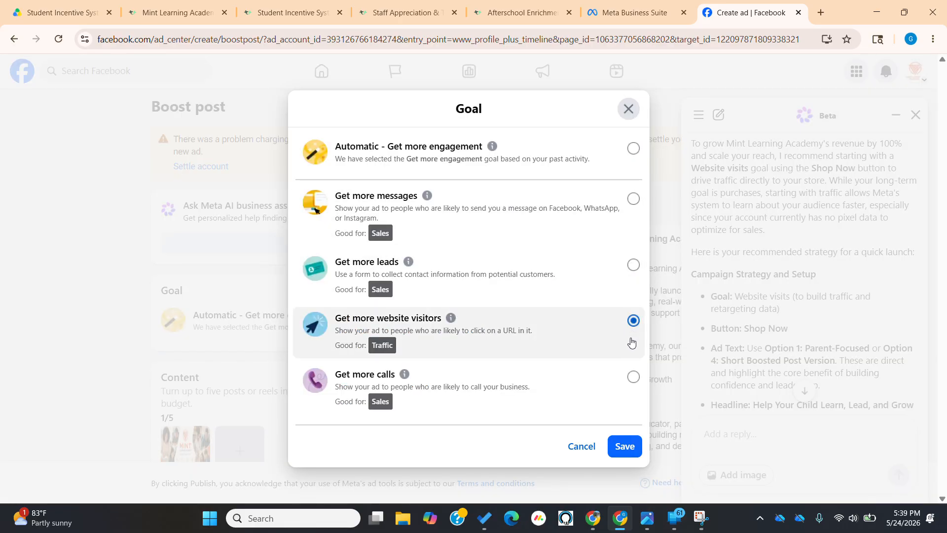
left_click(624, 448)
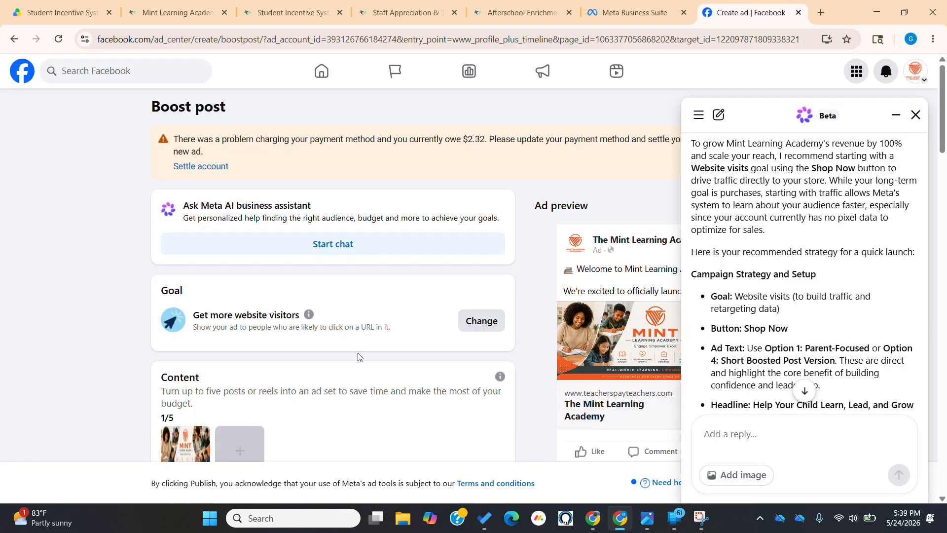
Set the ad's button label to Shop now
scroll(351, 345, "down", 2)
scroll(351, 345, "down", 7)
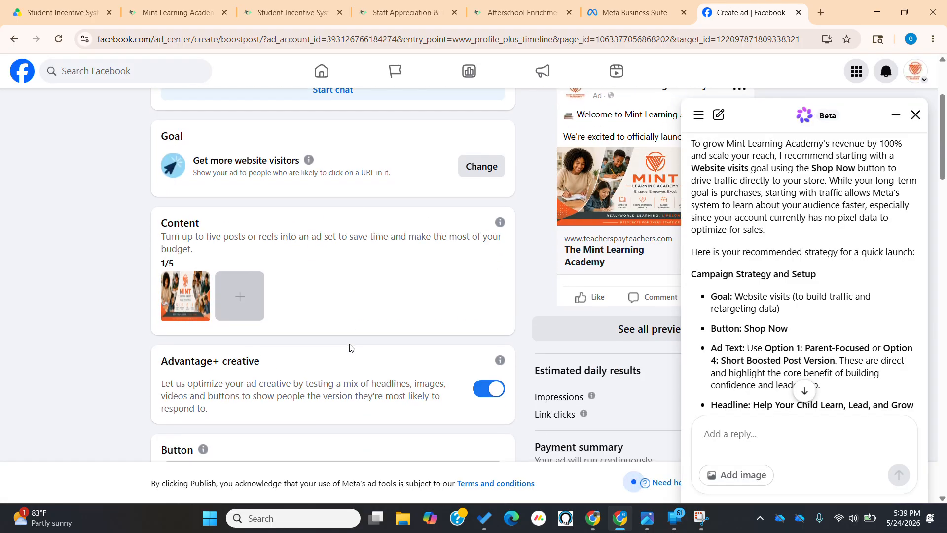
left_click(397, 253)
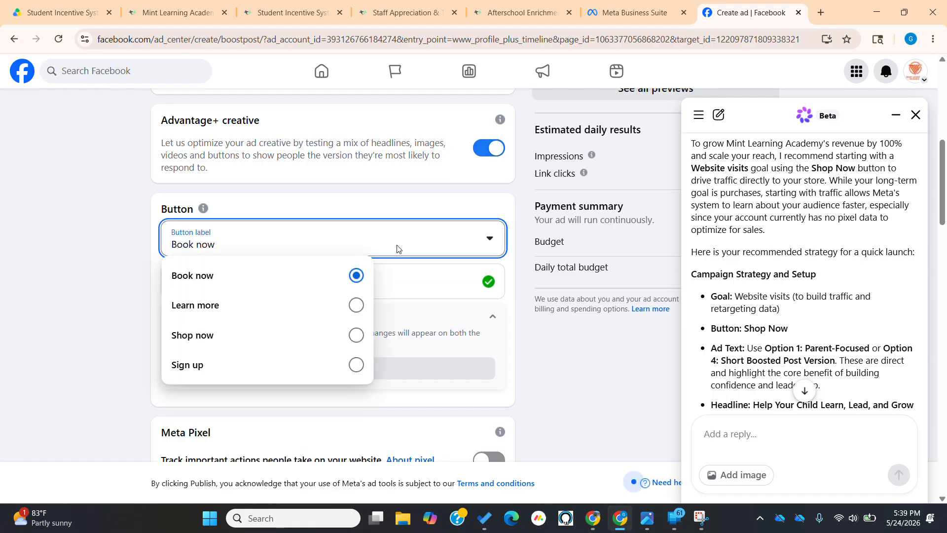
left_click(233, 335)
Replace the button's website URL with the Mint Learning Academy store address copied from its open page, teacherspayteachers.com/store/mint-learning-academy?search=incentive
double_click(248, 288)
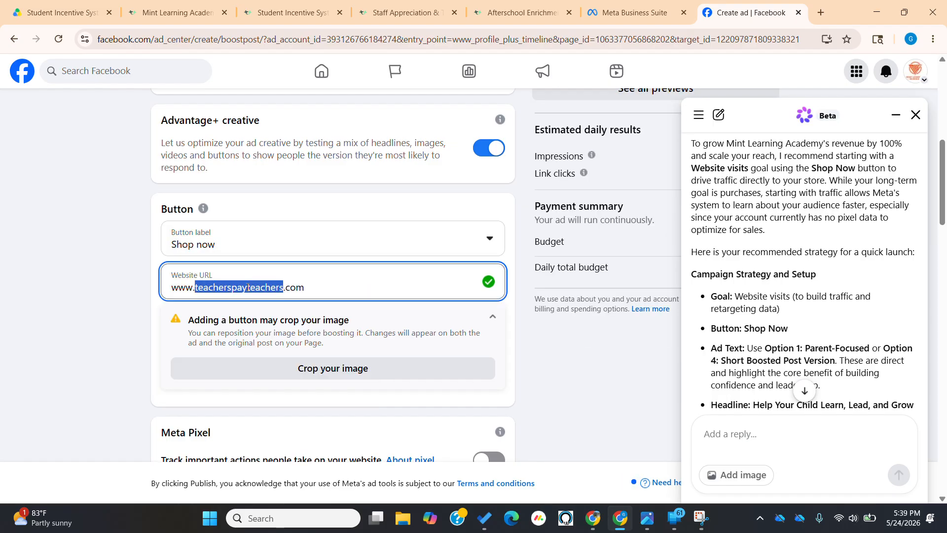
double_click(248, 287)
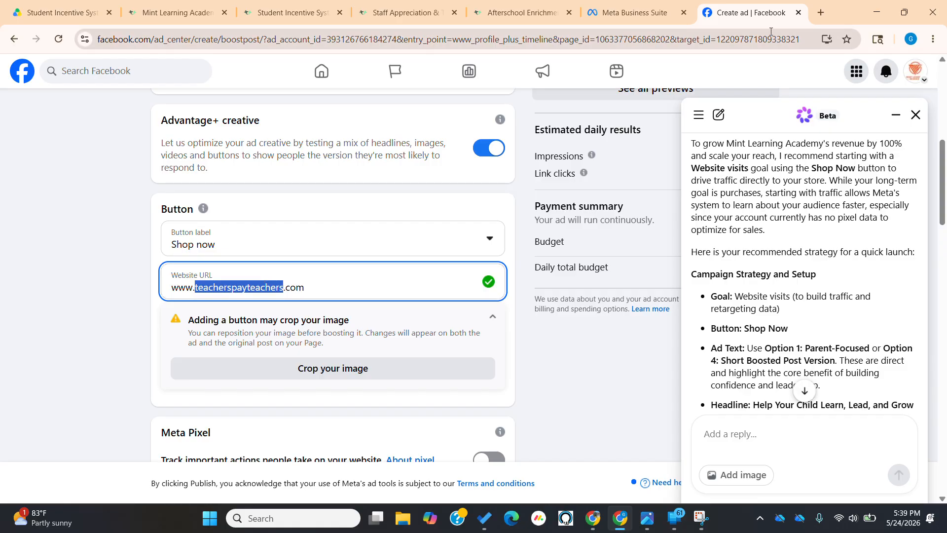
left_click(180, 16)
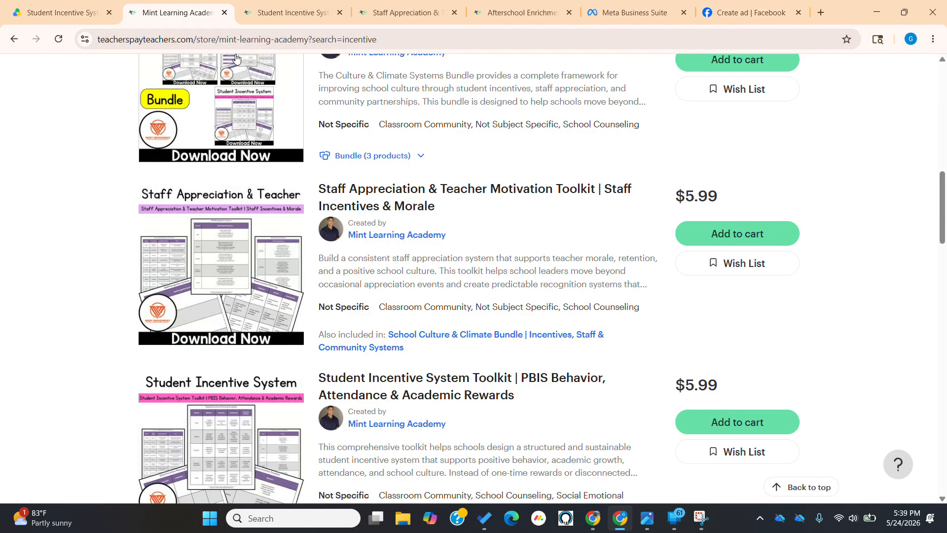
left_click(230, 40)
scroll(364, 274, "up", 15)
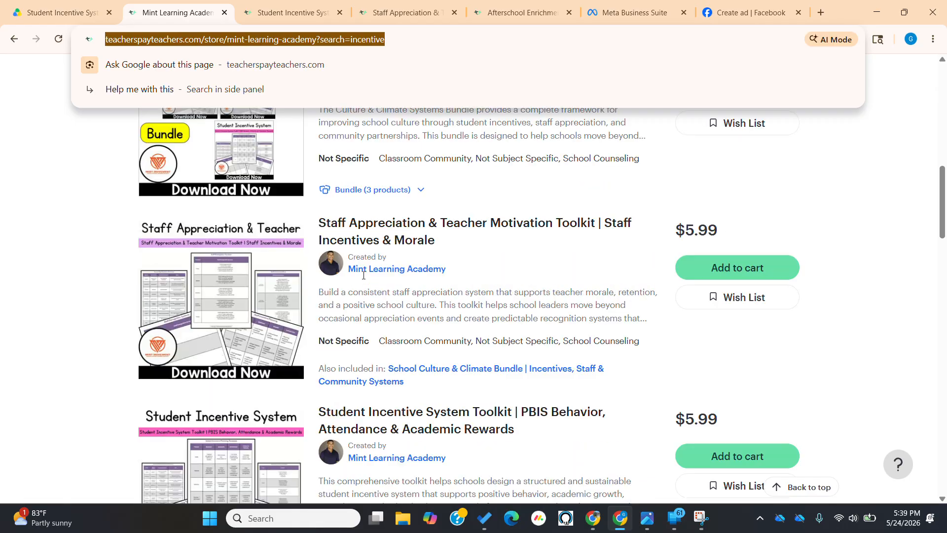
left_click(723, 14)
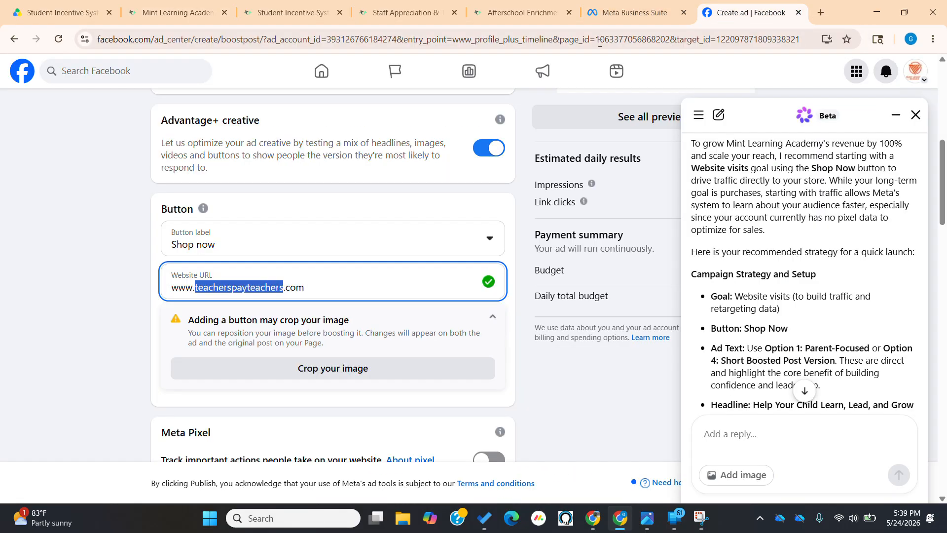
triple_click(228, 286)
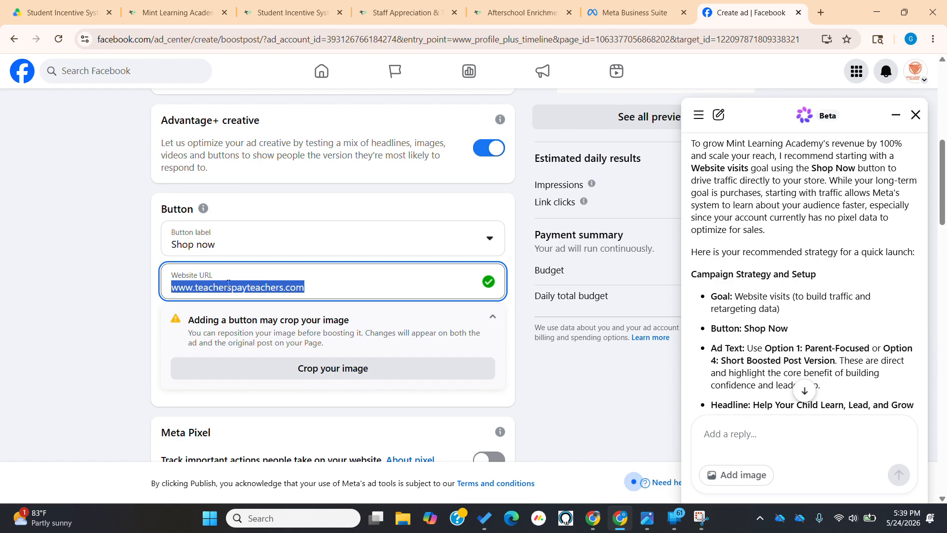
key("ctrl+v")
Crop the ad image to square (1:1) proportions, zoomed out fully around the Mint Learning Academy logo, and save it
scroll(381, 363, "down", 1)
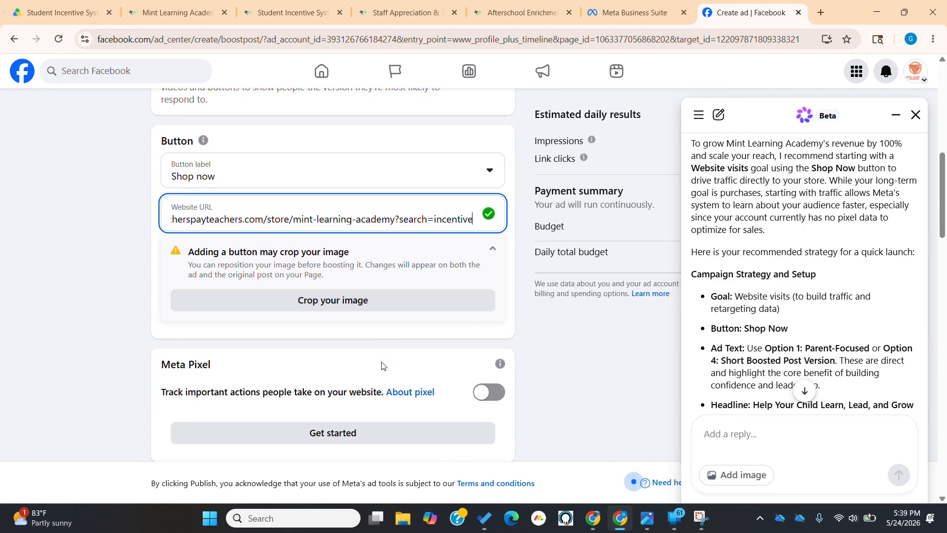
scroll(383, 366, "down", 1)
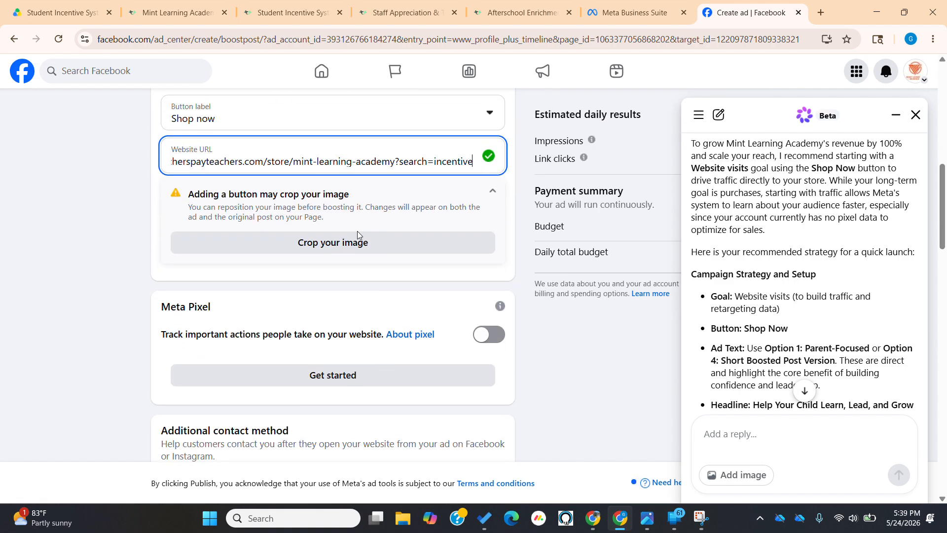
left_click(357, 245)
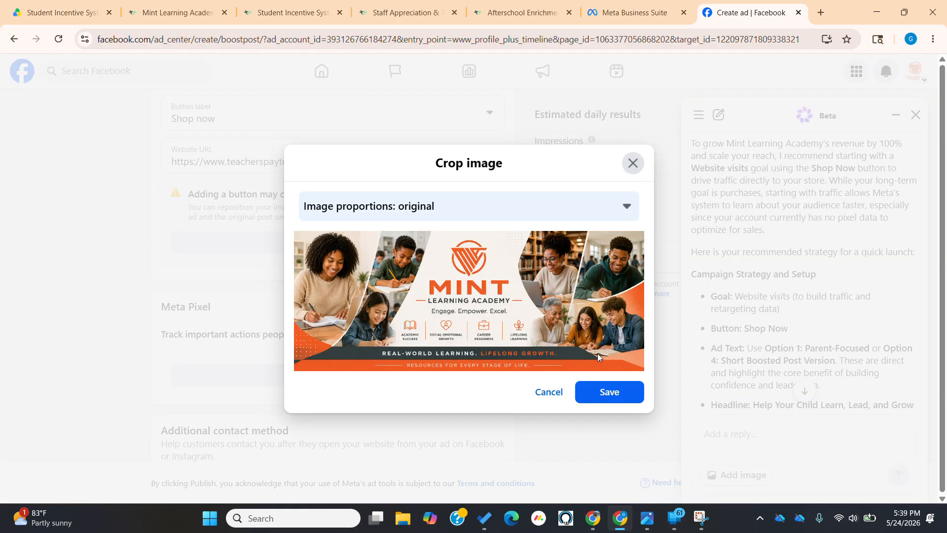
left_click(596, 216)
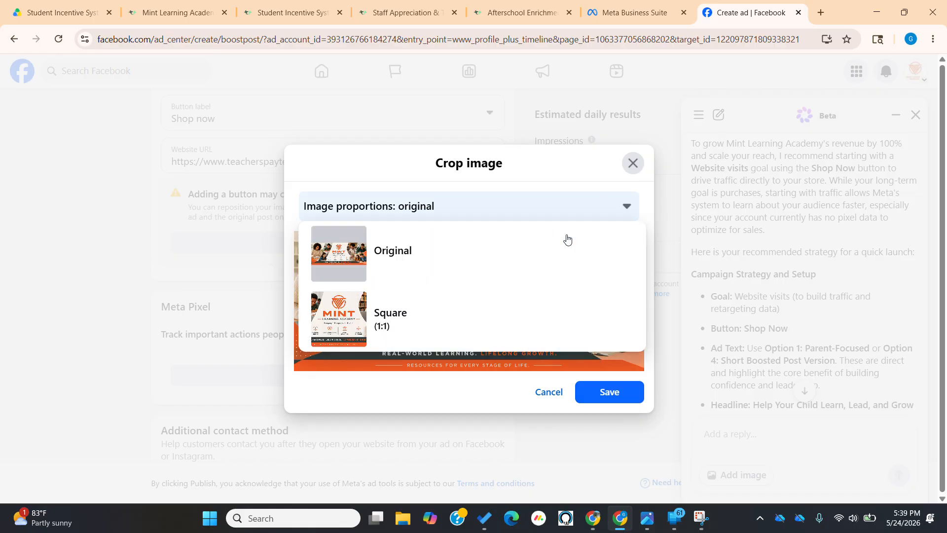
left_click(409, 309)
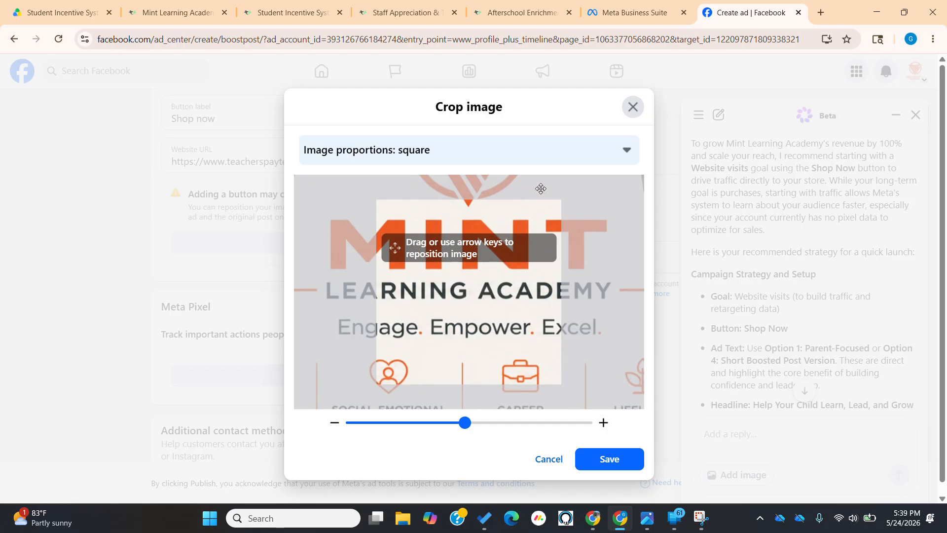
left_click_drag(467, 423, 340, 417)
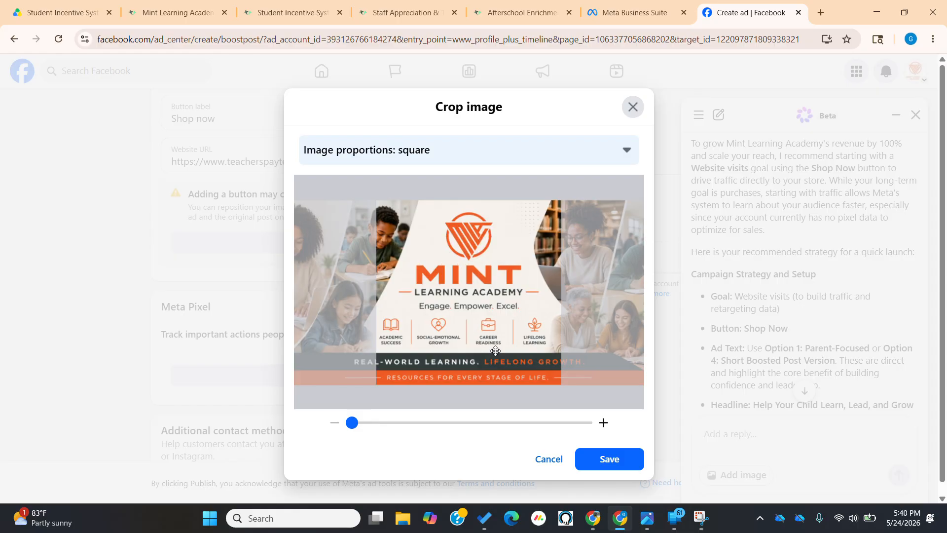
left_click(609, 459)
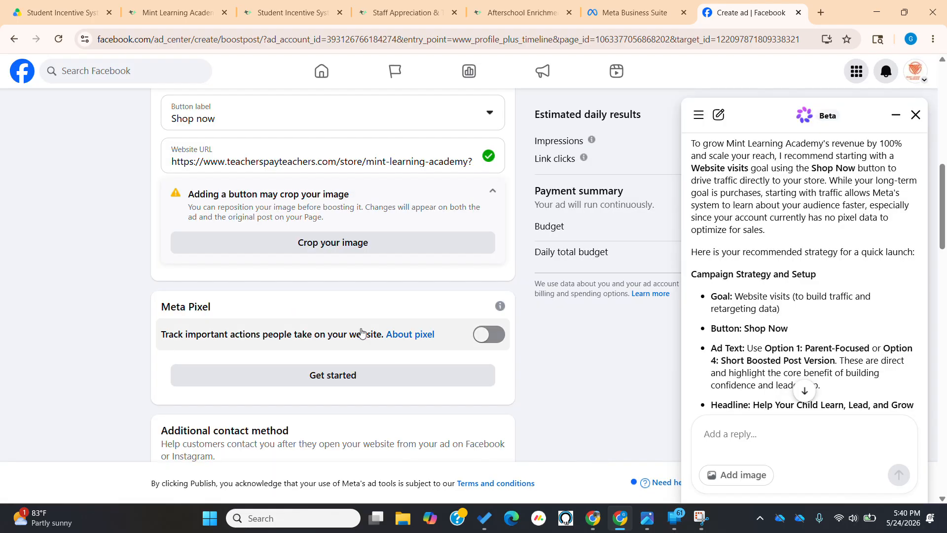
Review the ad's settings from the button section through Audience alongside the assistant's recommended budget, duration and targeting
scroll(362, 333, "down", 2)
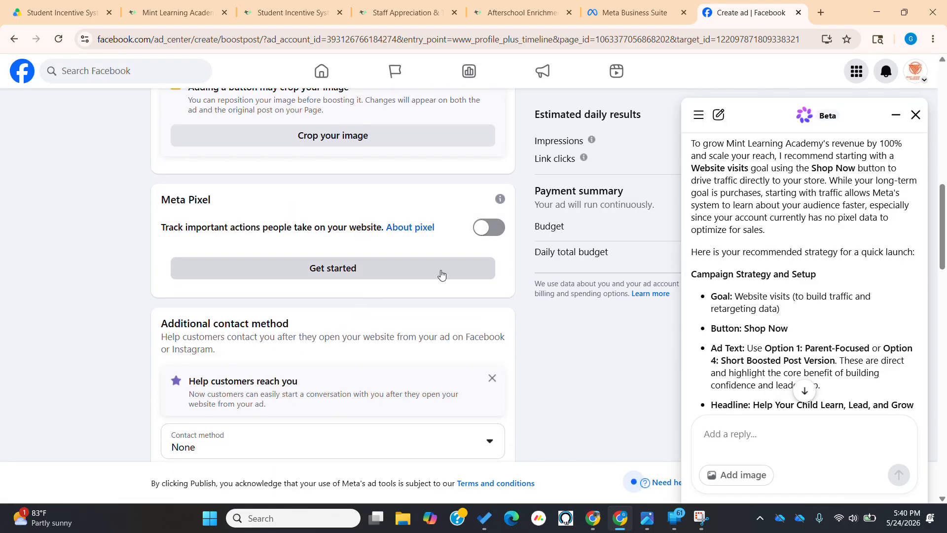
scroll(734, 346, "down", 1)
scroll(734, 345, "down", 2)
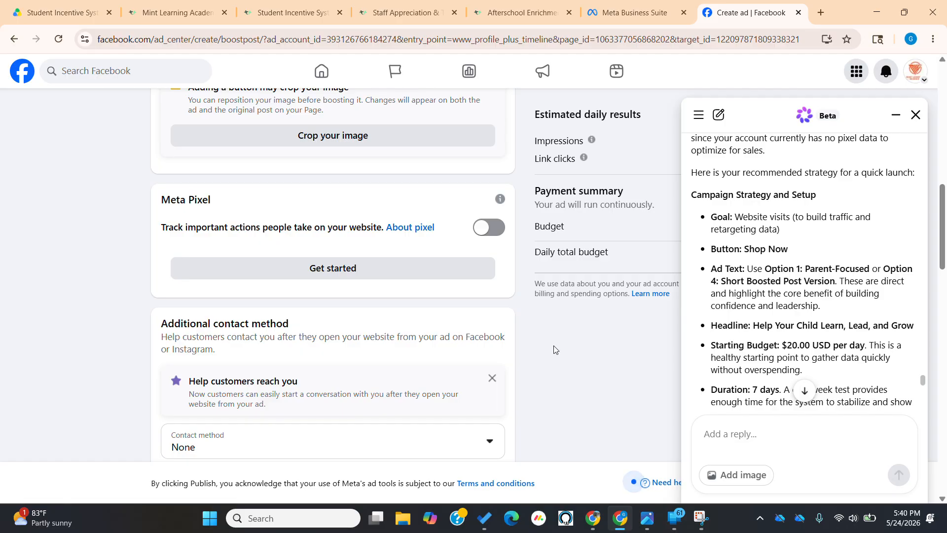
scroll(461, 364, "up", 2)
scroll(461, 363, "up", 4)
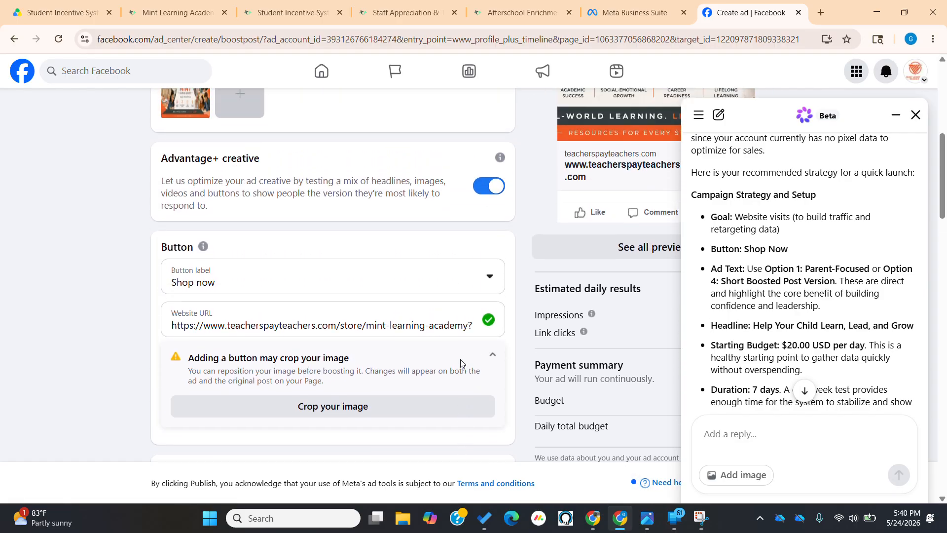
scroll(461, 364, "down", 2)
scroll(461, 363, "down", 3)
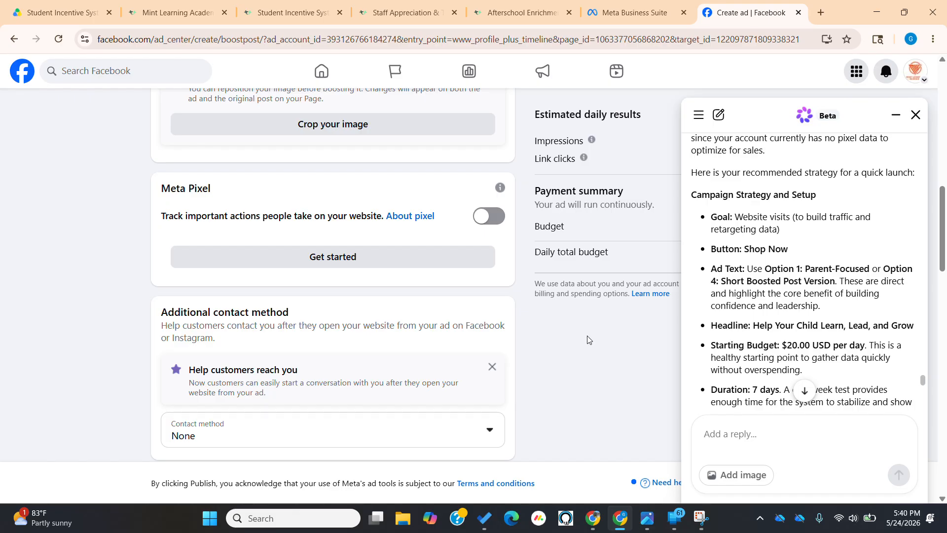
scroll(304, 376, "down", 1)
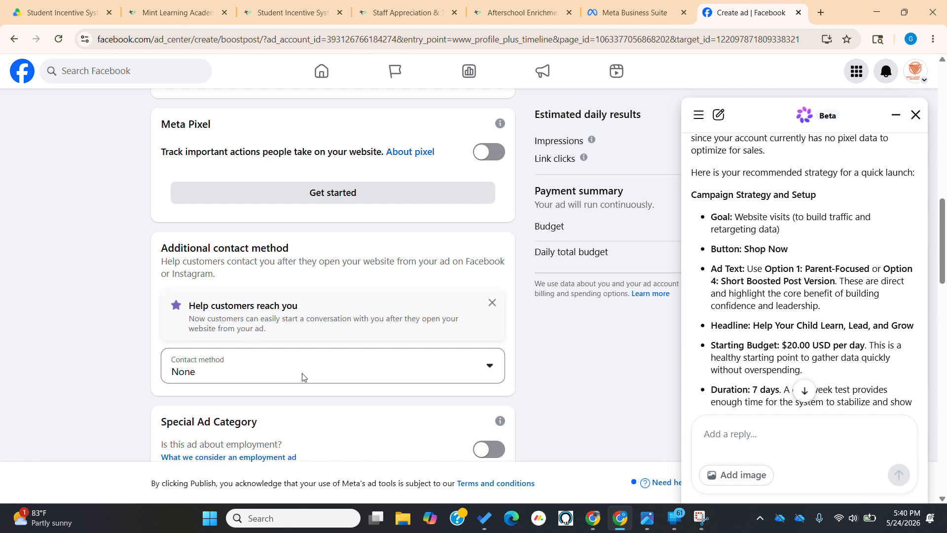
scroll(304, 377, "down", 4)
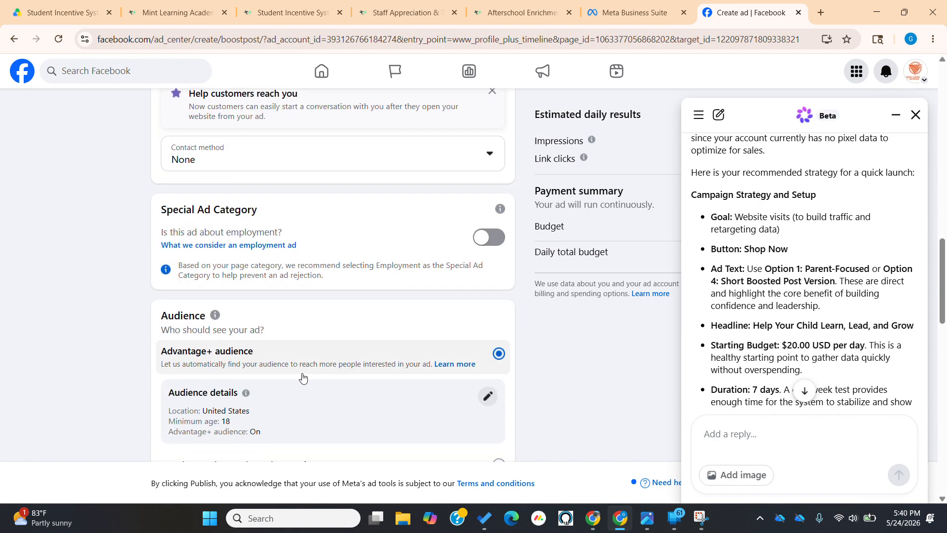
scroll(321, 395, "down", 3)
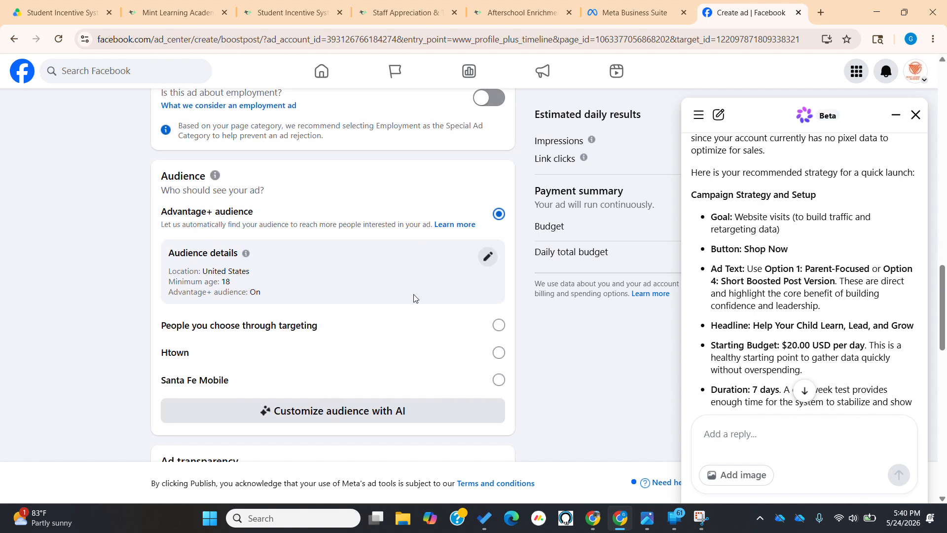
scroll(812, 298, "down", 1)
scroll(790, 293, "up", 2)
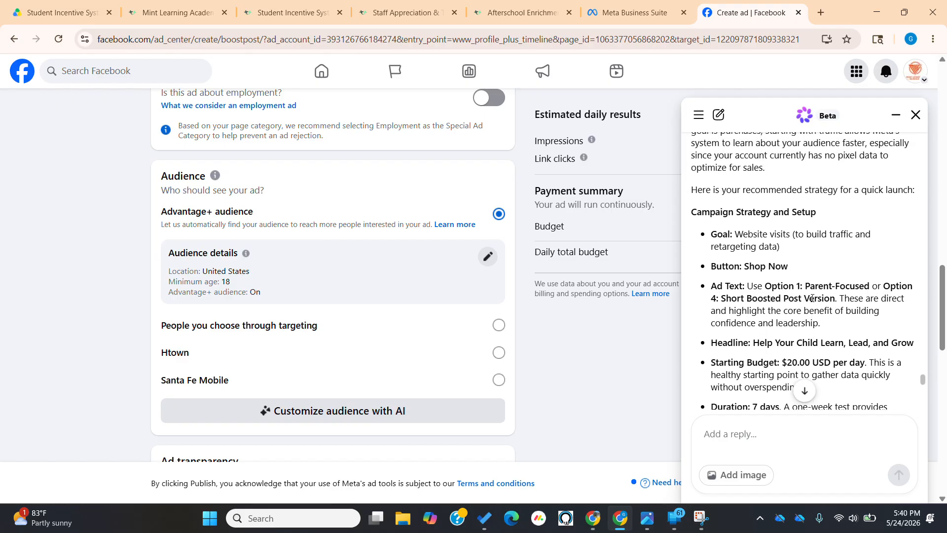
scroll(823, 258, "down", 3)
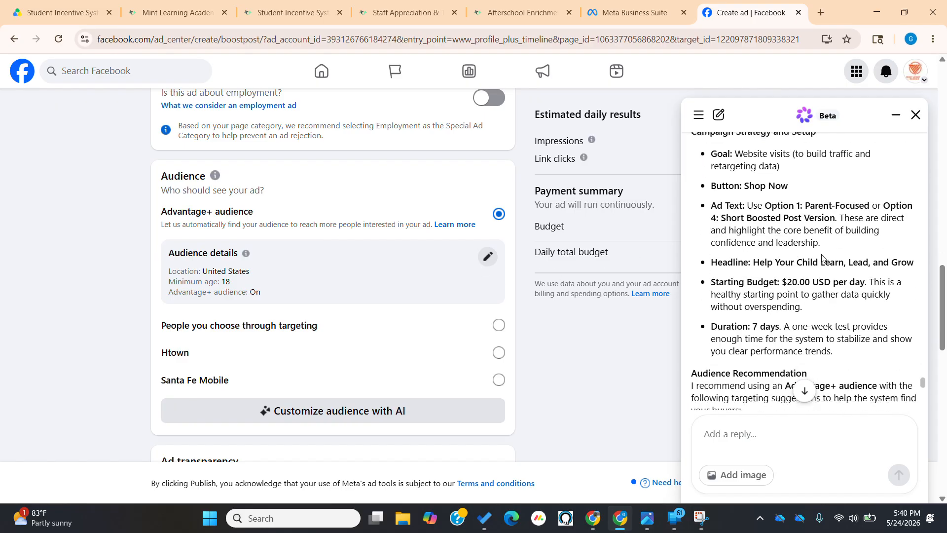
scroll(819, 257, "down", 1)
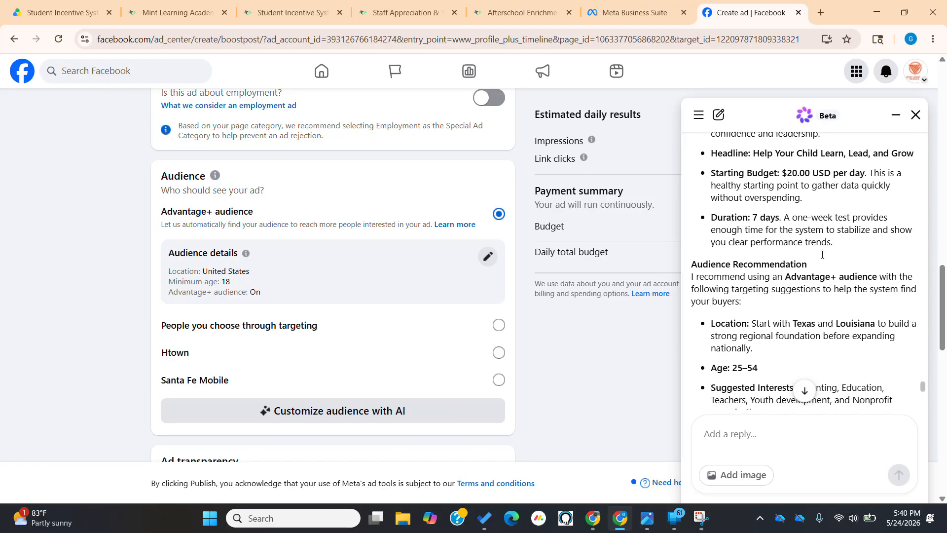
scroll(758, 277, "down", 2)
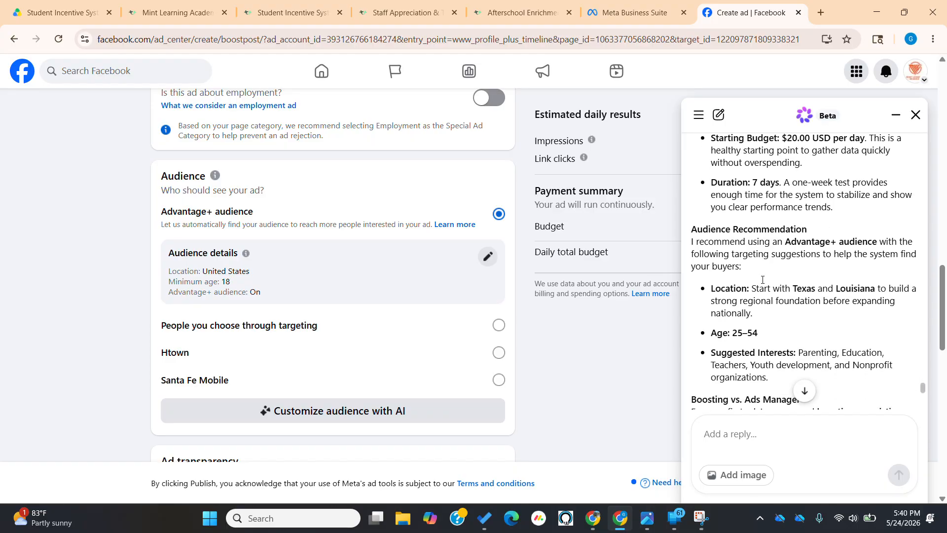
Set the ad's daily budget to $20.00
scroll(517, 318, "down", 3)
scroll(516, 318, "down", 8)
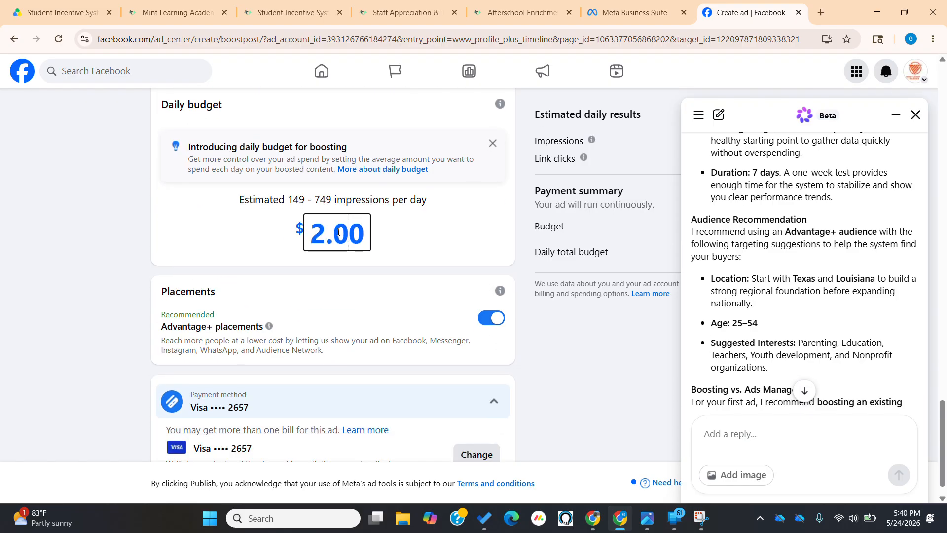
key("BackSpace")
key("BackSpace")
left_click(555, 338)
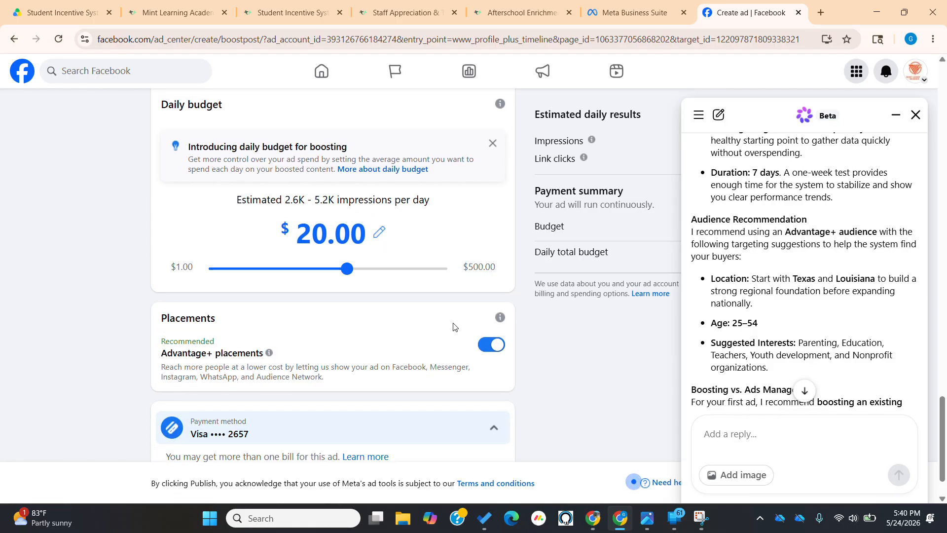
Change the ad's duration from running continuously to a chosen end date, with a 7-day run ending May 31, 2026
scroll(786, 306, "up", 3)
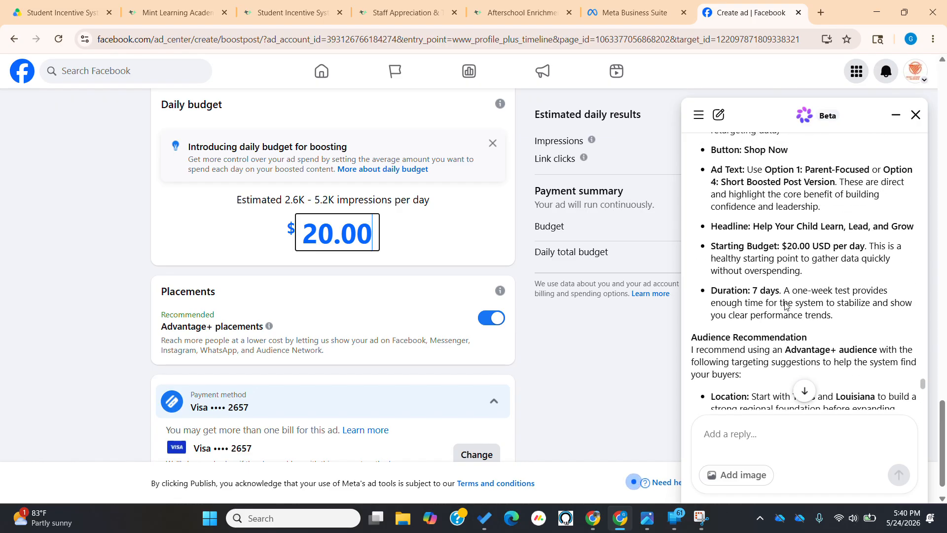
scroll(582, 274, "up", 3)
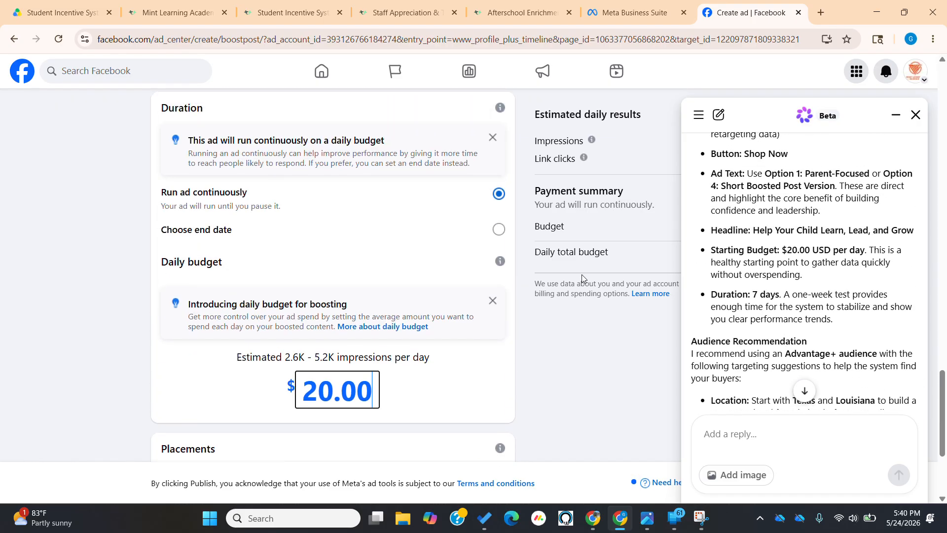
scroll(513, 340, "down", 4)
scroll(514, 341, "up", 6)
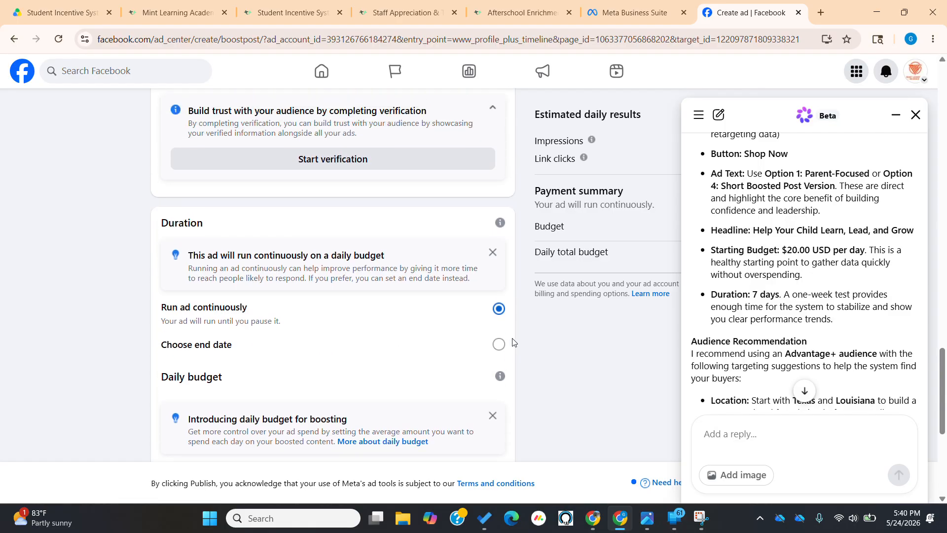
scroll(513, 342, "up", 10)
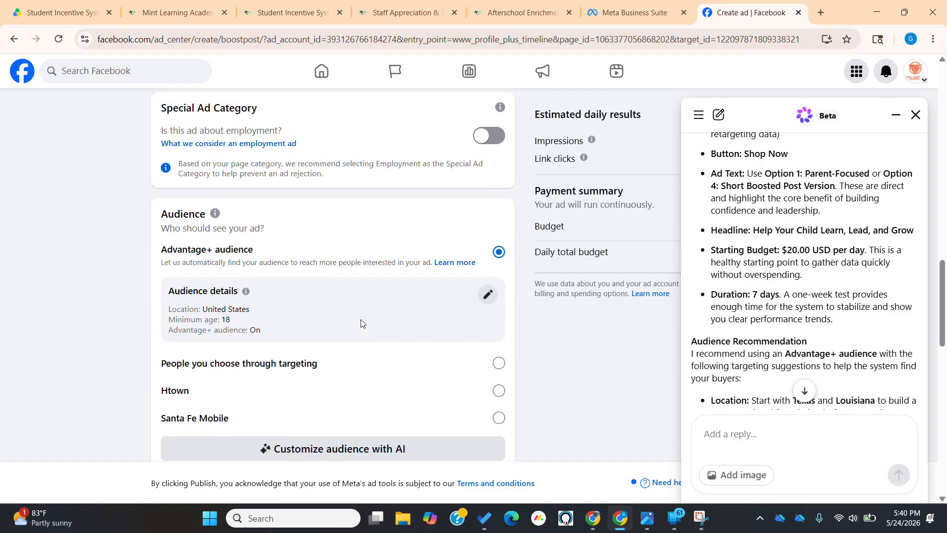
scroll(362, 323, "down", 12)
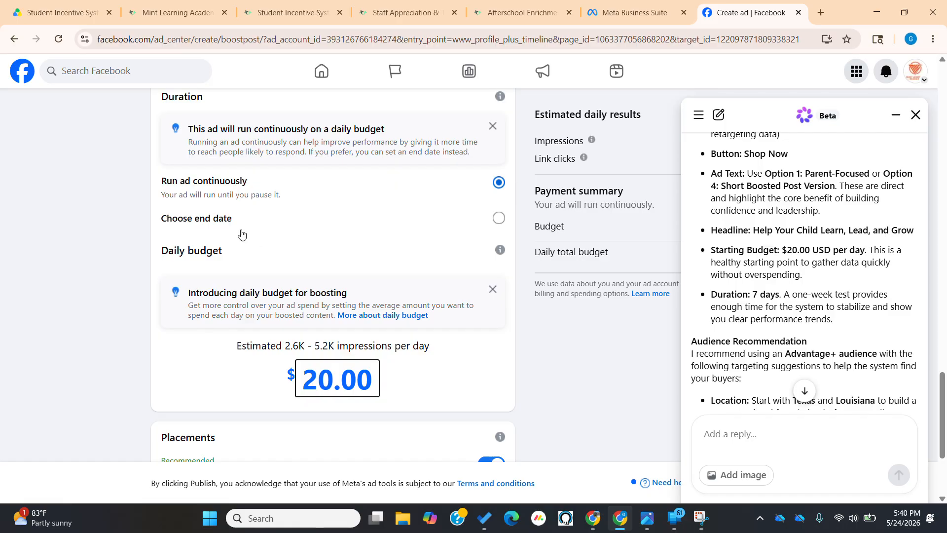
left_click(243, 218)
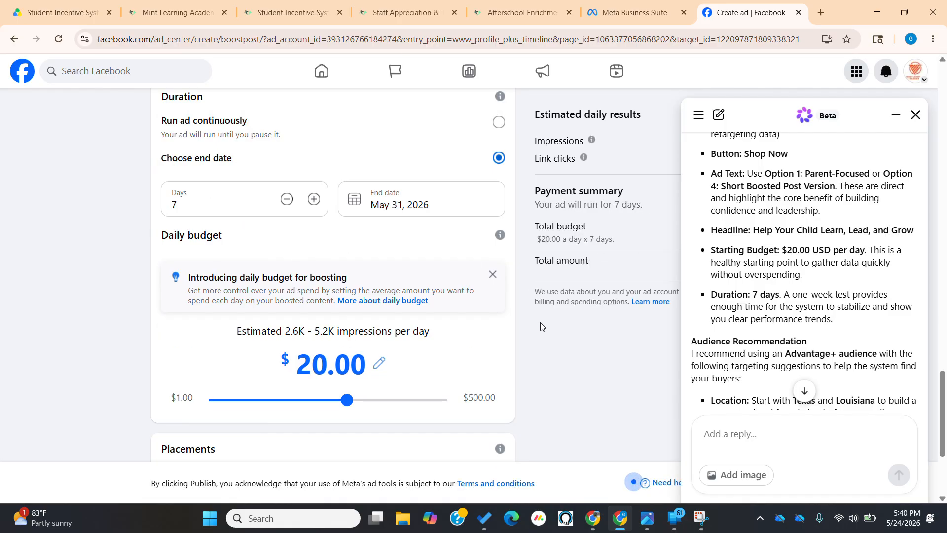
Check the boosted post's goal, content, button and schedule settings against the assistant's campaign strategy
scroll(541, 325, "down", 4)
scroll(540, 325, "up", 7)
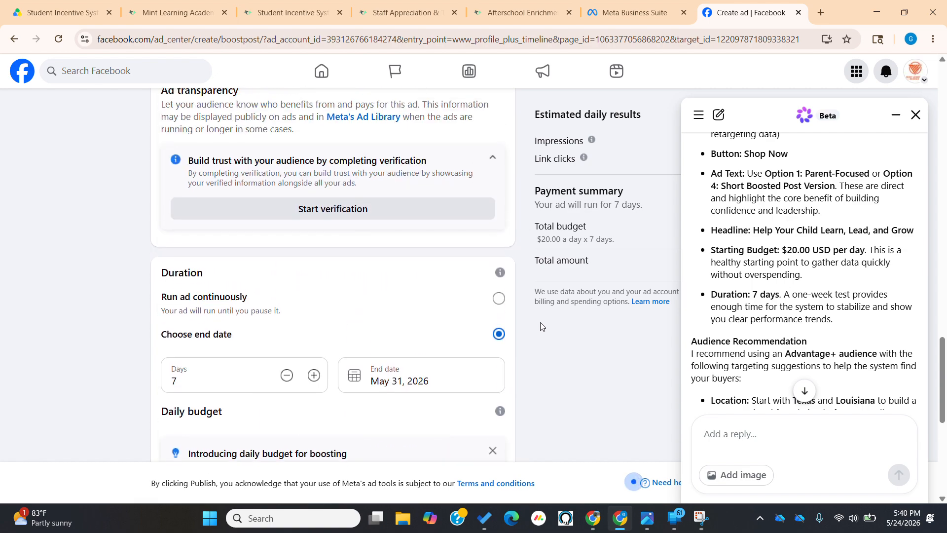
scroll(541, 325, "up", 2)
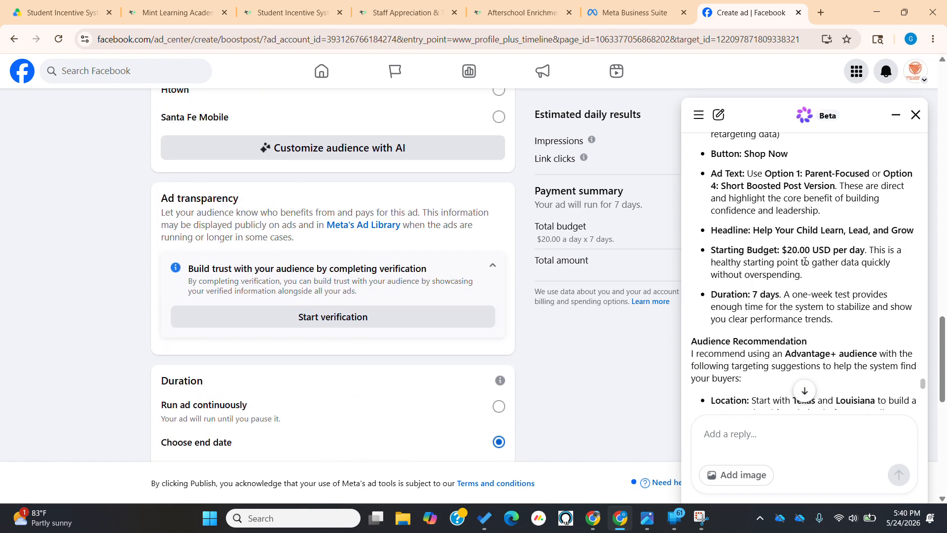
scroll(798, 260, "up", 1)
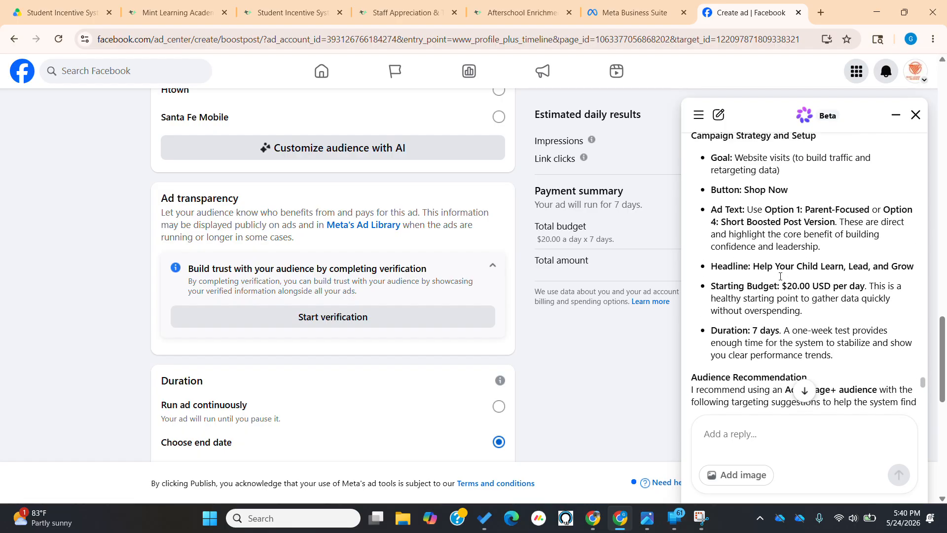
scroll(547, 277, "up", 7)
scroll(547, 278, "up", 12)
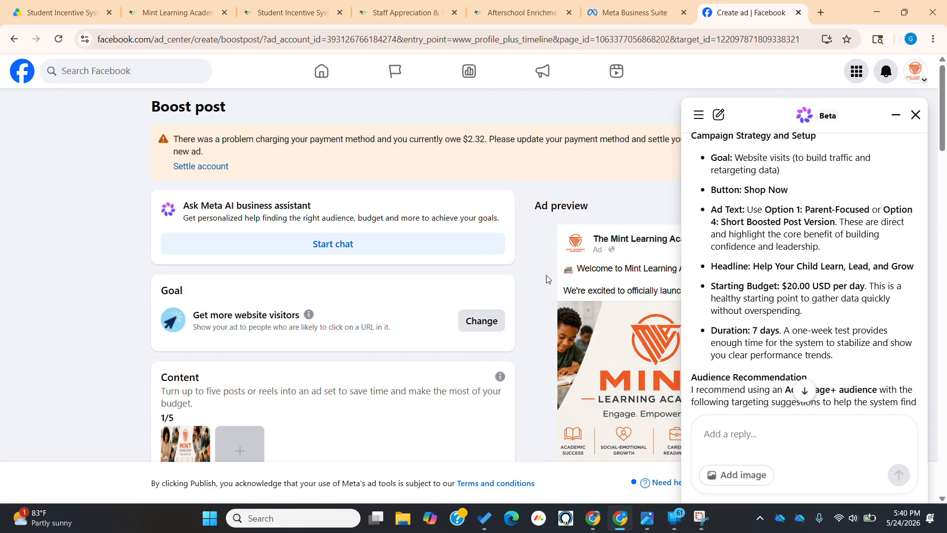
scroll(493, 311, "down", 7)
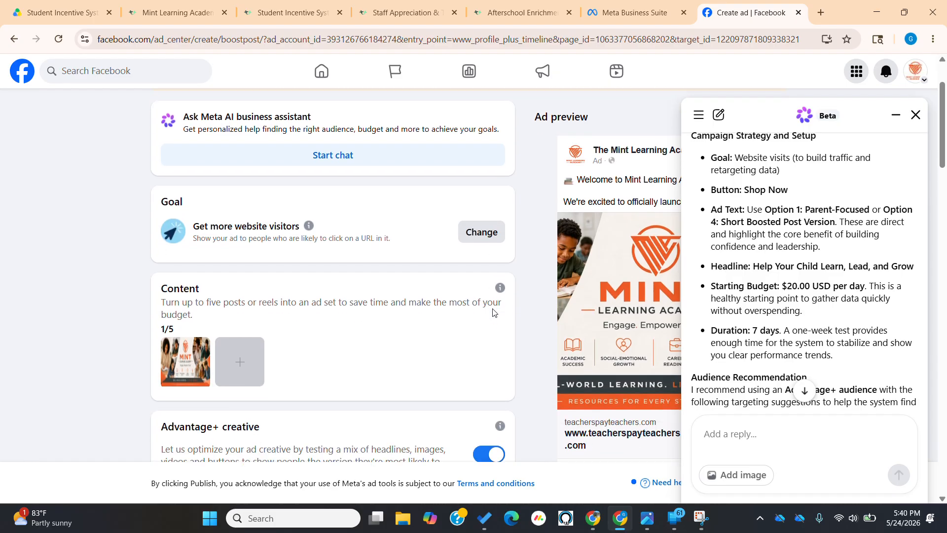
scroll(492, 310, "down", 3)
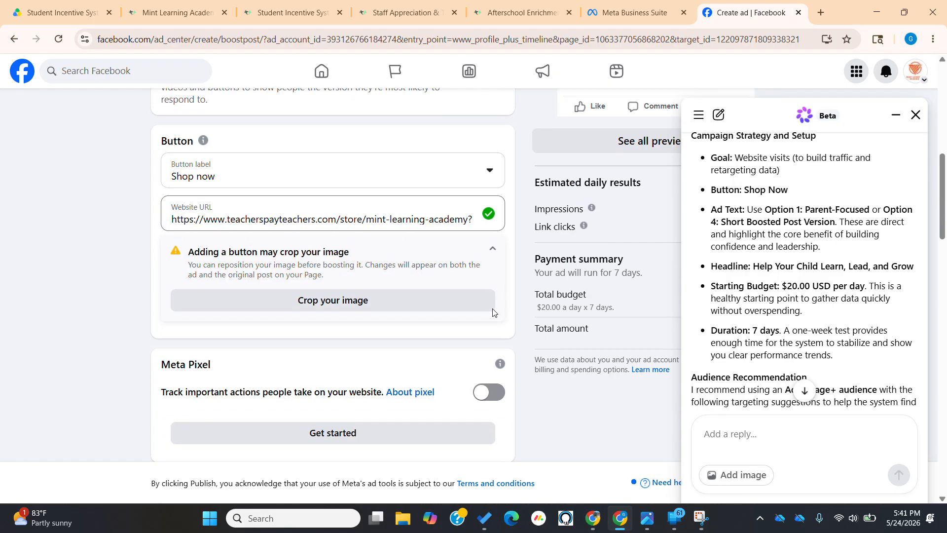
Set the additional contact method to Messenger, preview how it looks, and dismiss the tip about helping customers reach you
scroll(492, 311, "down", 5)
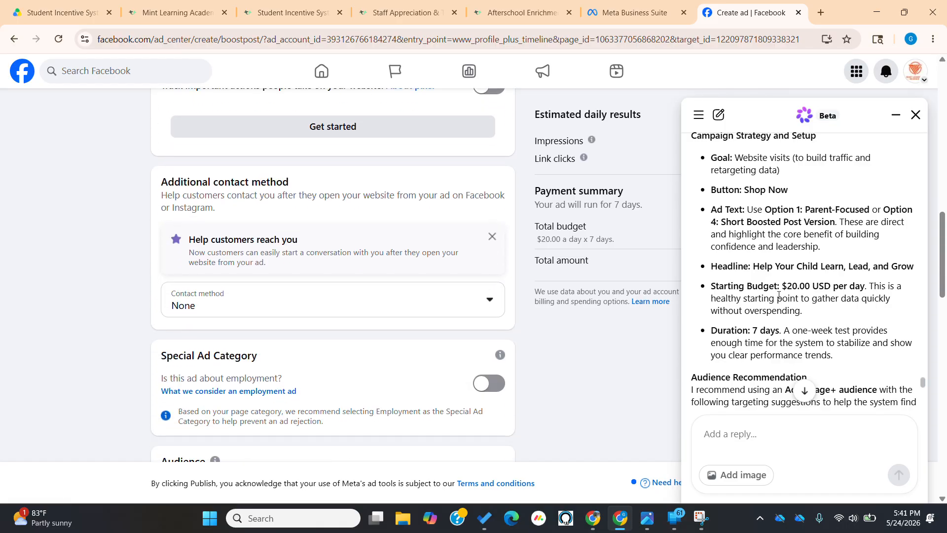
left_click(488, 298)
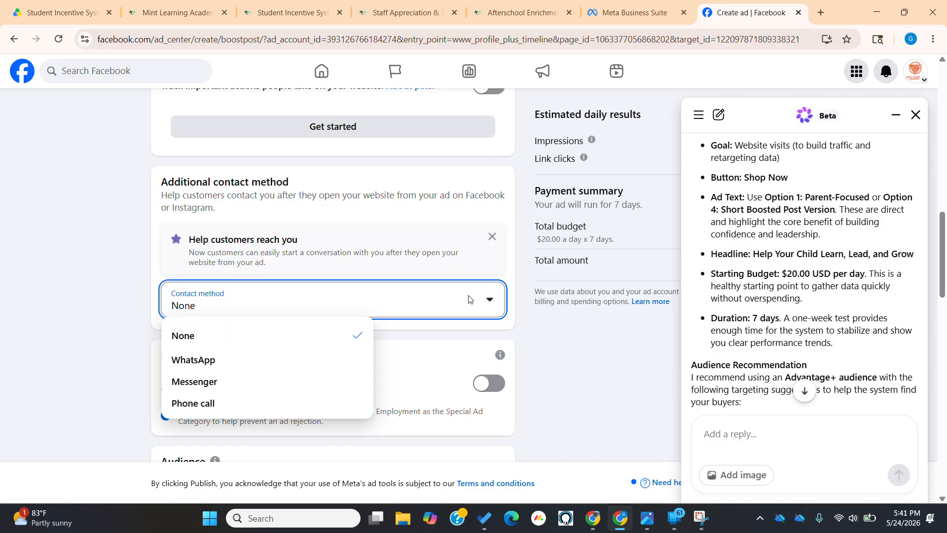
left_click(254, 382)
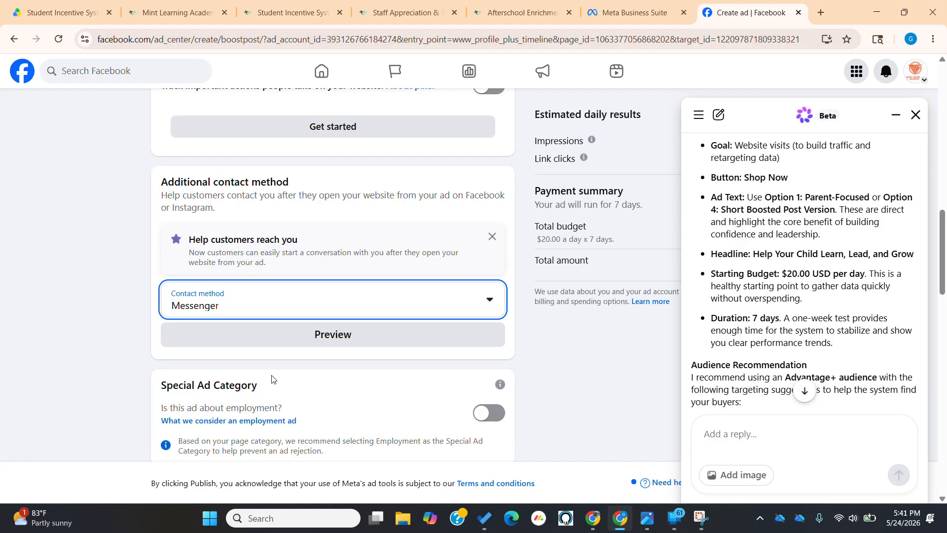
left_click(380, 330)
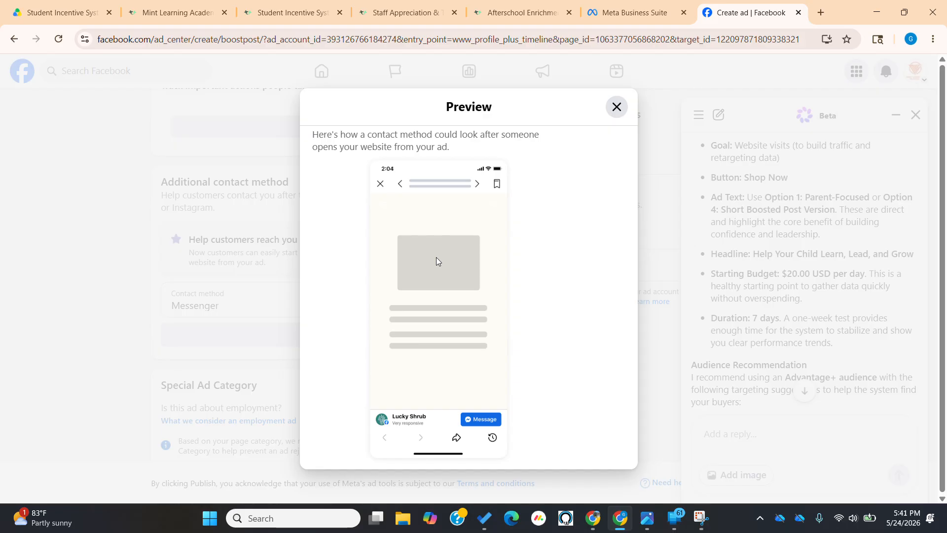
left_click(617, 107)
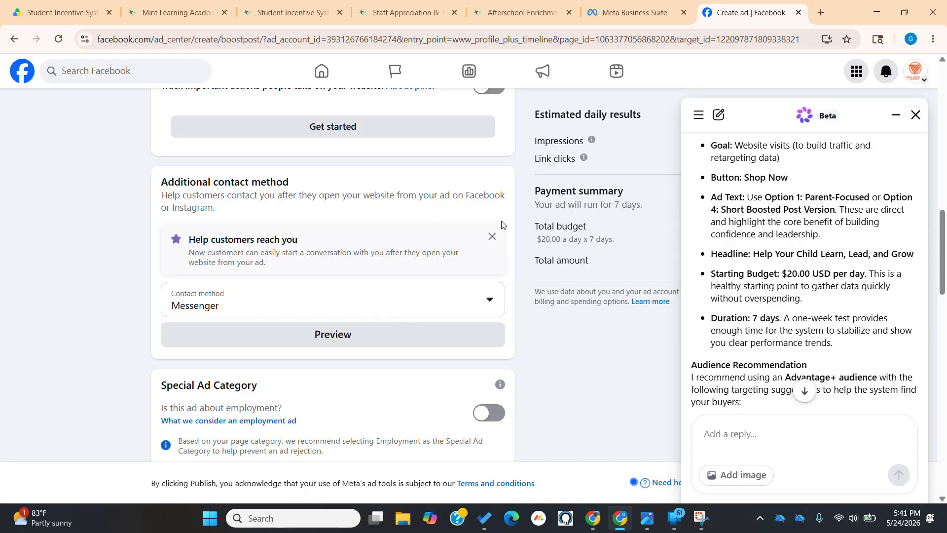
left_click(493, 236)
scroll(213, 360, "down", 1)
scroll(213, 360, "down", 3)
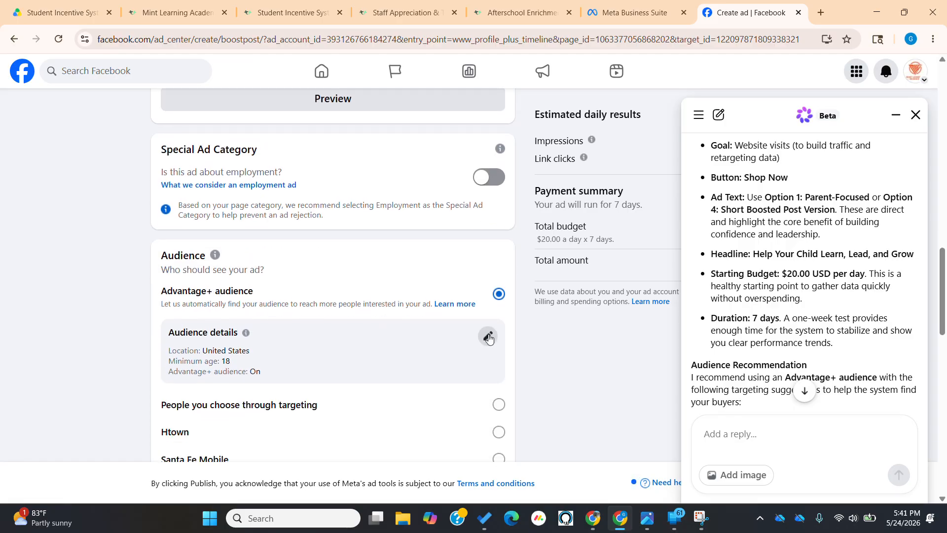
left_click(485, 333)
left_click(637, 113)
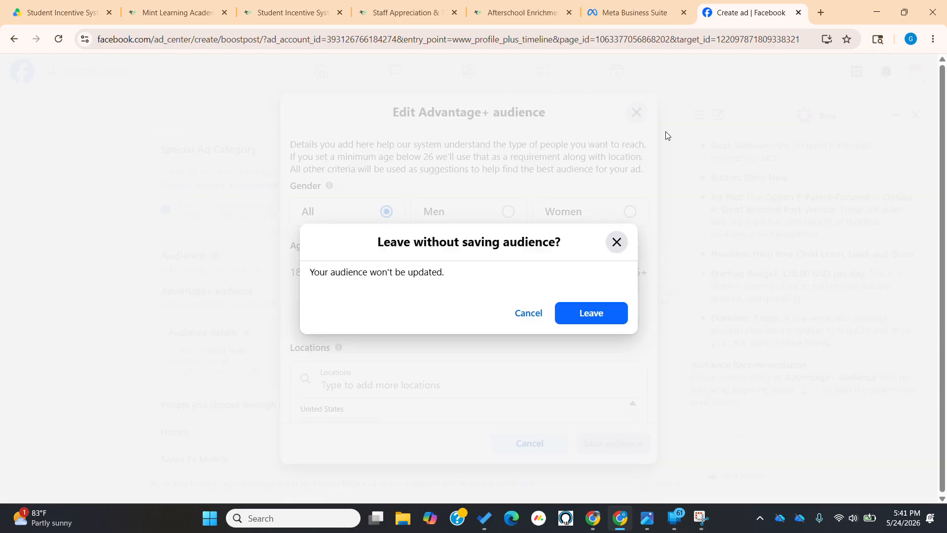
left_click(586, 314)
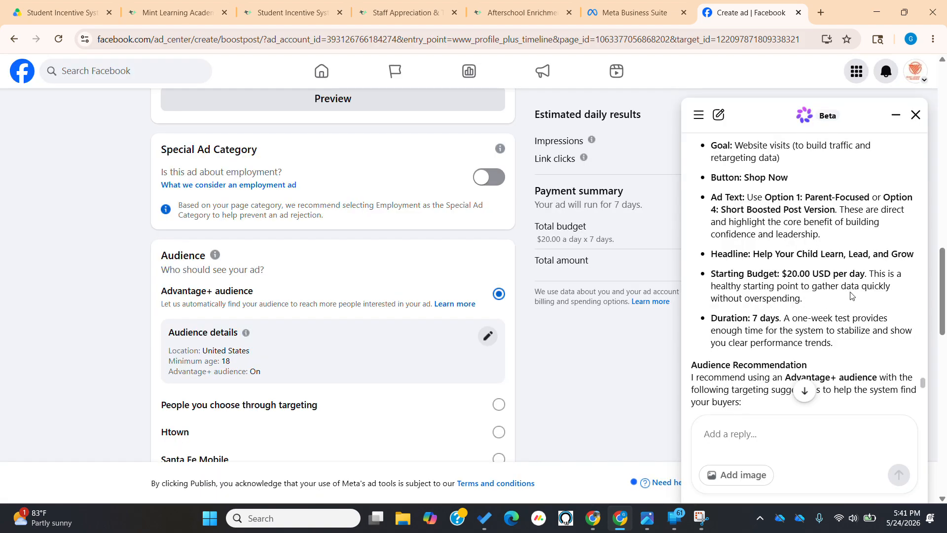
Read the assistant's audience recommendation on location, age and interests, along with its advice on boosting and scaling
scroll(859, 291, "down", 2)
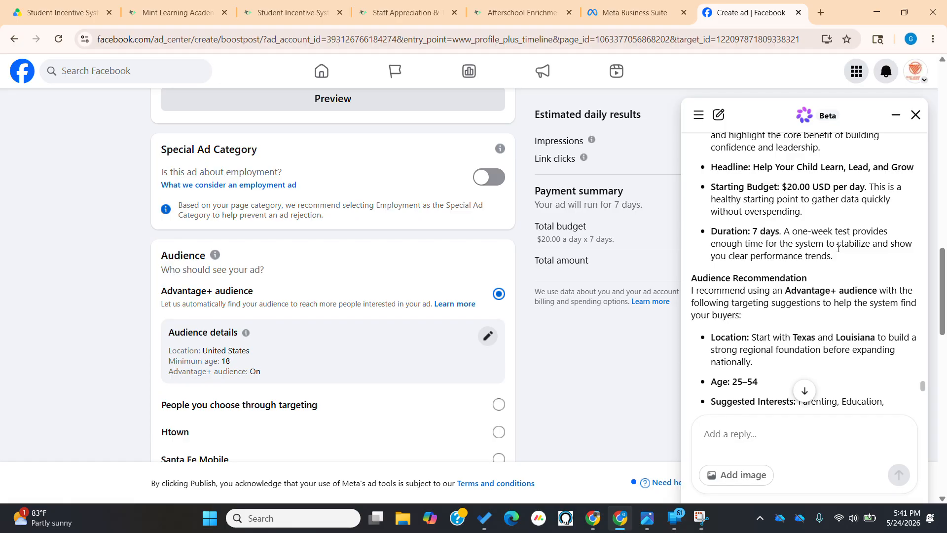
scroll(797, 266, "up", 2)
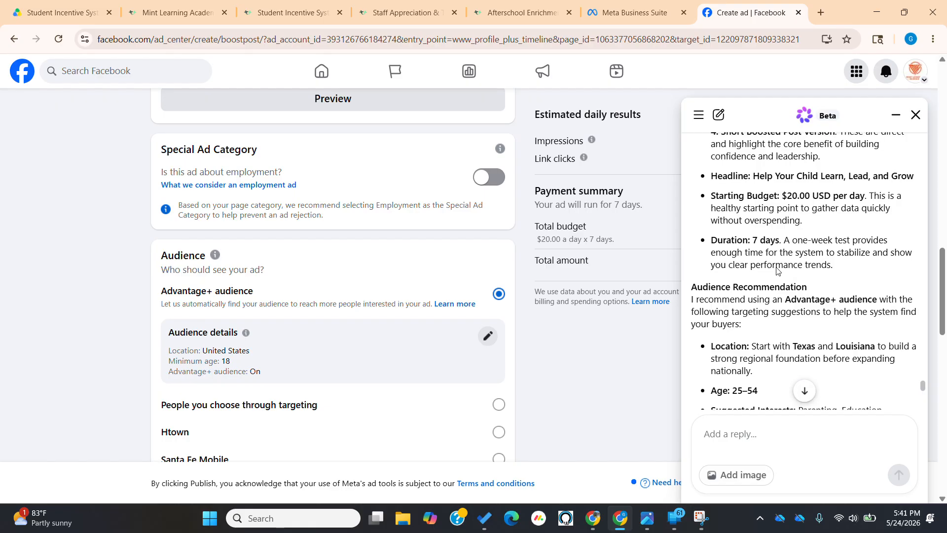
scroll(777, 268, "down", 3)
scroll(777, 268, "down", 2)
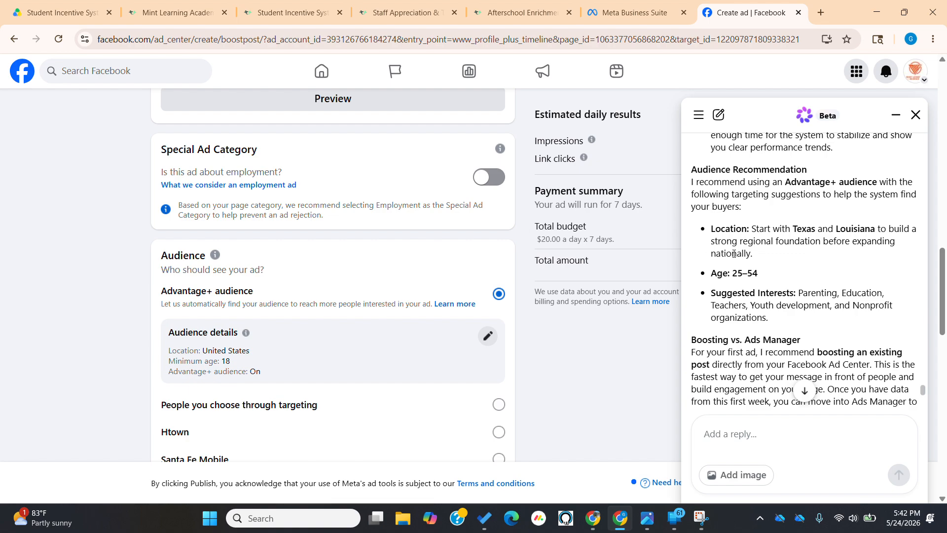
scroll(766, 314, "down", 1)
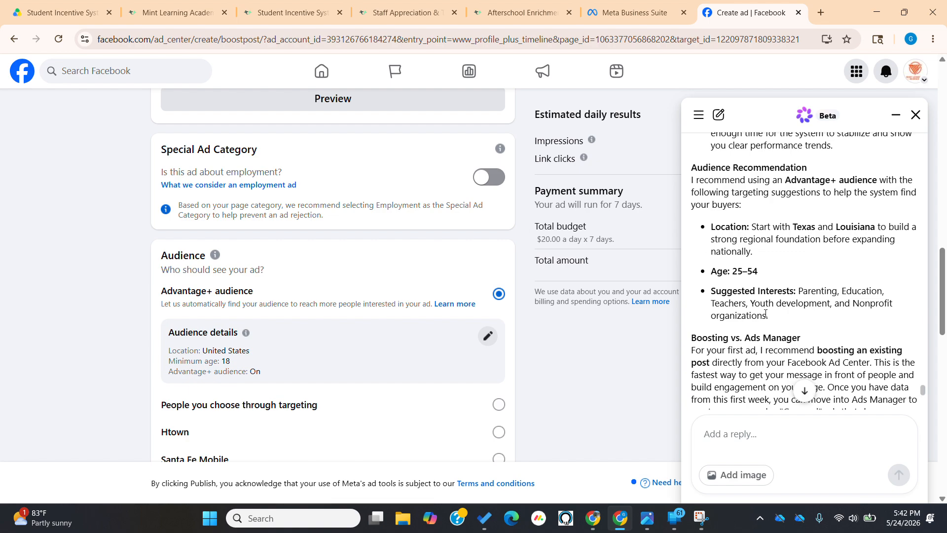
scroll(766, 313, "down", 2)
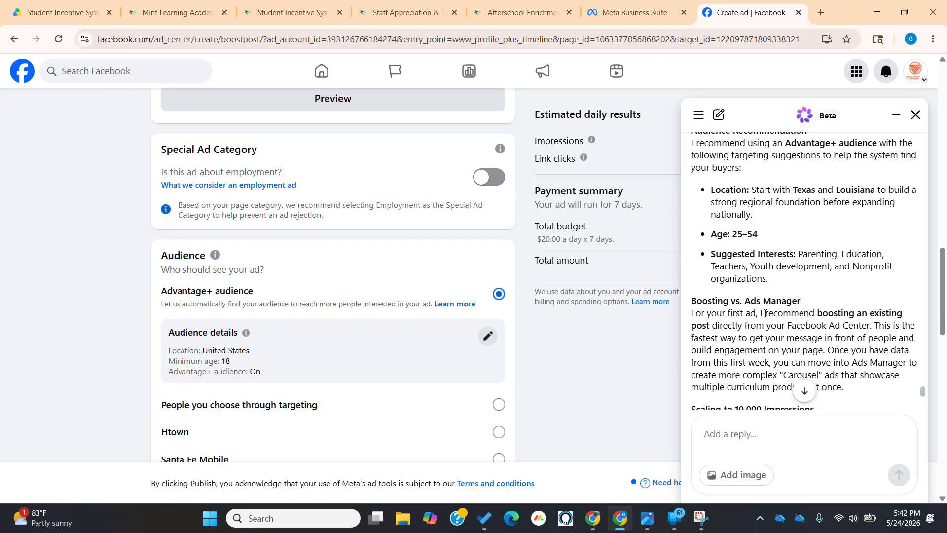
scroll(766, 314, "down", 1)
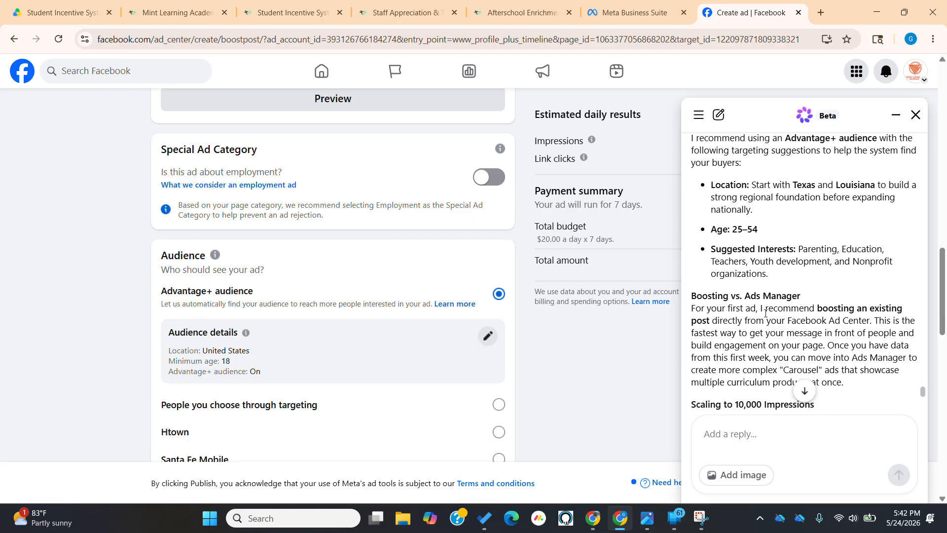
scroll(766, 314, "down", 4)
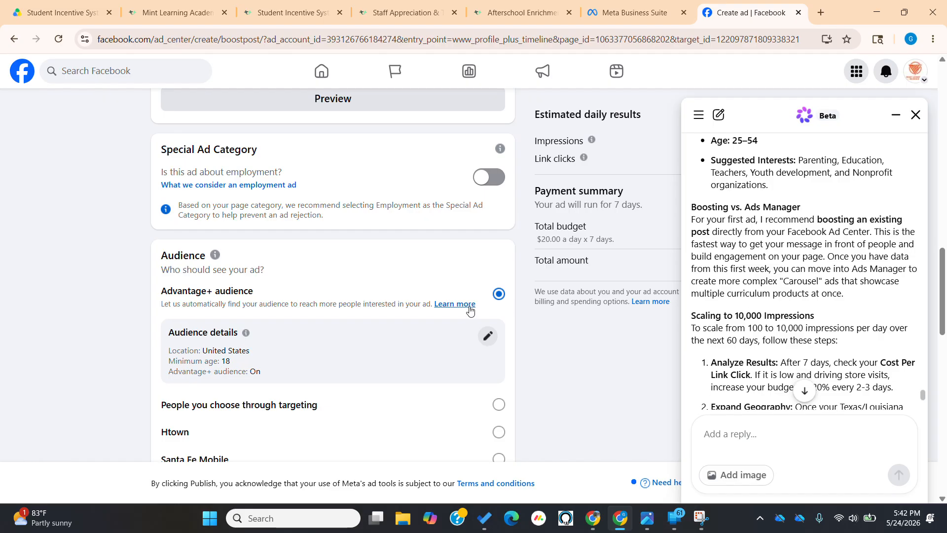
Set the Advantage+ audience's maximum age to 54 and its location to the state of Texas, United States
left_click(488, 336)
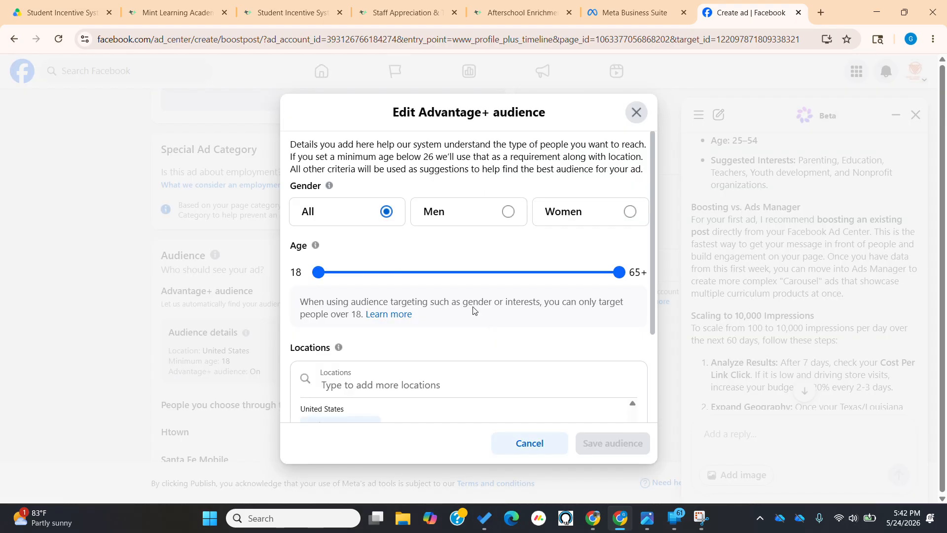
left_click_drag(619, 273, 554, 286)
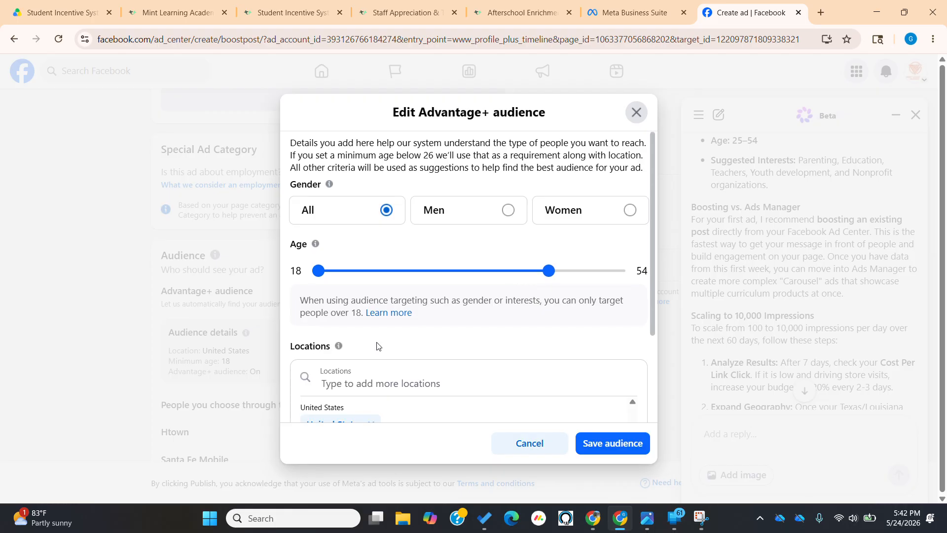
scroll(349, 329, "down", 5)
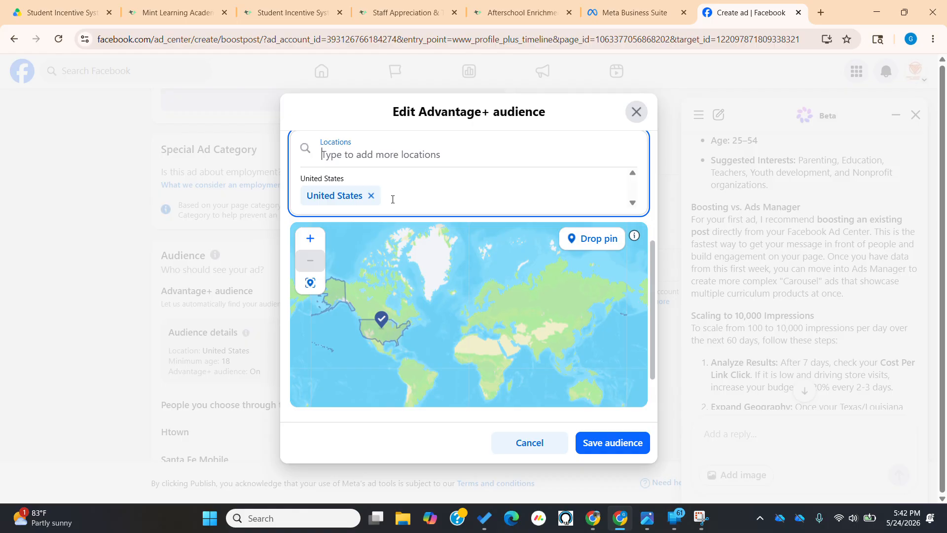
left_click(393, 199)
type("texas")
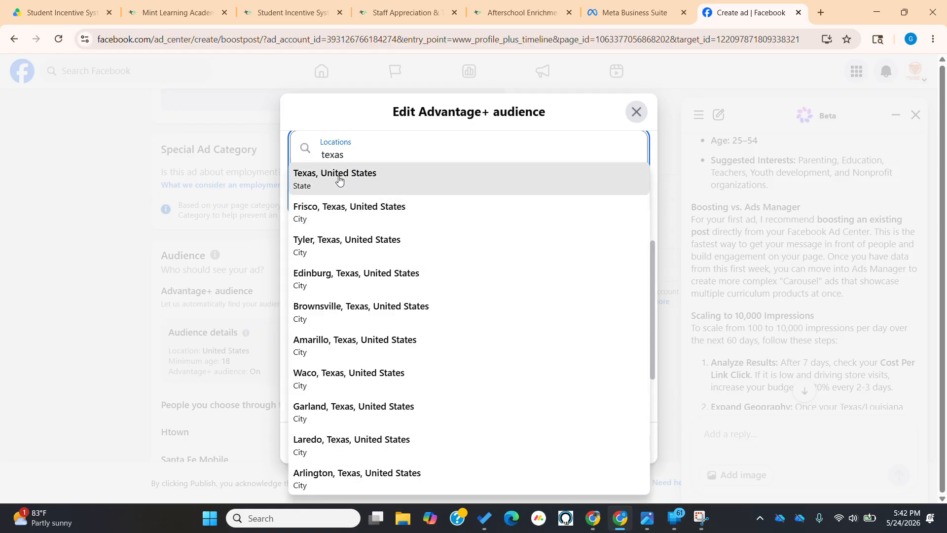
left_click(339, 182)
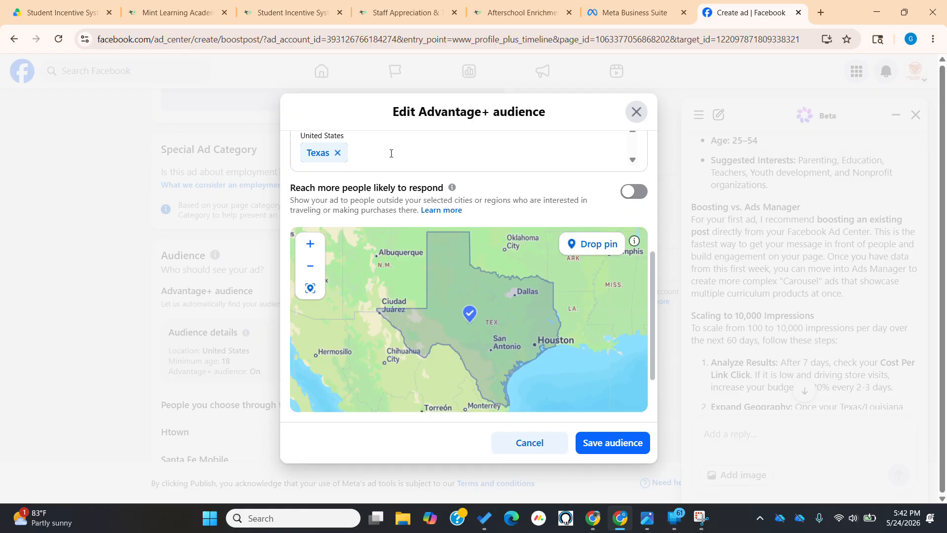
Add the state of Louisiana, United States to the Advantage+ audience's locations and save the audience
scroll(362, 152, "up", 1)
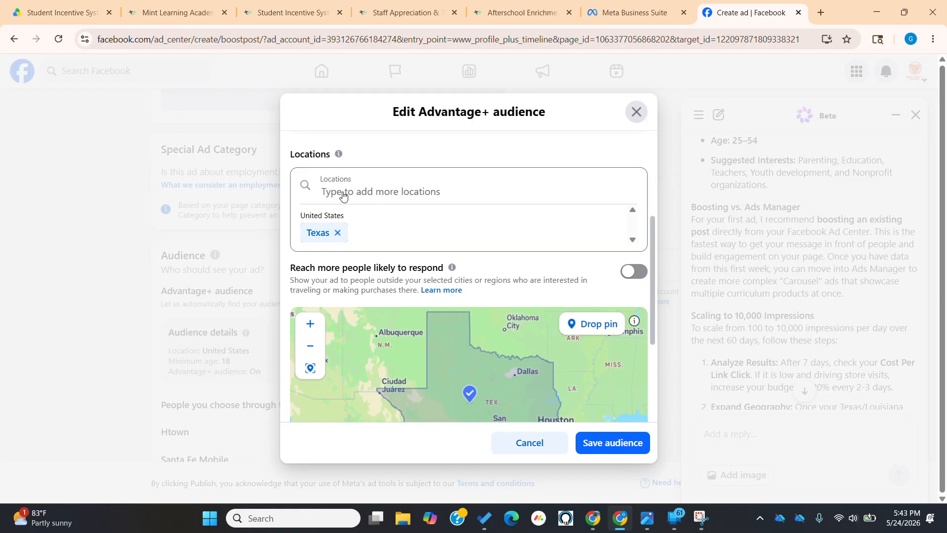
left_click(347, 190)
type("louis")
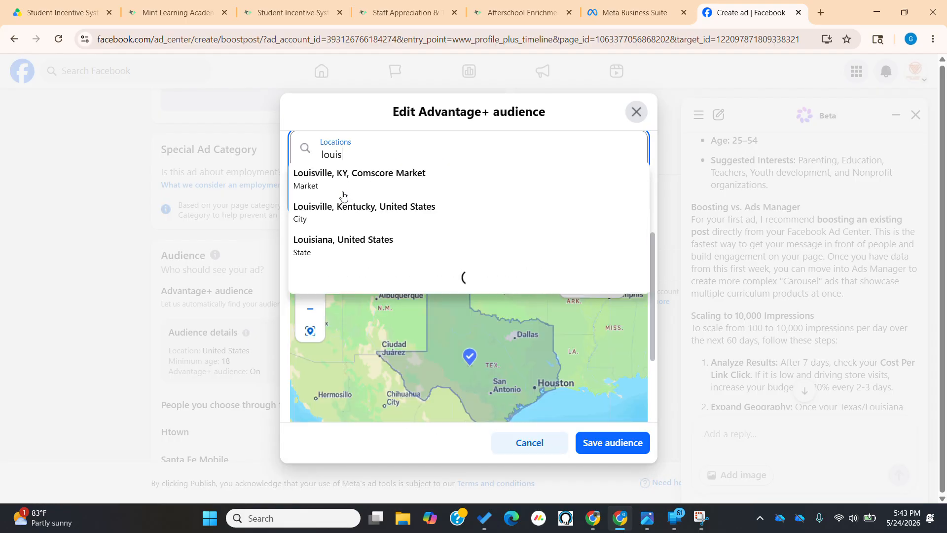
left_click(344, 242)
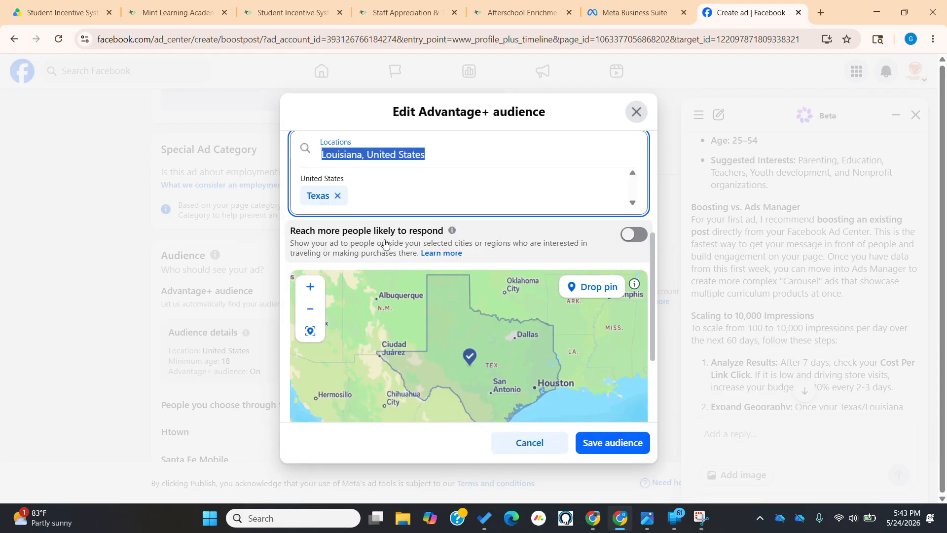
scroll(543, 197, "down", 1)
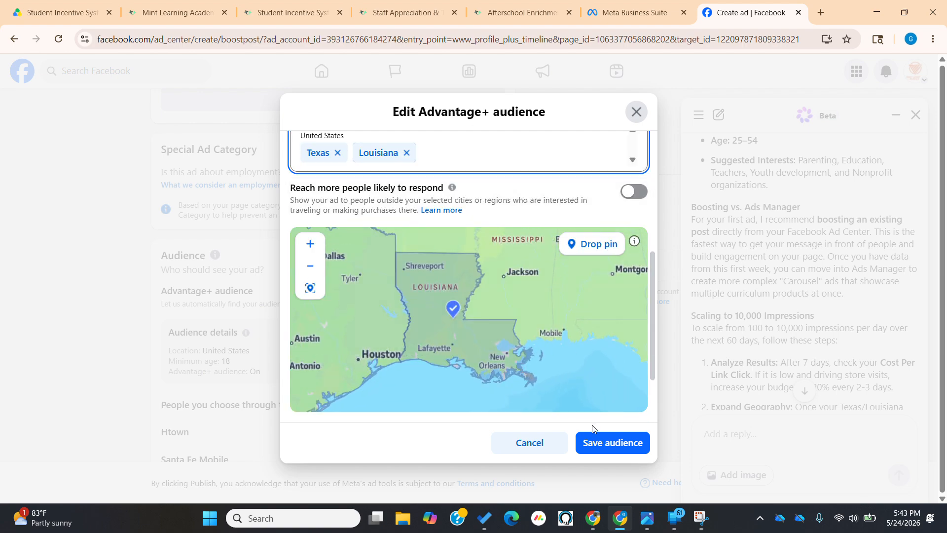
left_click(604, 446)
Compare the saved audience with the recommendation, then switch to people you choose through targeting and open that audience's details
scroll(476, 356, "down", 3)
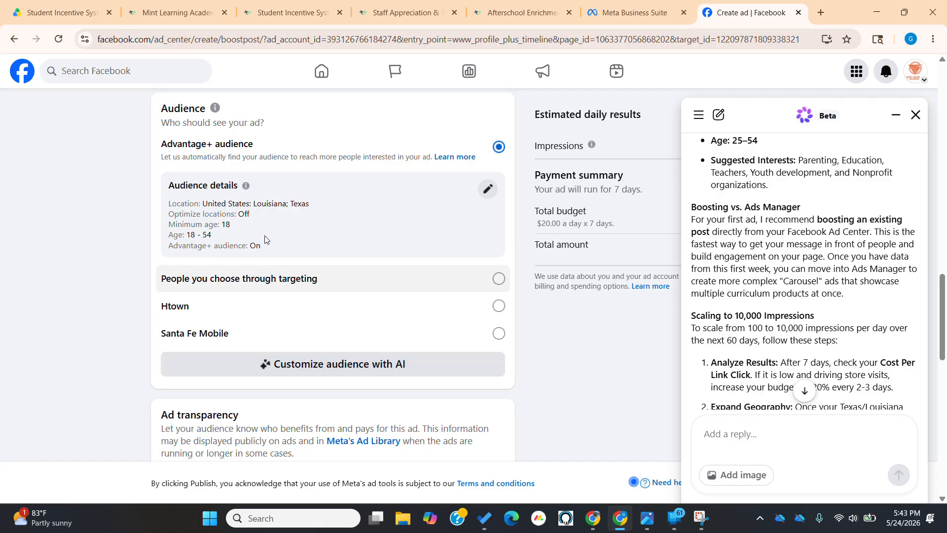
scroll(745, 390, "down", 1)
scroll(763, 385, "up", 5)
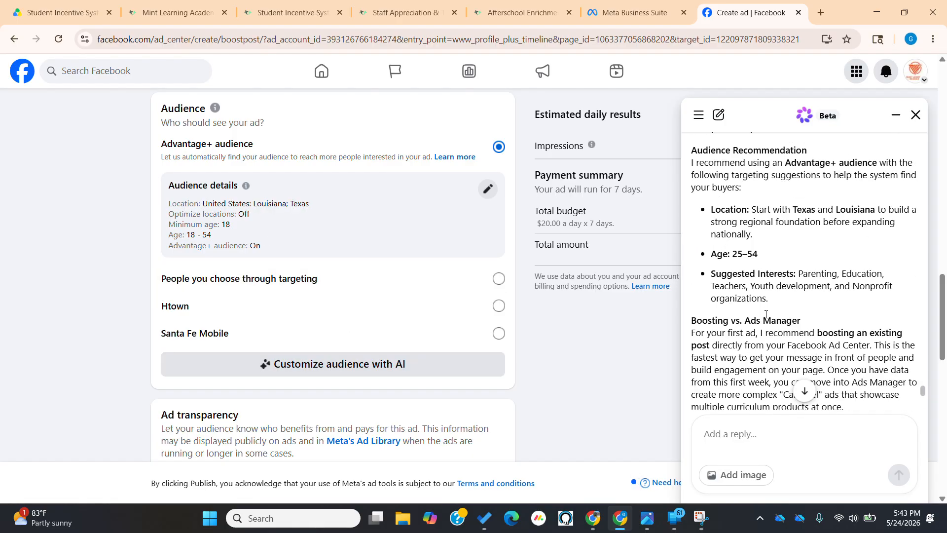
scroll(766, 317, "down", 1)
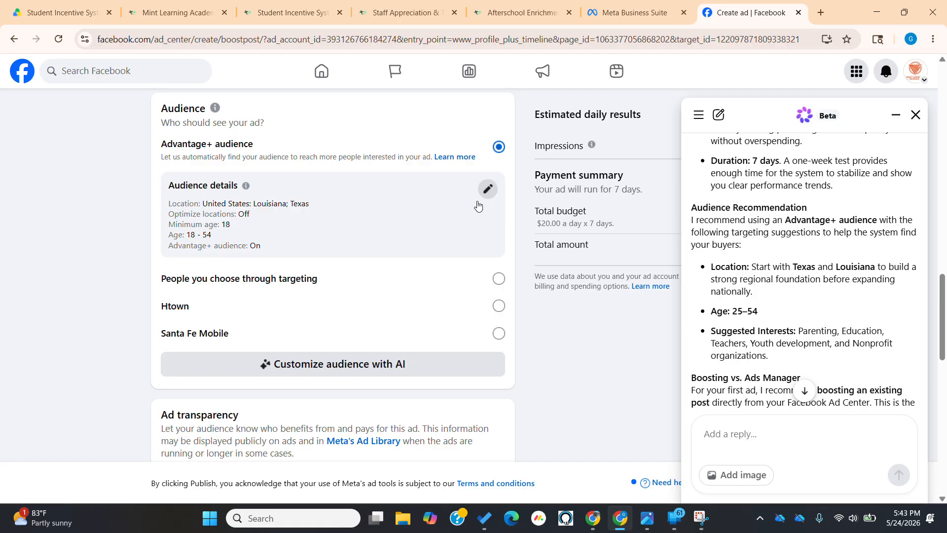
left_click(401, 286)
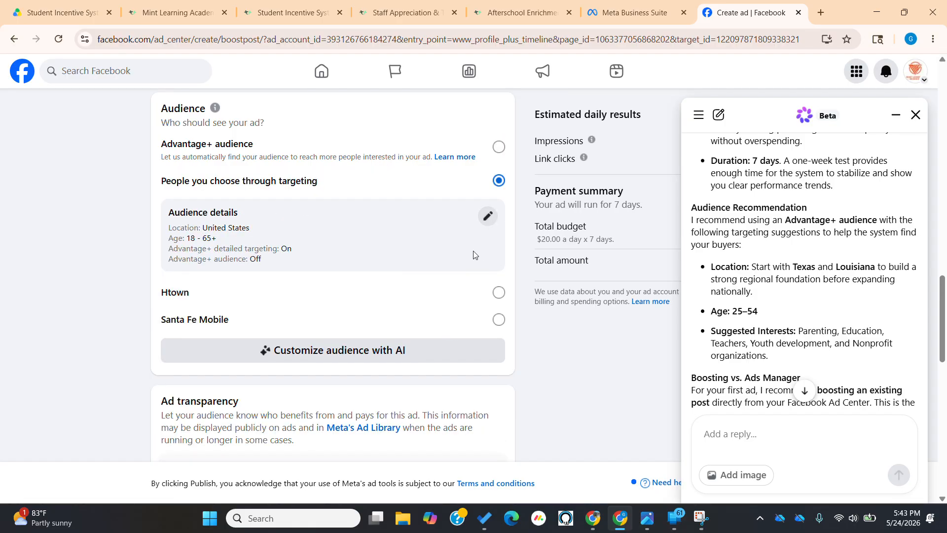
left_click(488, 216)
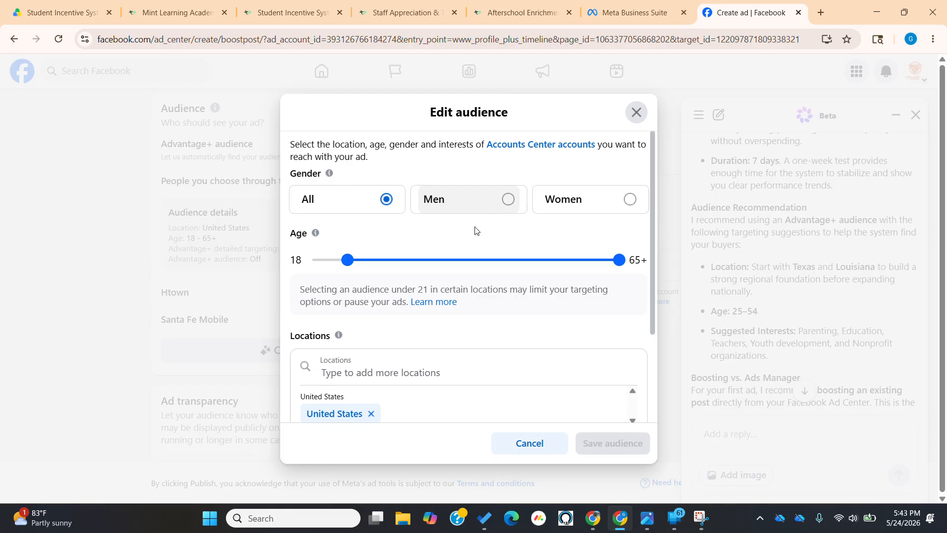
Add the interests Parenting (children & parenting) and Parenting (magazine) to the custom audience's detailed targeting
scroll(451, 347, "down", 3)
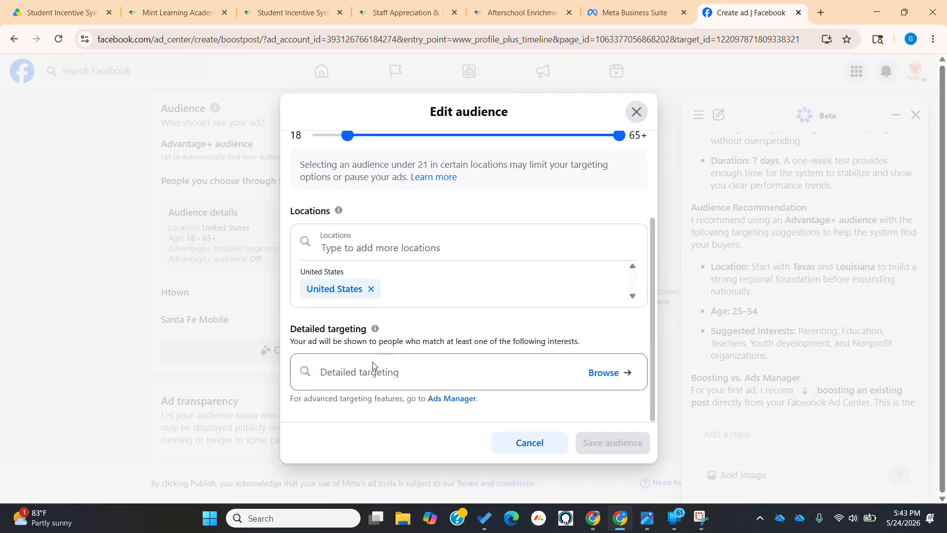
left_click(363, 370)
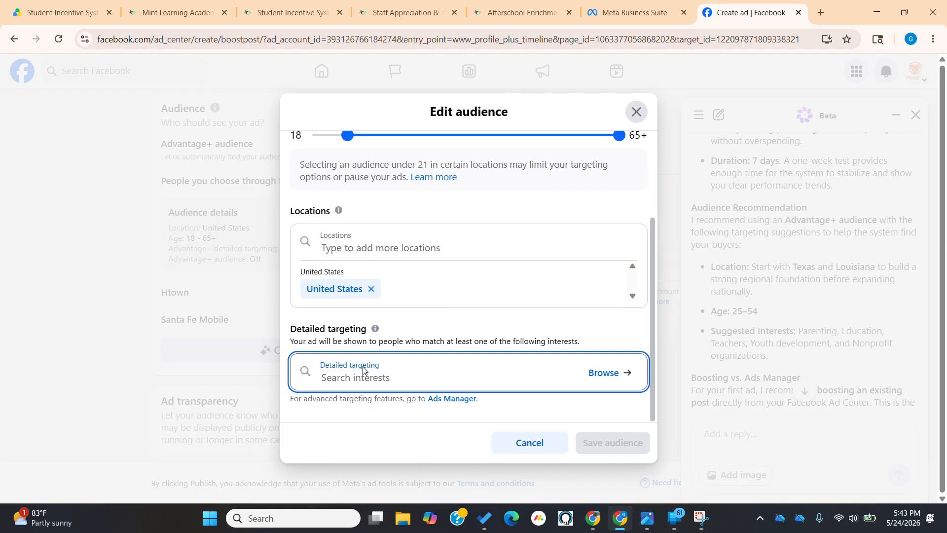
type("parenti")
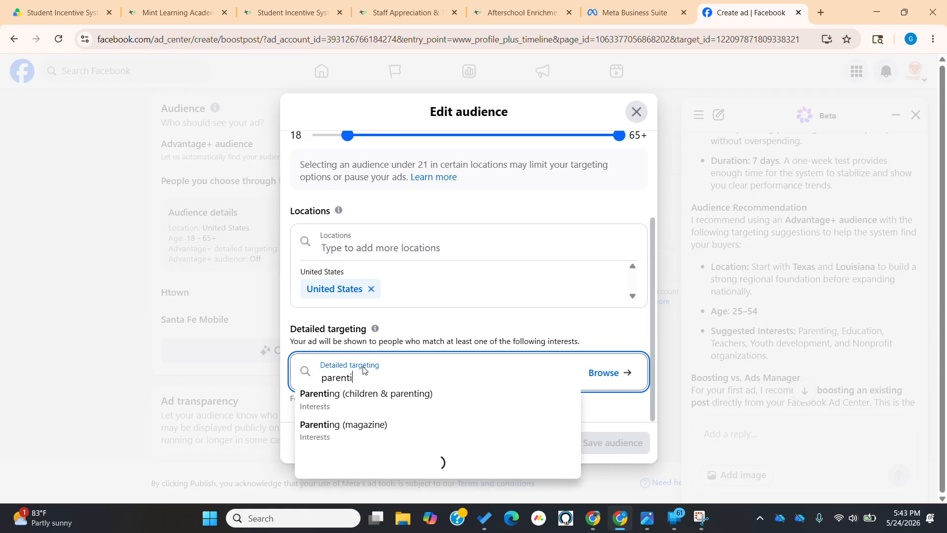
type("ng")
left_click(353, 398)
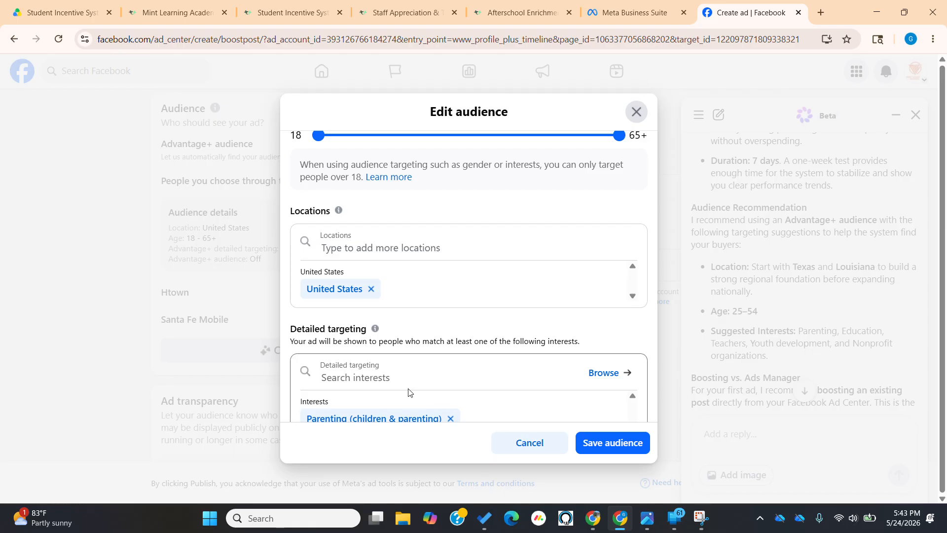
left_click(401, 381)
type("parenting")
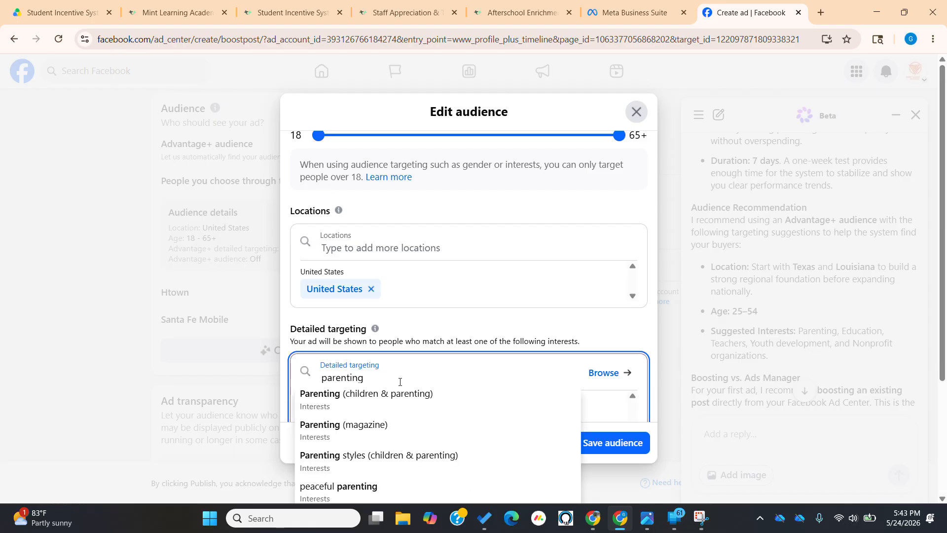
left_click(370, 434)
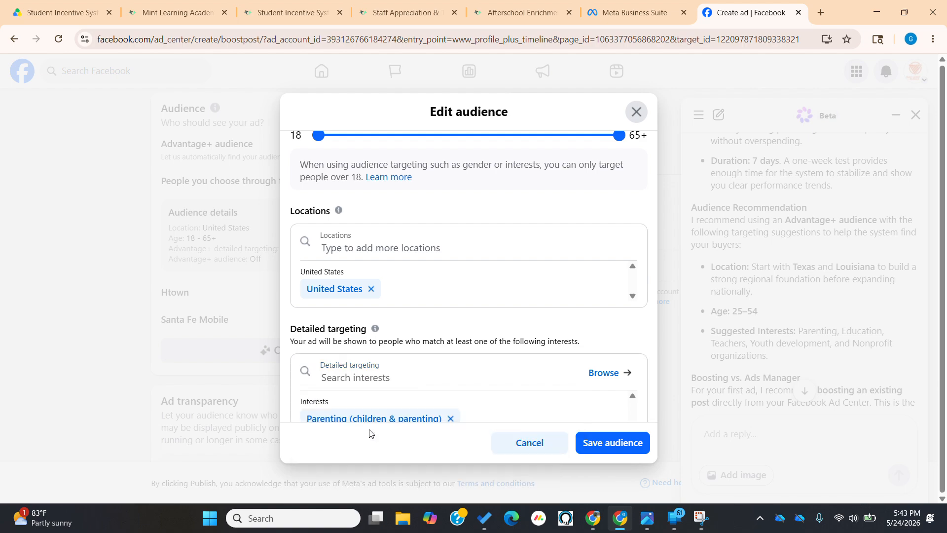
Find homeschool options in detailed targeting and add the Homeschooling (Schools) demographic to the audience
left_click(411, 381)
type("homes")
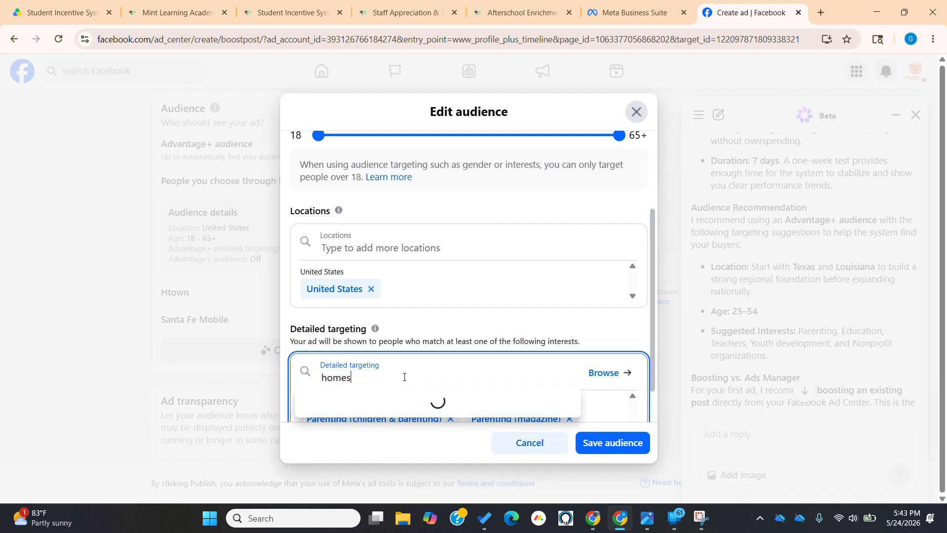
type("chool")
left_click(385, 392)
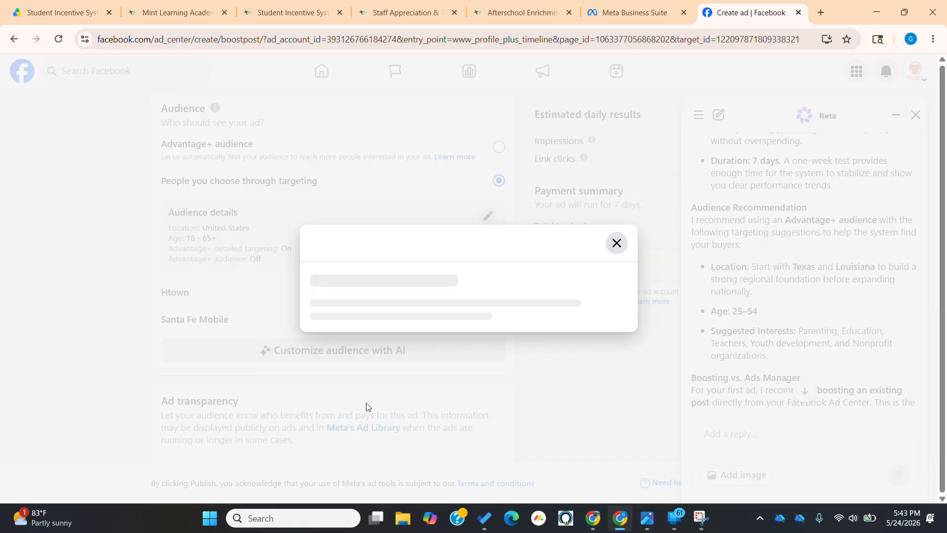
left_click(424, 373)
type("homeschool")
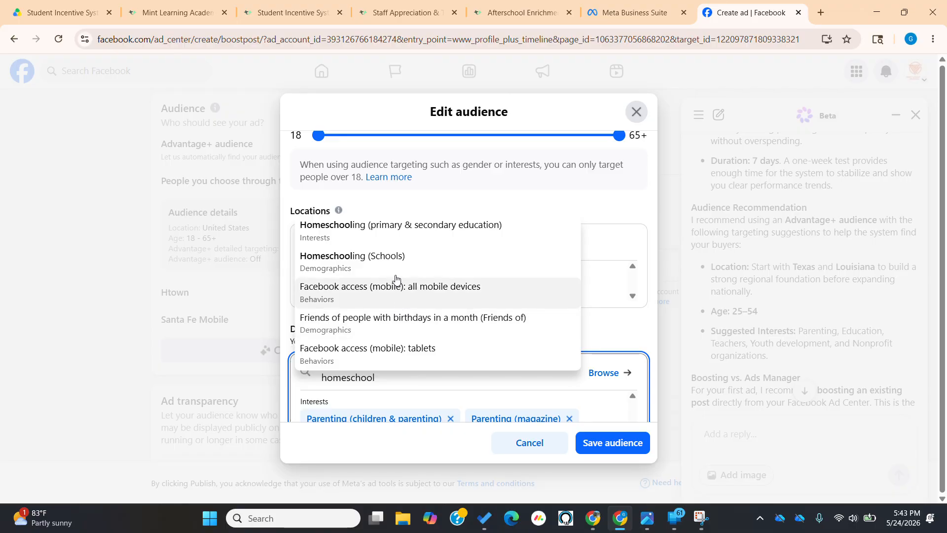
left_click(390, 252)
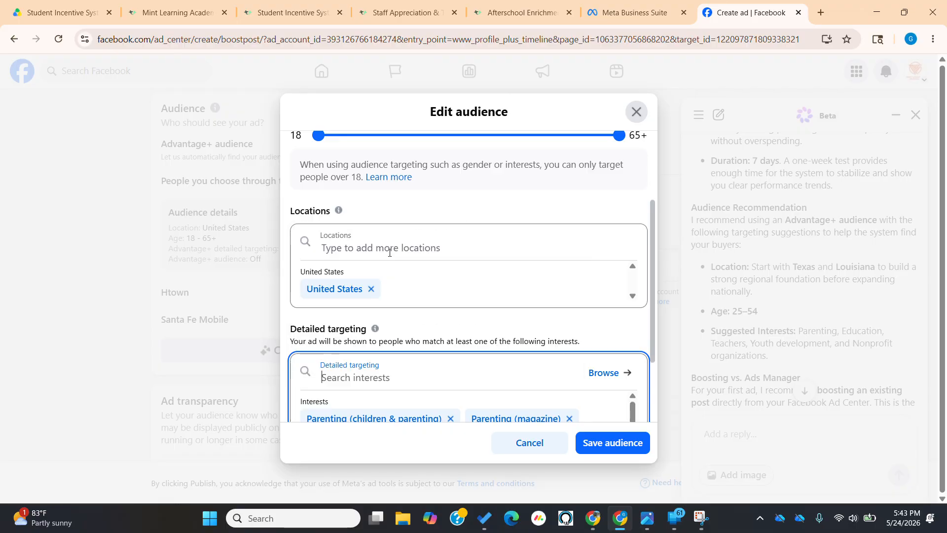
Add the Teachers (Fields of study) demographic and the School (education) interest to the audience's detailed targeting
type("teachers")
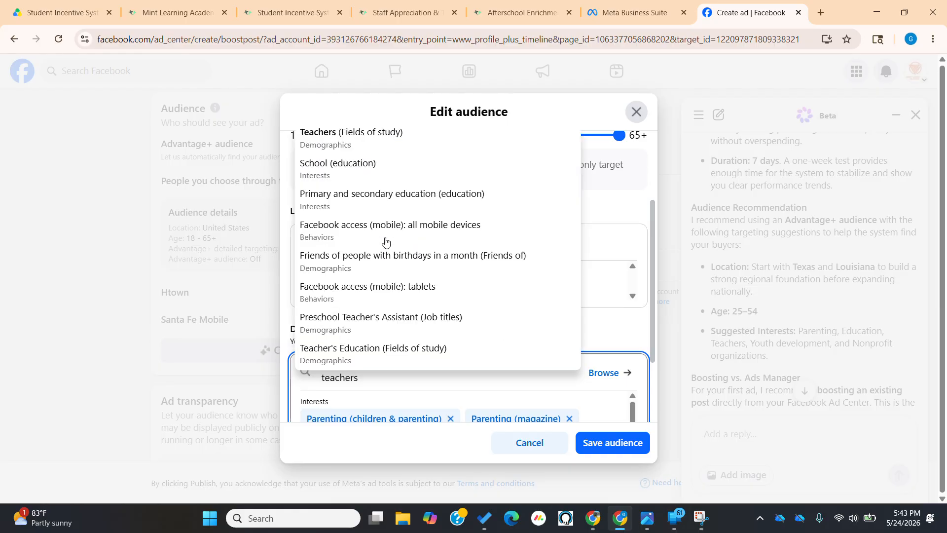
left_click(345, 143)
type("teachers")
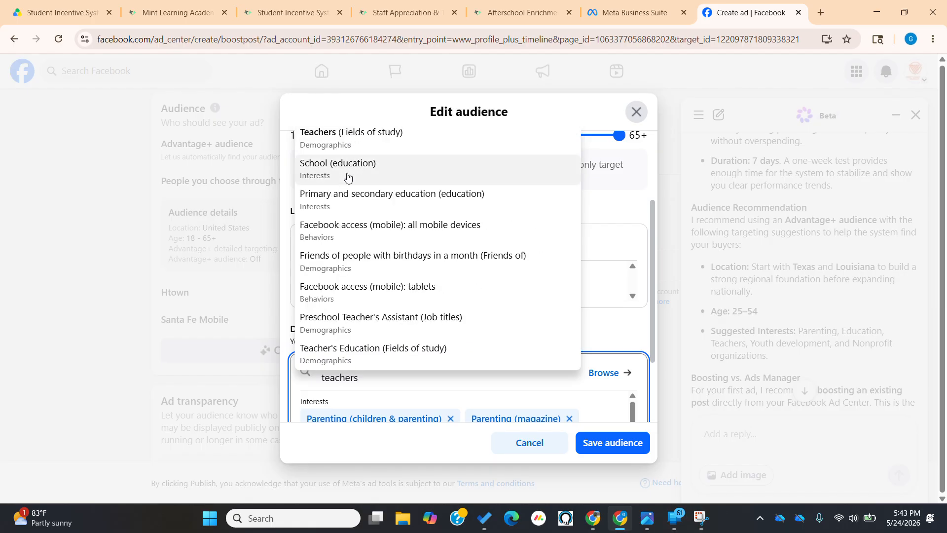
left_click(347, 177)
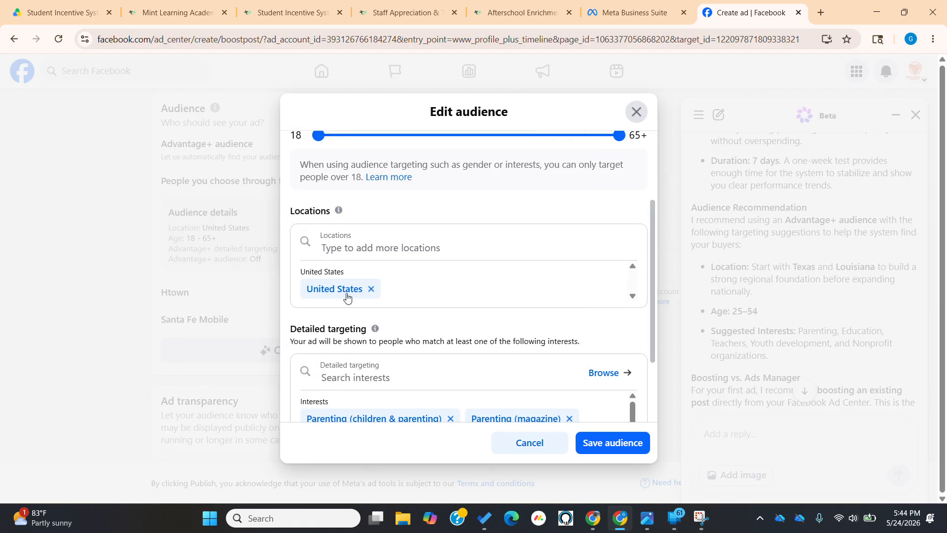
Cancel the audience editing without saving the changes
left_click(375, 249)
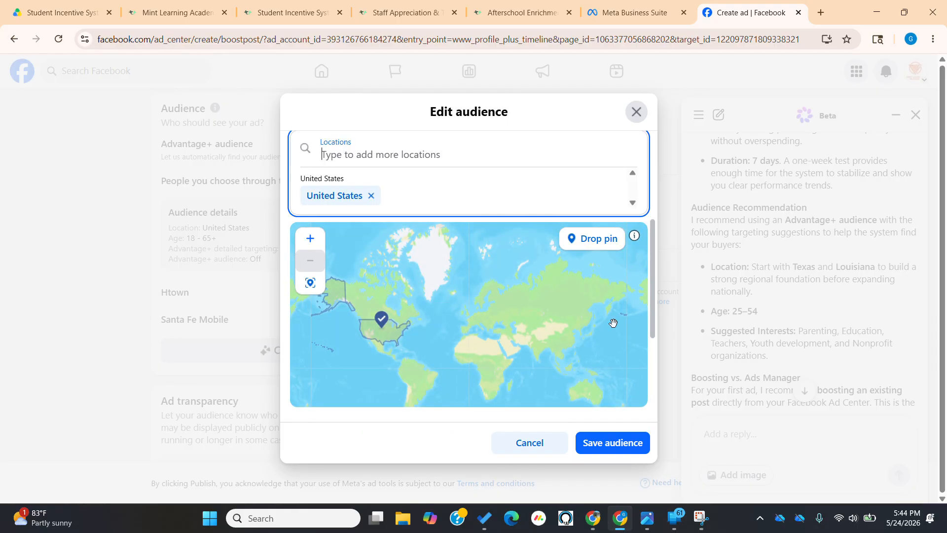
scroll(614, 323, "up", 5)
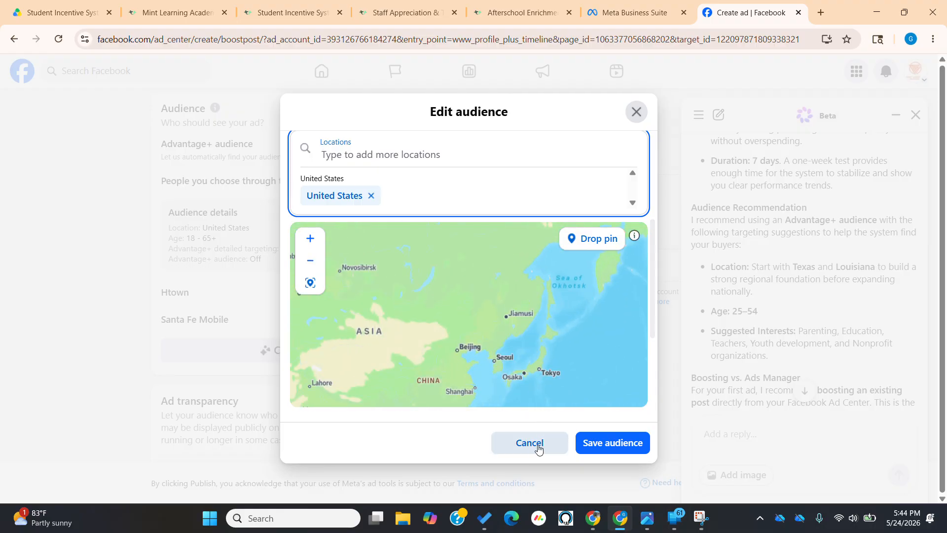
left_click(530, 443)
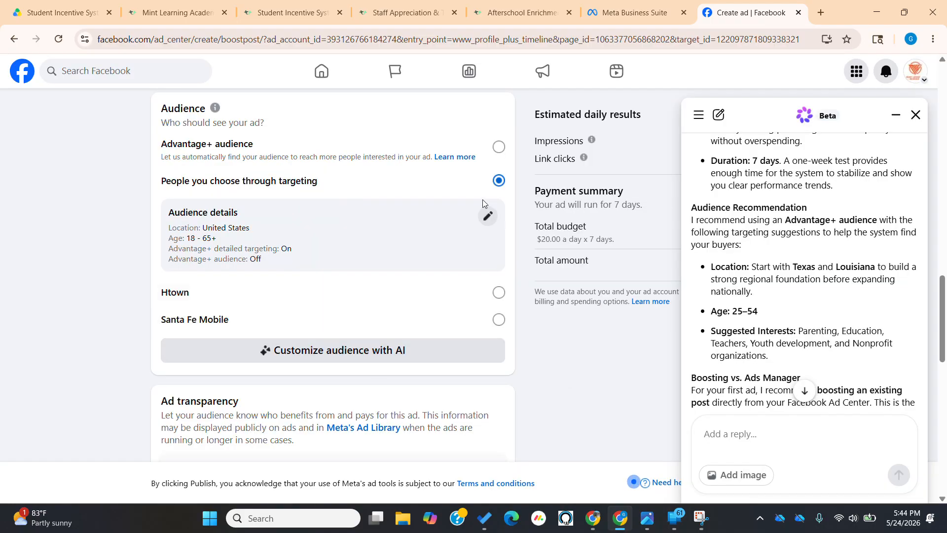
Reopen the custom audience's details, set the maximum age to 54 and use Texas as the location
left_click(486, 216)
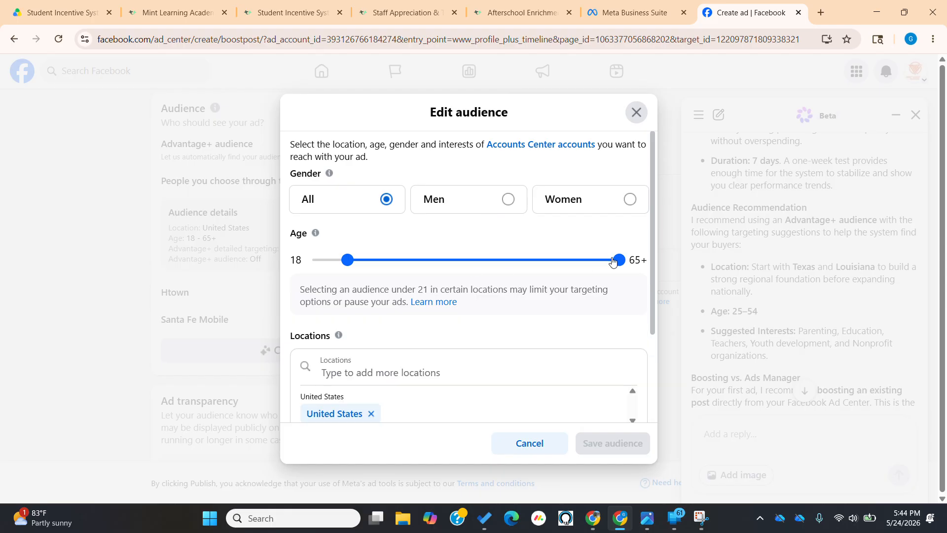
left_click_drag(619, 260, 559, 267)
scroll(500, 322, "down", 2)
left_click(374, 289)
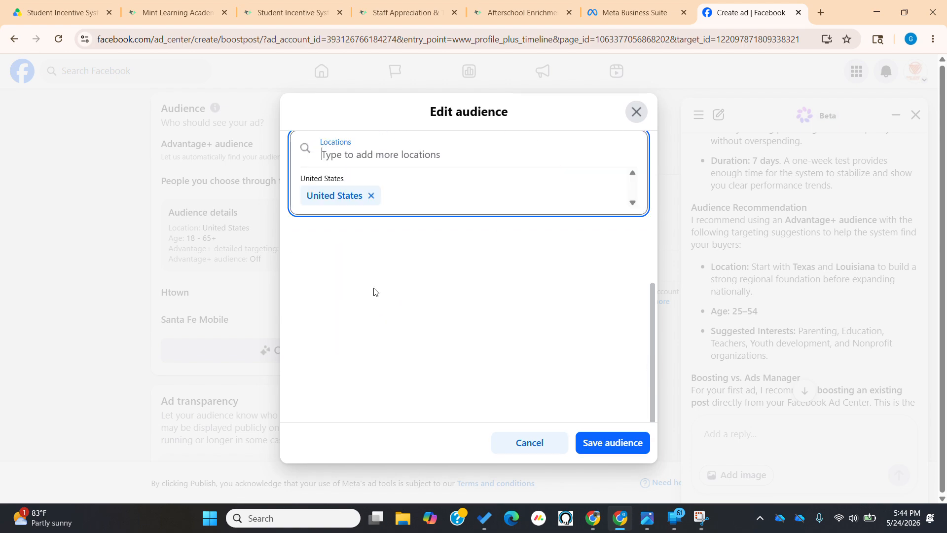
type("texas")
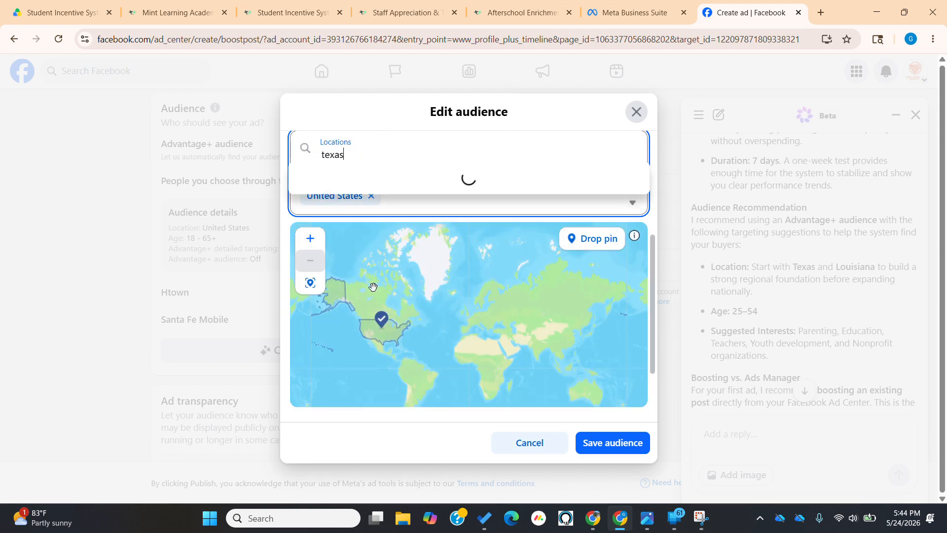
left_click(366, 170)
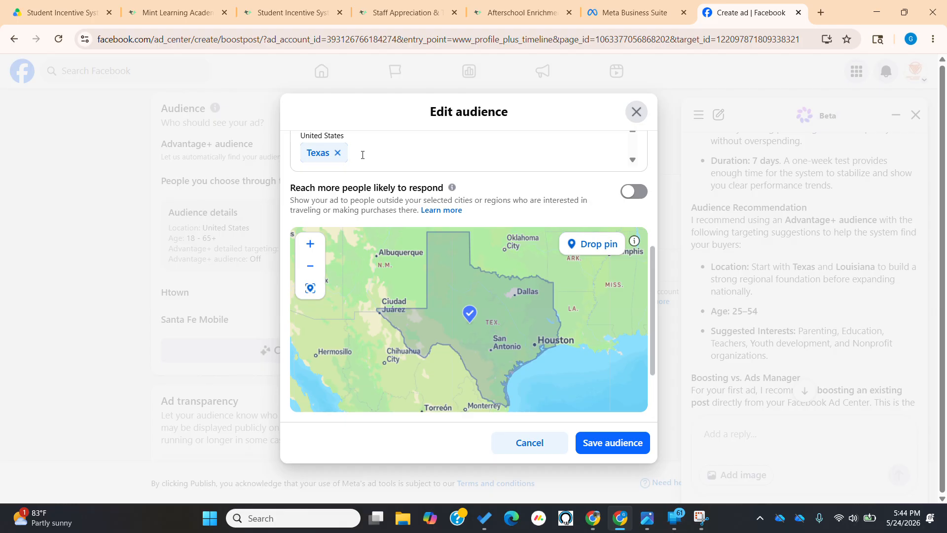
Try to find Louisiana among the audience locations by searching for "lousian", and clear the search text
scroll(419, 164, "up", 4)
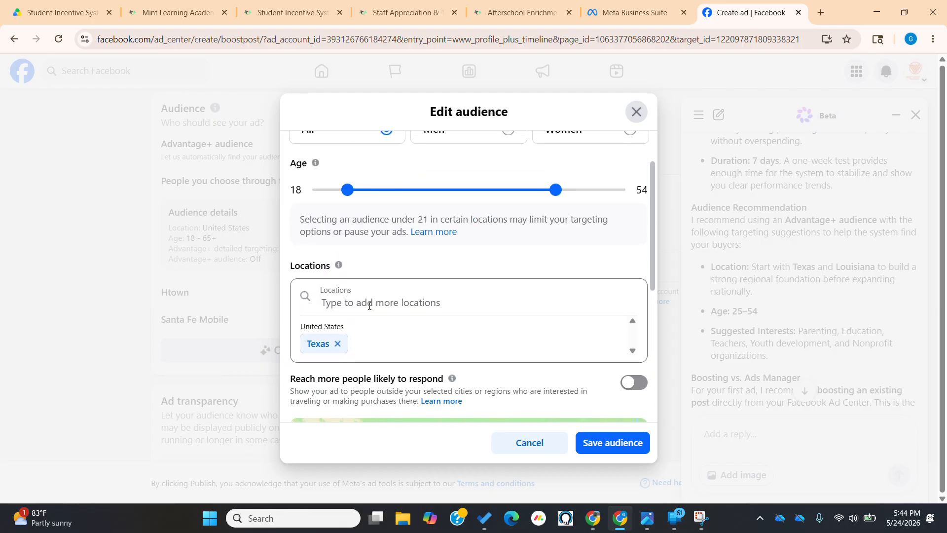
left_click(365, 304)
type("lousia")
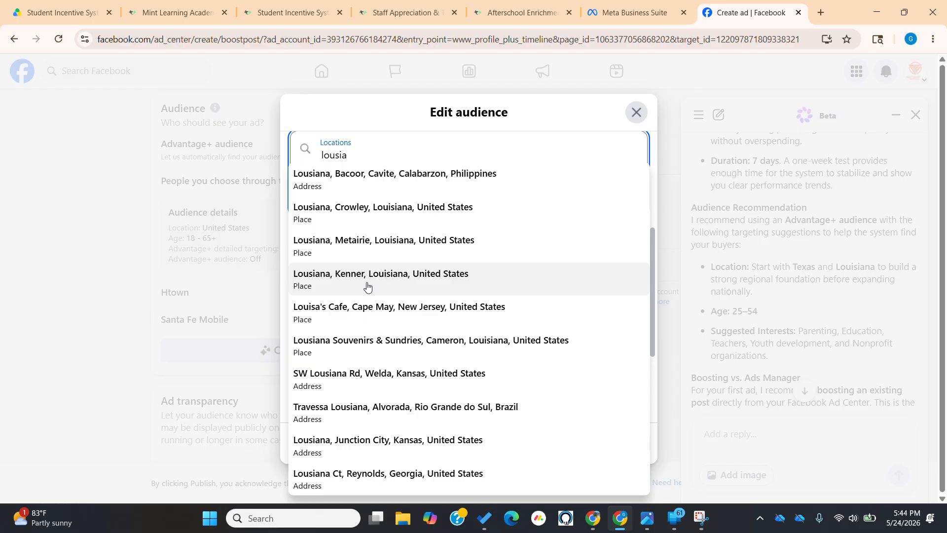
type("an")
key("BackSpace")
key("BackSpace")
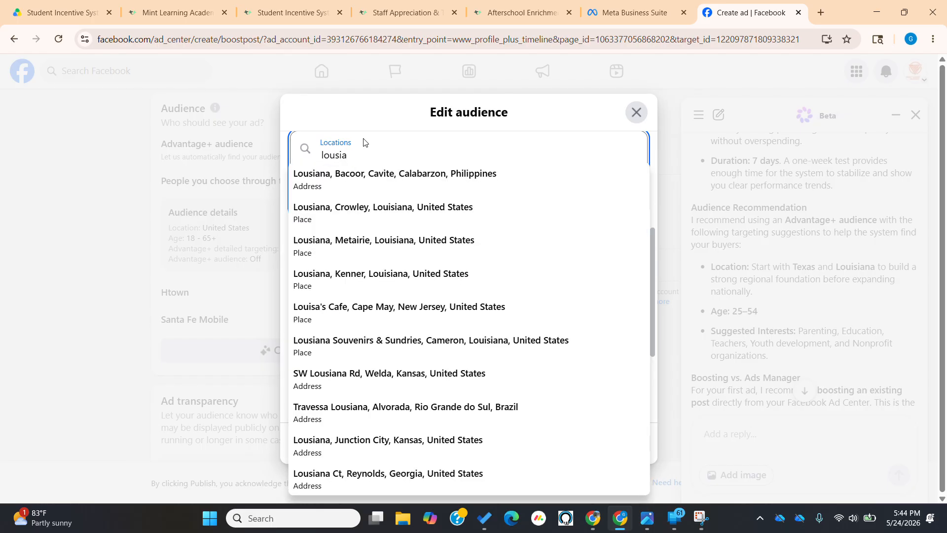
type("na")
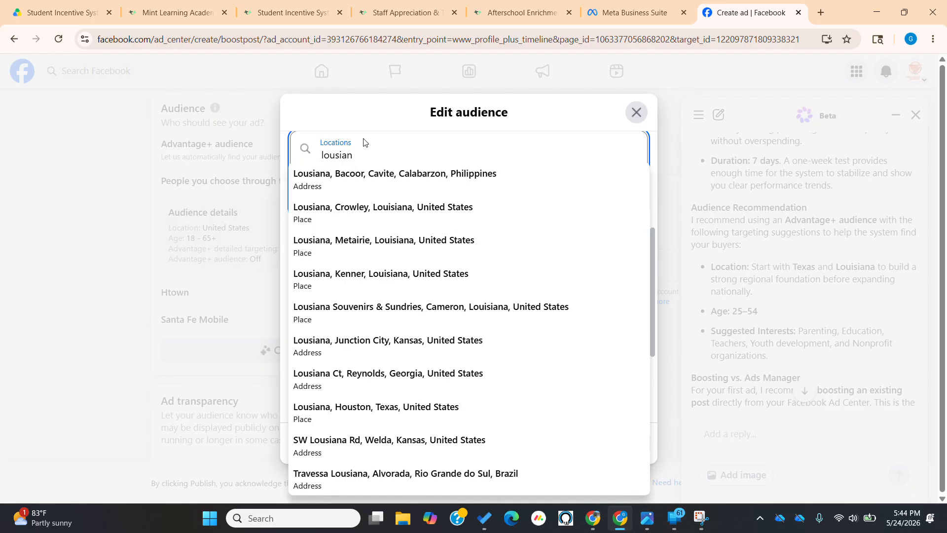
key("BackSpace")
key("BackSpace")
key("BackSpace")
key("BackSpace")
key("BackSpace")
key("BackSpace")
key("BackSpace")
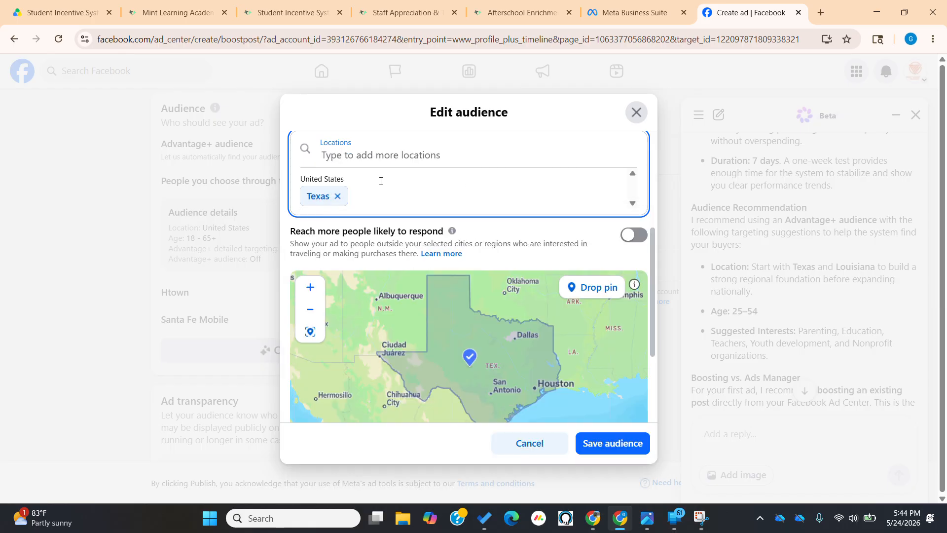
Try to target Louisiana with a map pin widened to a 39 mi radius, and remove that pinned location
scroll(381, 180, "up", 2)
scroll(406, 306, "down", 1)
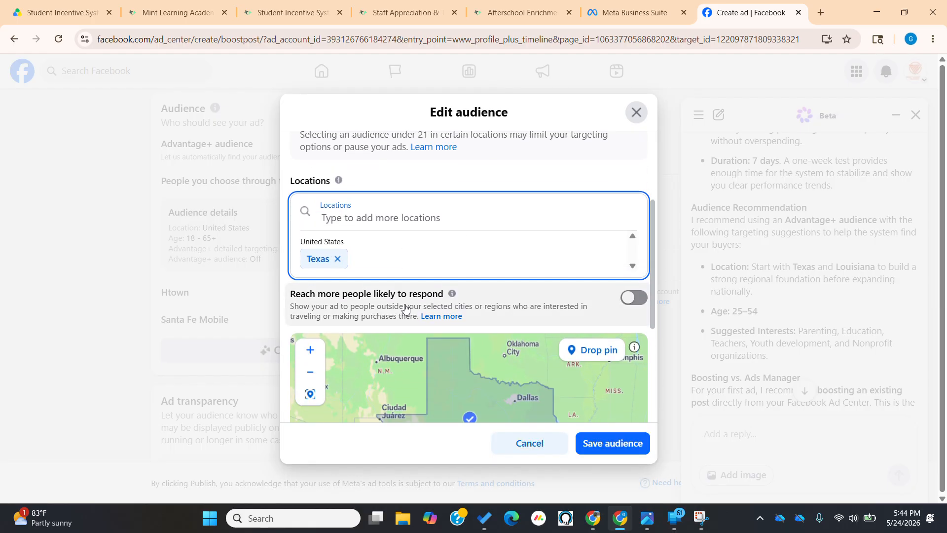
scroll(572, 411, "down", 2)
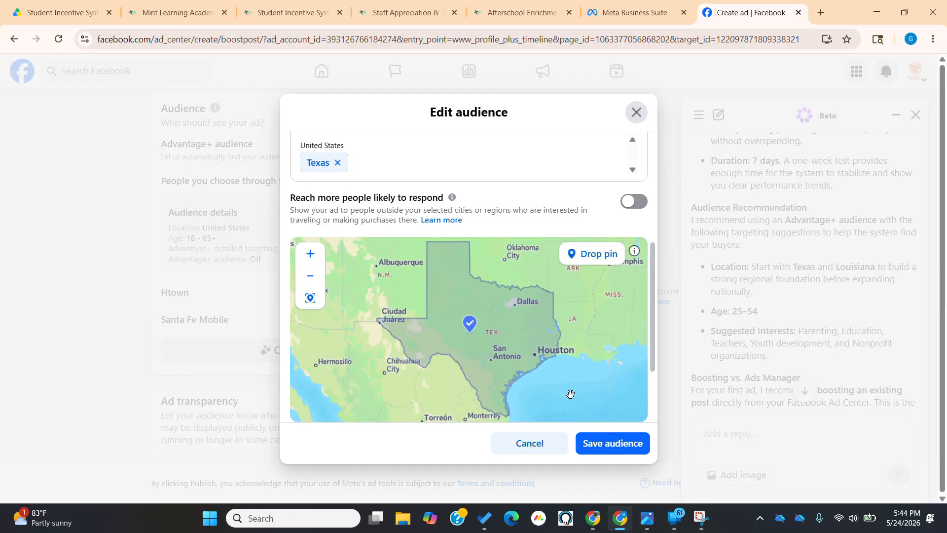
left_click(600, 253)
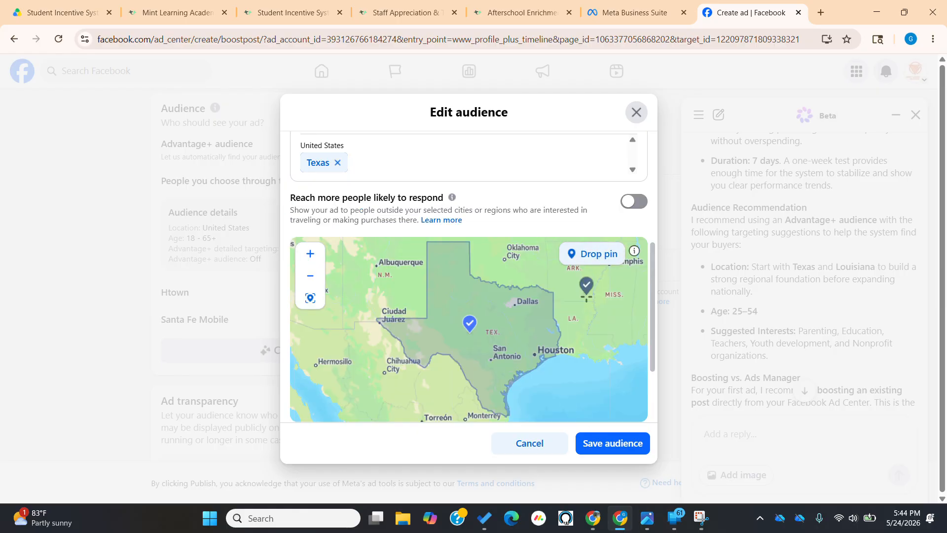
left_click(572, 318)
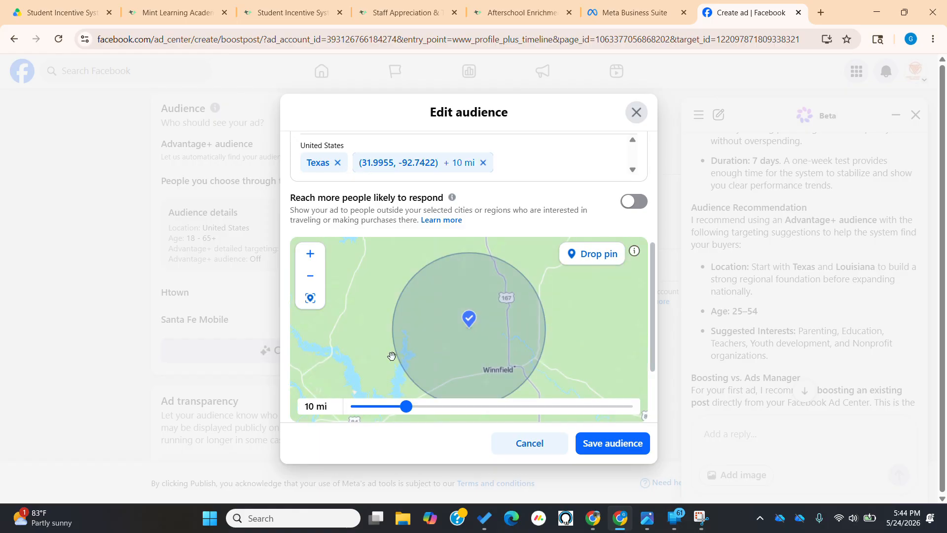
left_click_drag(412, 413, 565, 412)
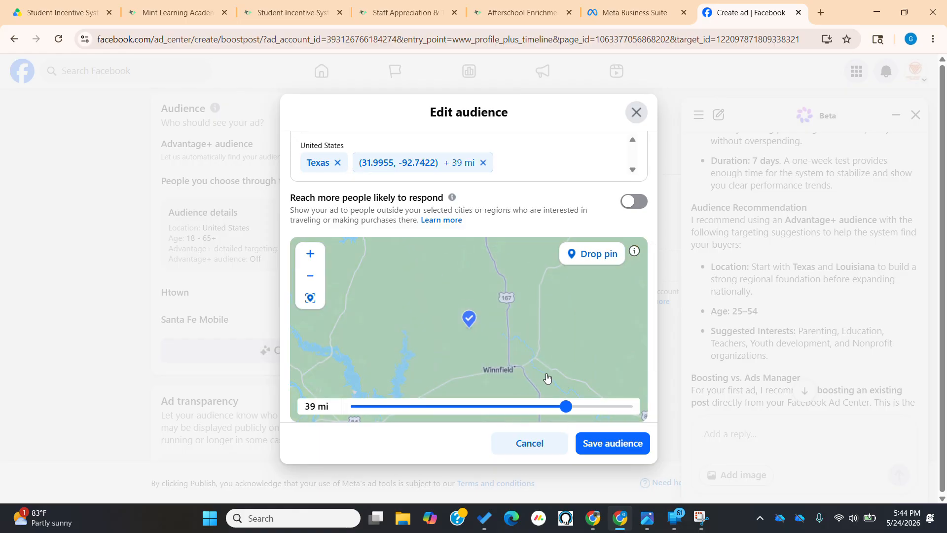
left_click(483, 162)
Add the state of Louisiana, United States, to the audience's locations
left_click(409, 200)
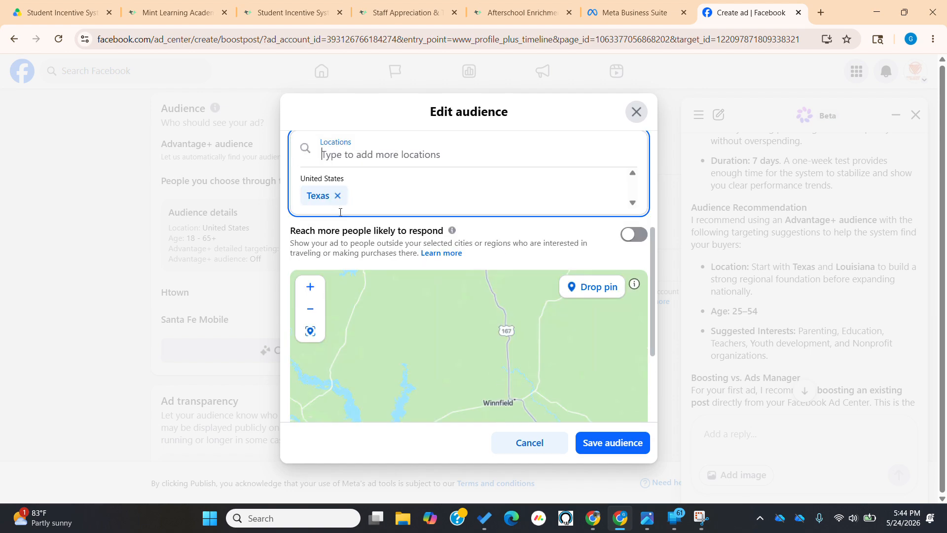
type("louisian")
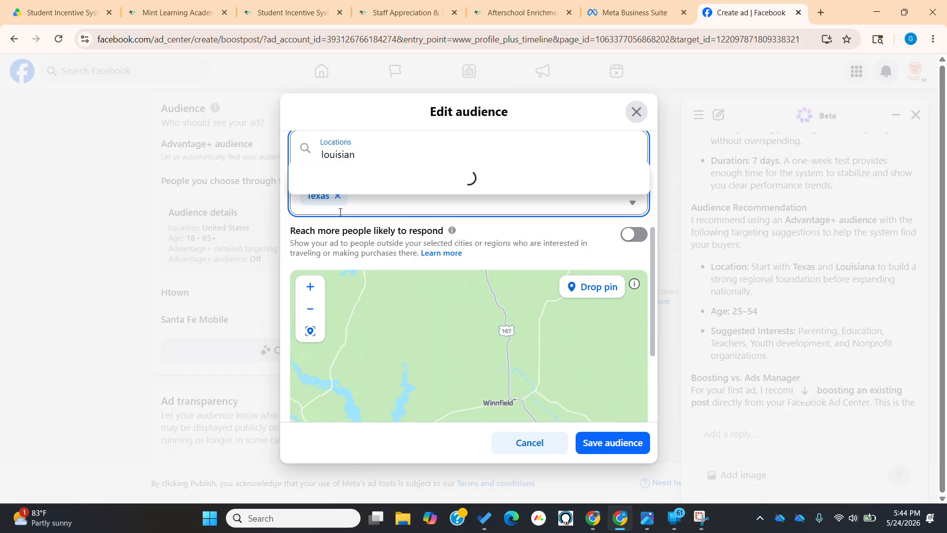
left_click(340, 176)
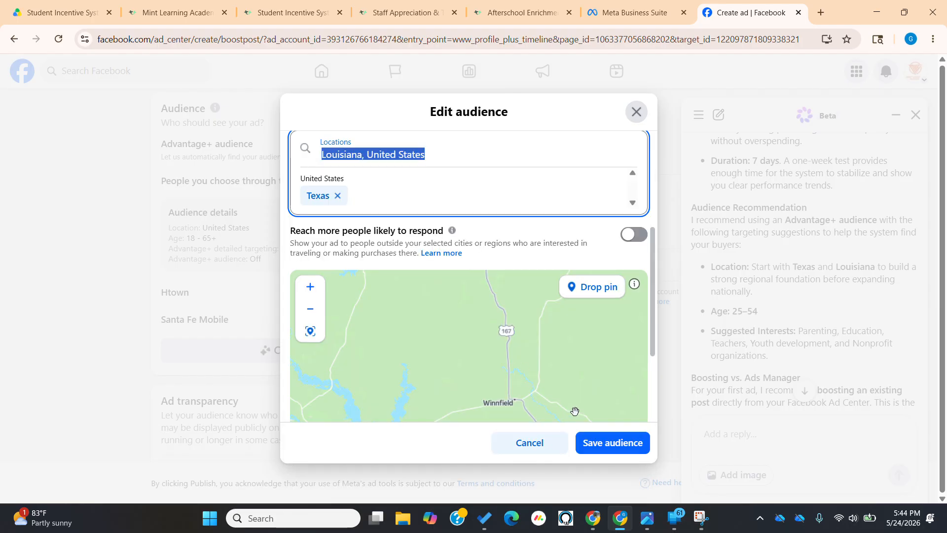
scroll(609, 228, "down", 3)
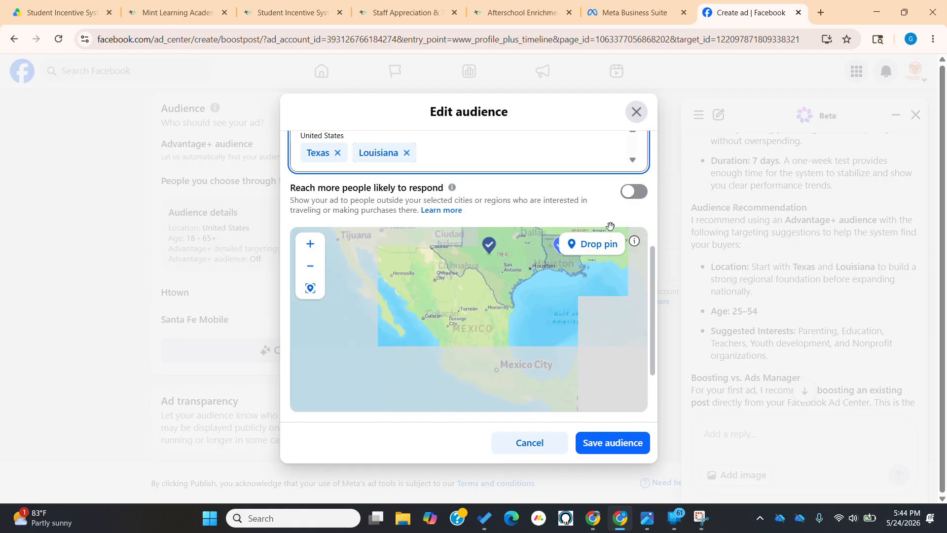
left_click_drag(474, 232, 672, 224)
Add the interests Parenting (children & parenting) and Parenting styles (children & parenting) to the audience's detailed targeting
scroll(617, 242, "down", 2)
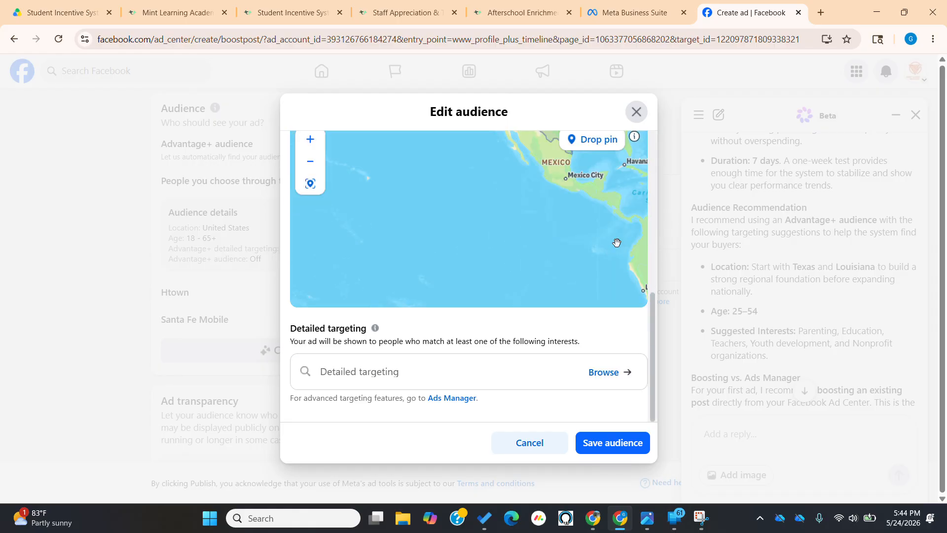
left_click(406, 379)
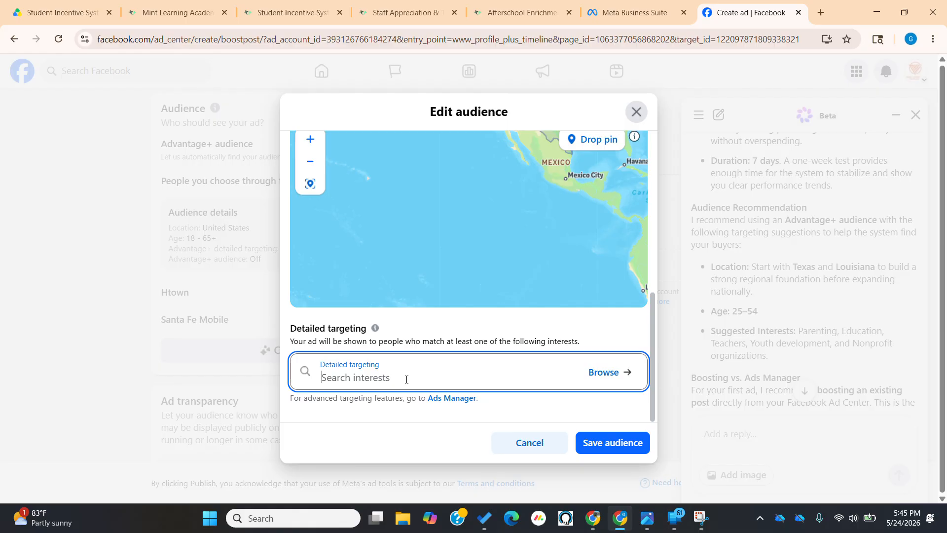
type("parenting")
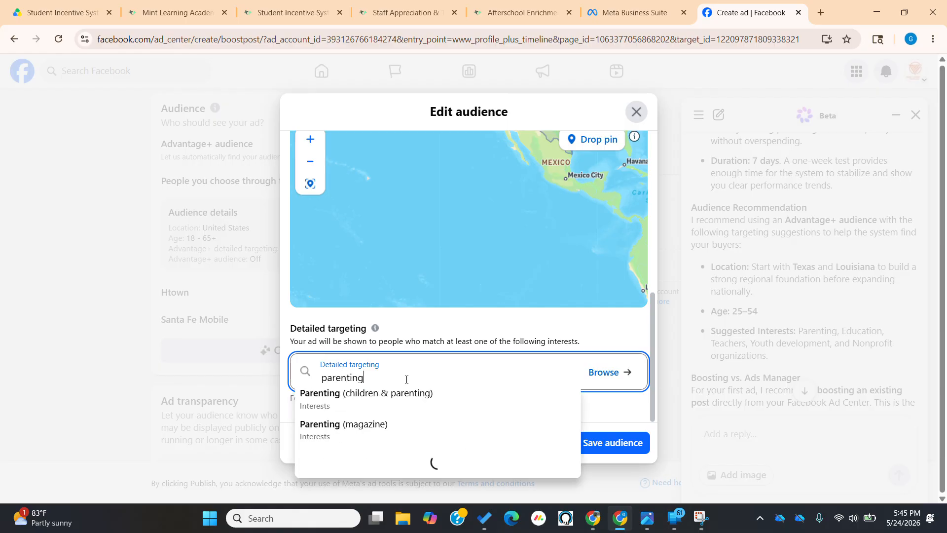
key("ctrl+a")
type("parenting")
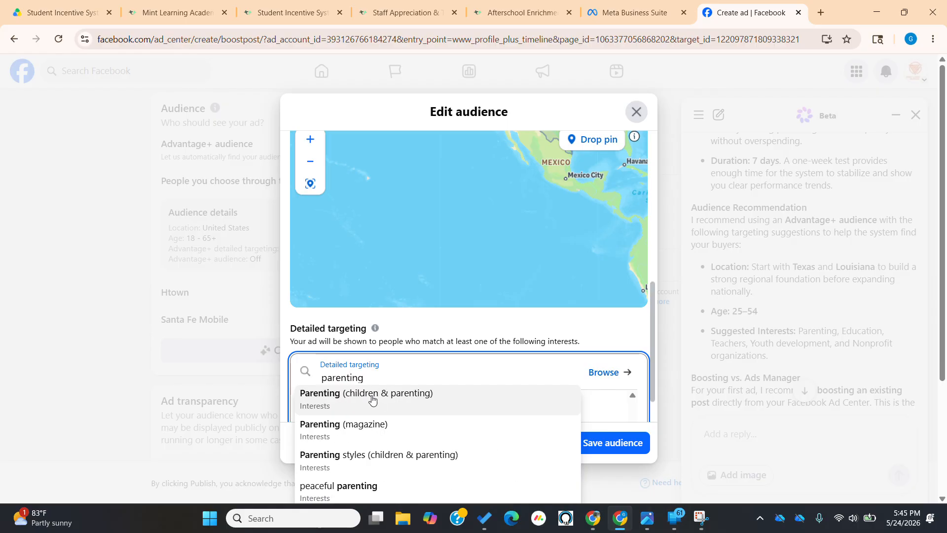
left_click(347, 404)
type("pa")
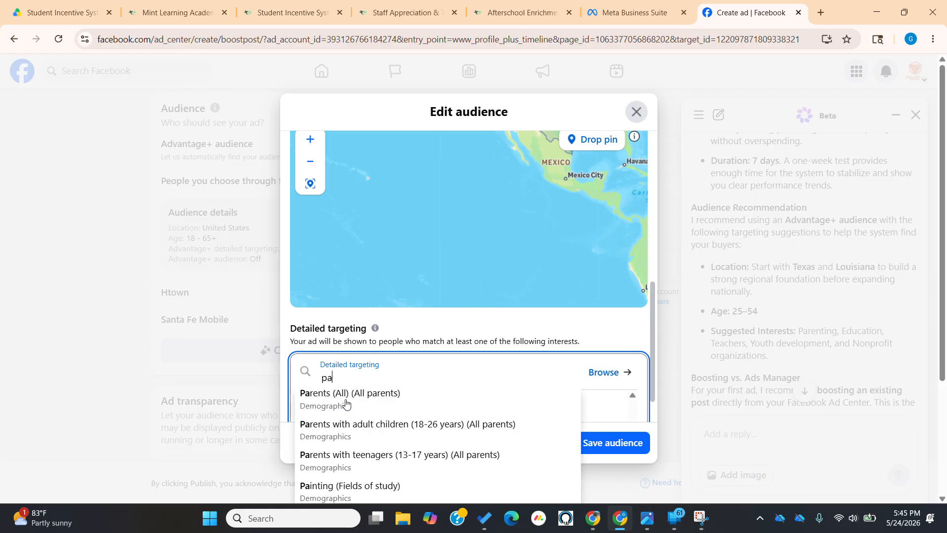
type("renting")
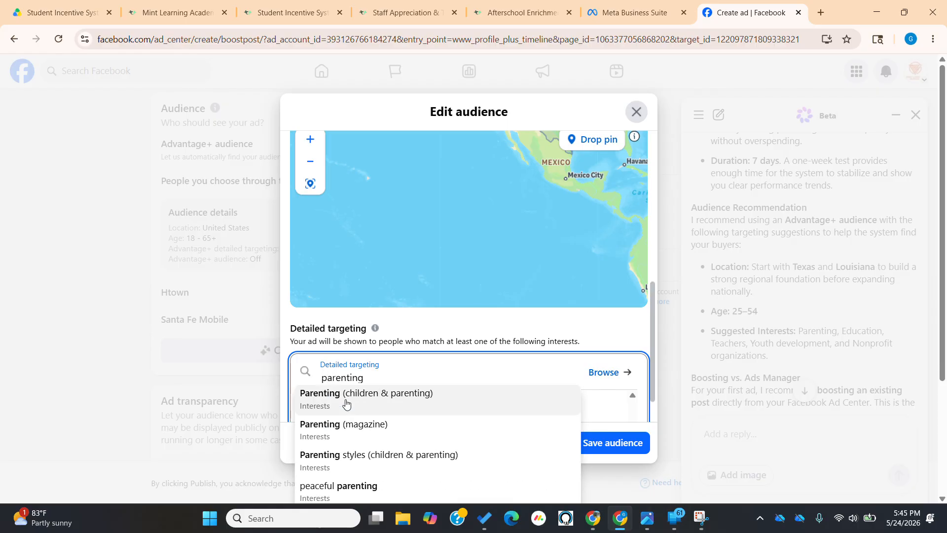
left_click(348, 457)
Add Education (social concept), Educational technology (education) and Educational leadership (Fields of study) to the audience's detailed targeting
left_click(408, 380)
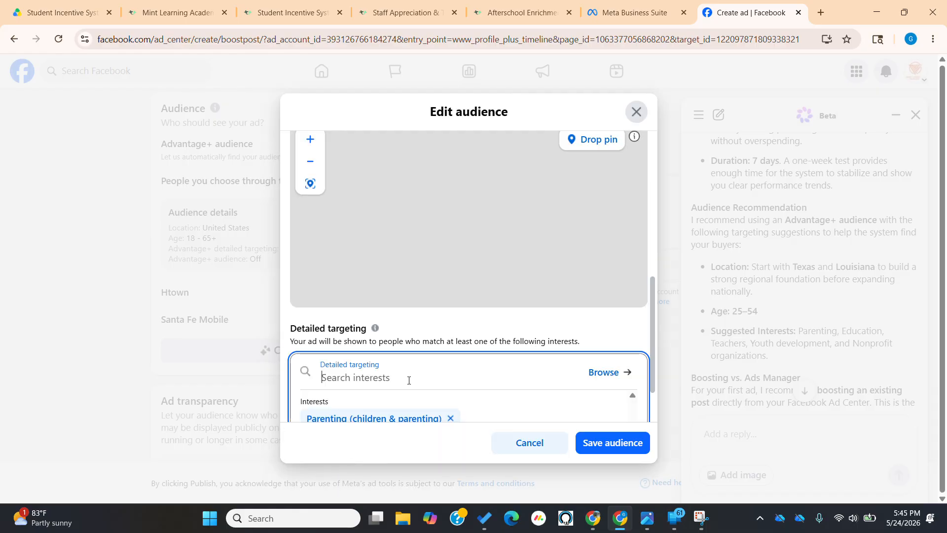
type("education")
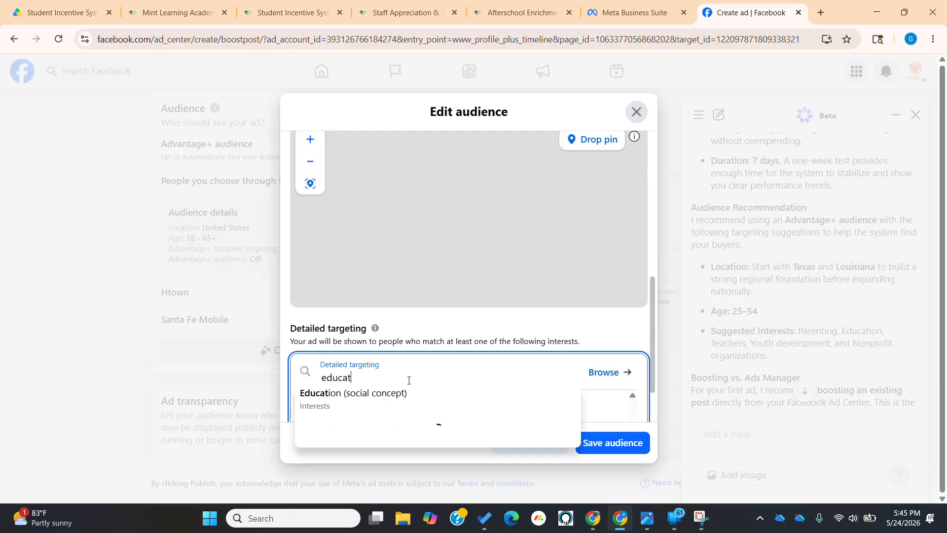
left_click(367, 401)
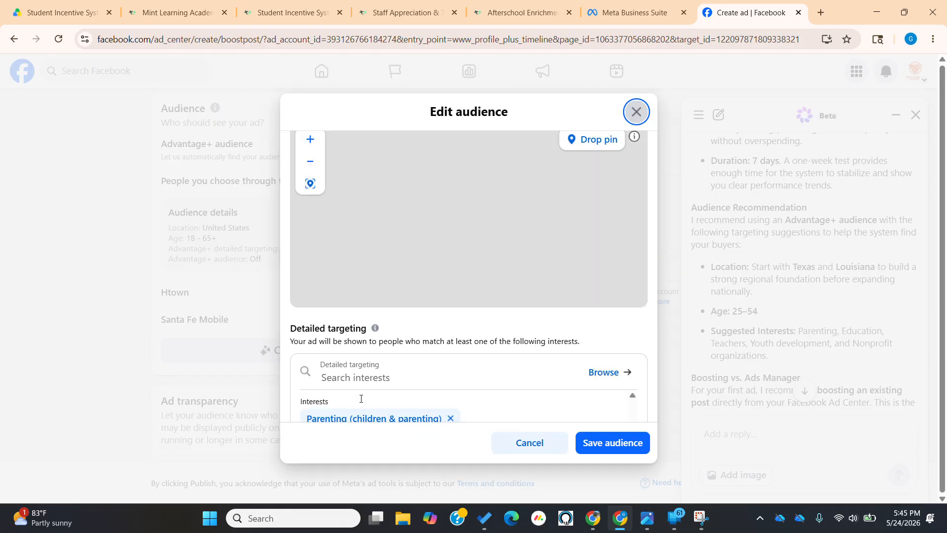
left_click(353, 380)
type("educ")
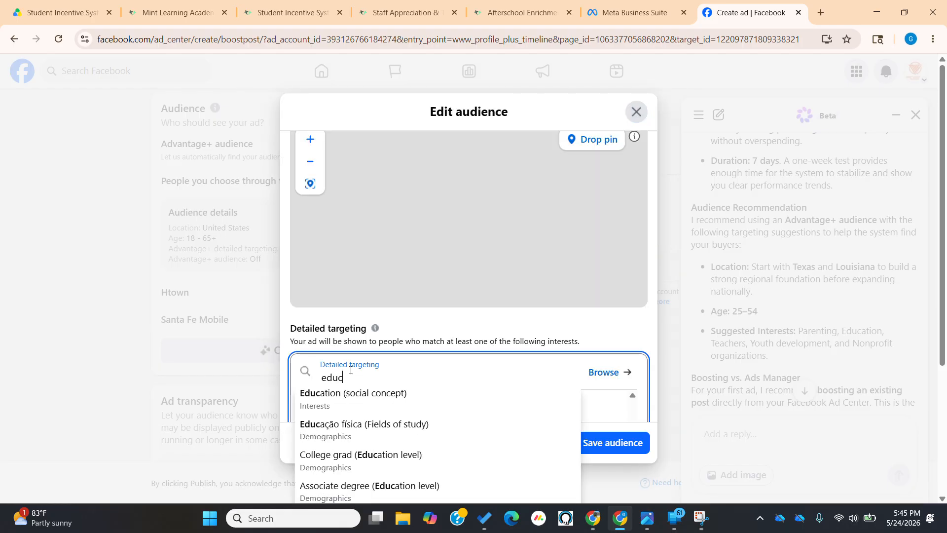
type("ation")
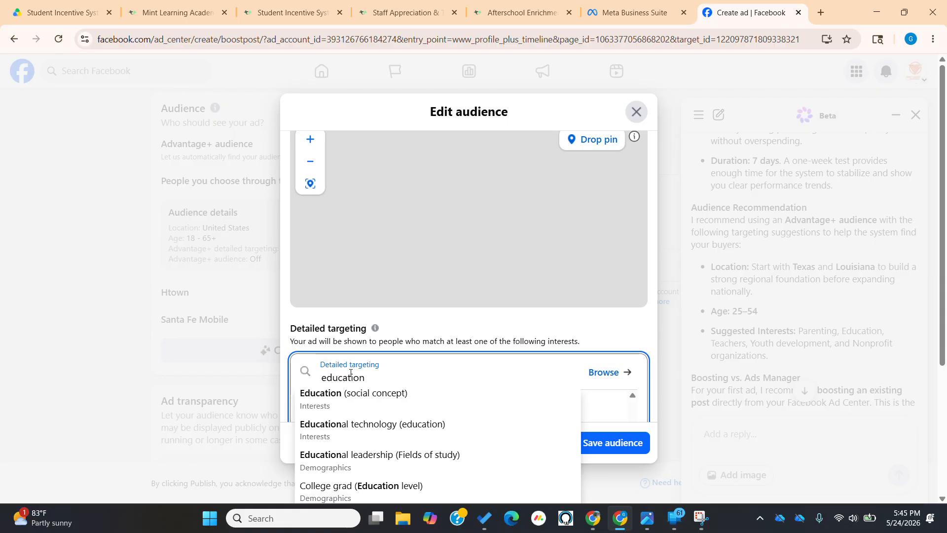
left_click(363, 424)
type("educati")
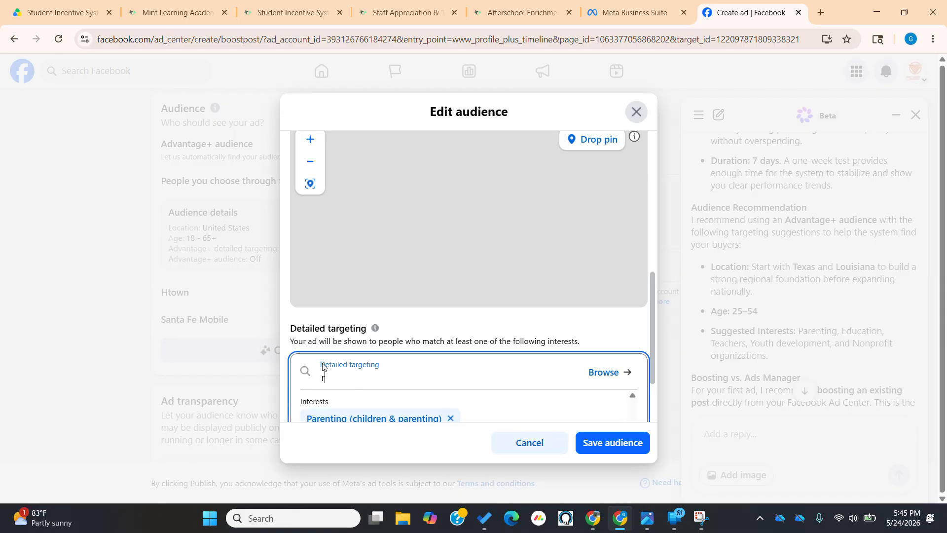
type("on")
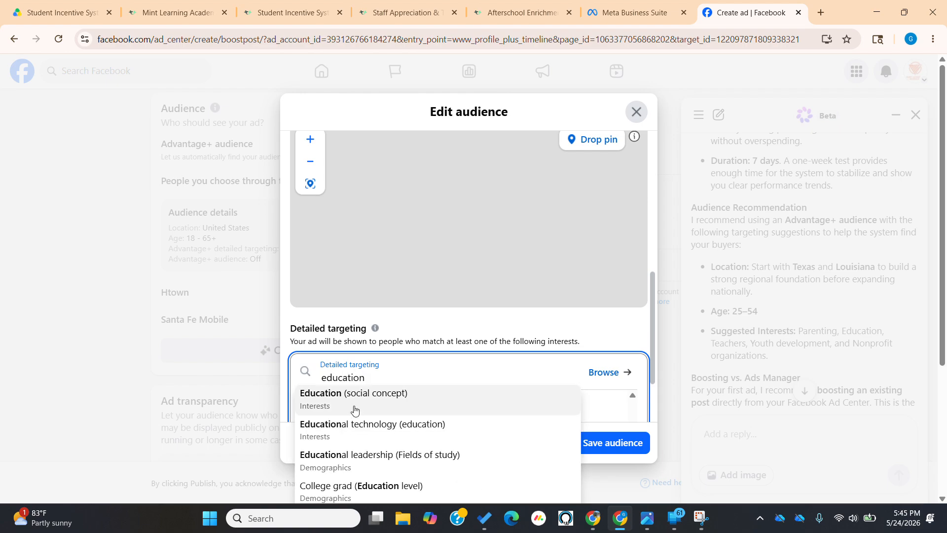
left_click(355, 454)
Add Leadership (social concept), Leadership development (business & finance) and Leadership (Job titles) to the audience's detailed targeting
type("l")
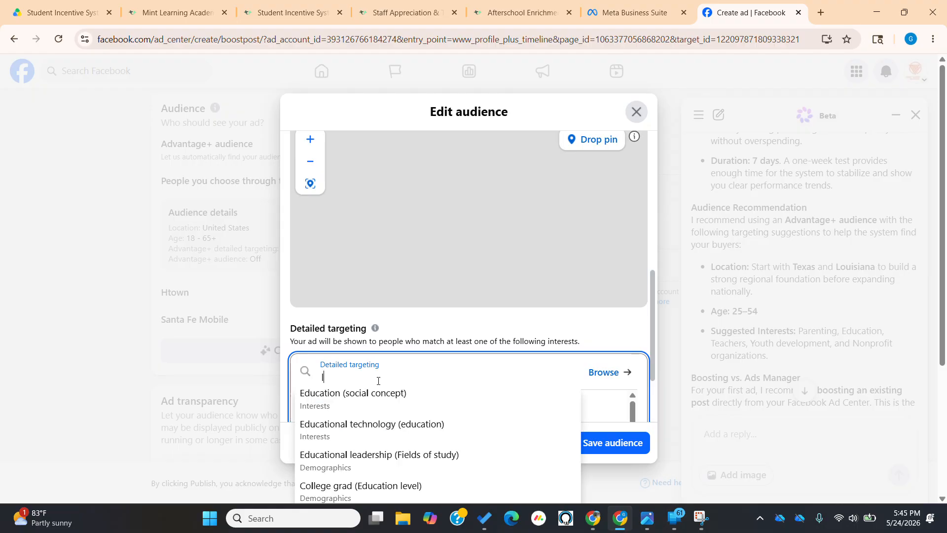
type("eadership")
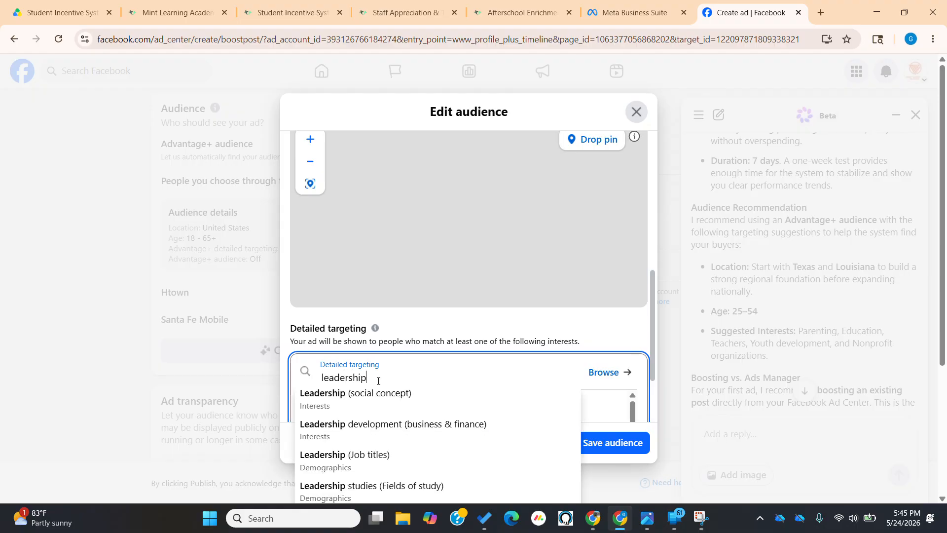
left_click(356, 397)
left_click(346, 378)
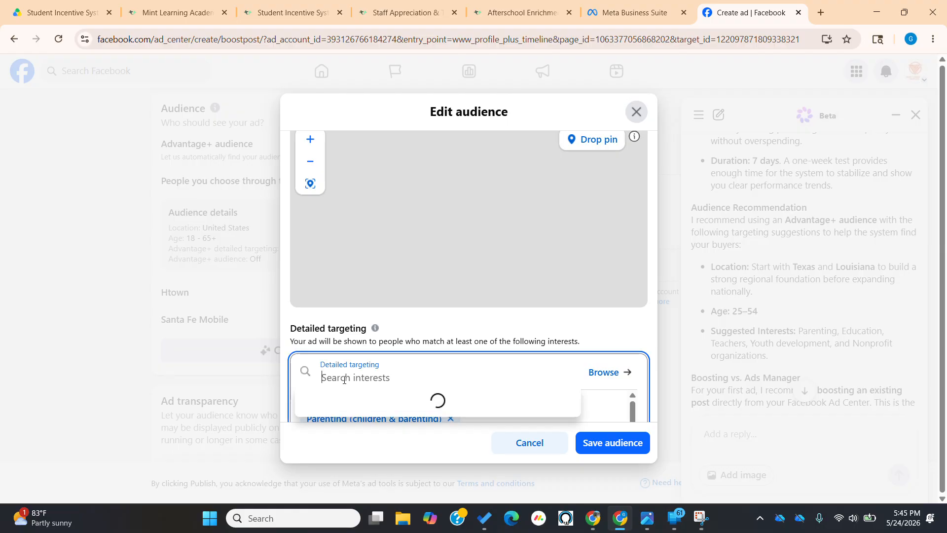
type("leadership")
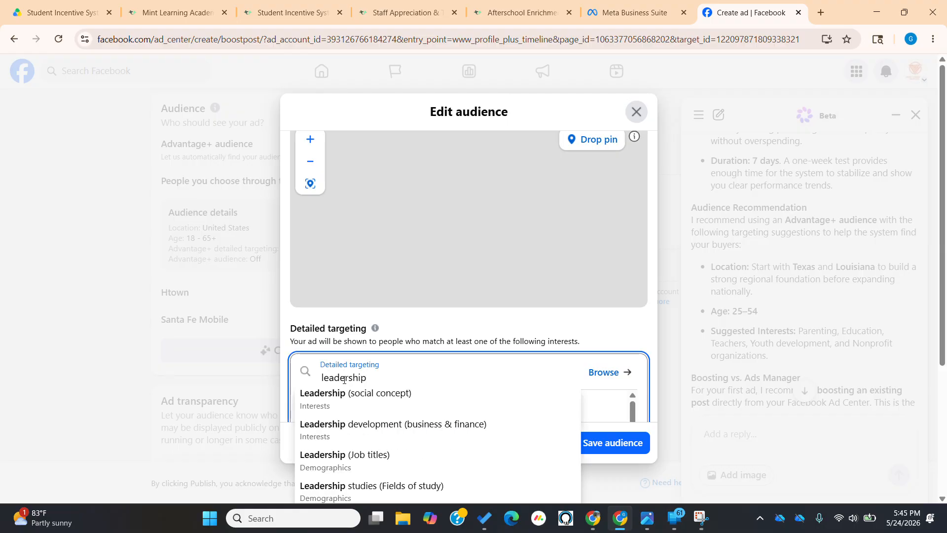
left_click(359, 460)
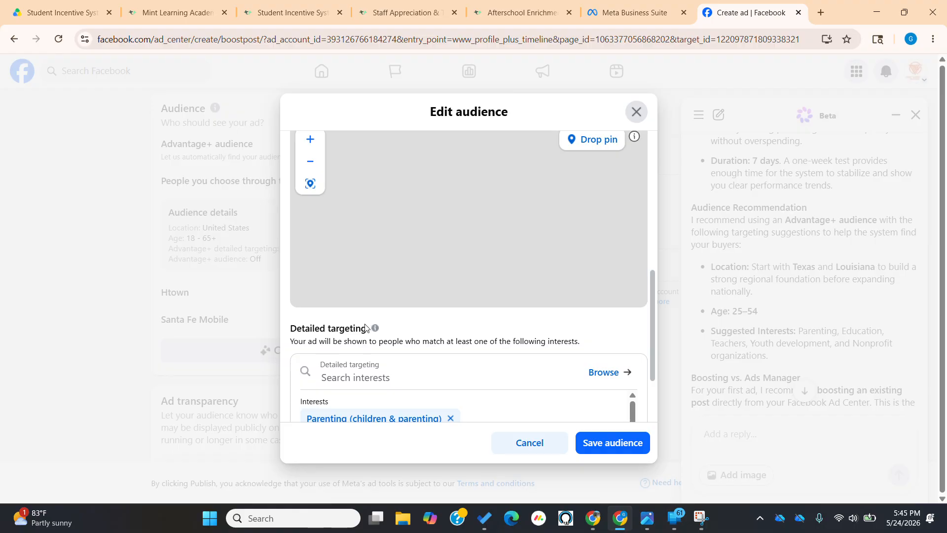
left_click(336, 376)
type("leade")
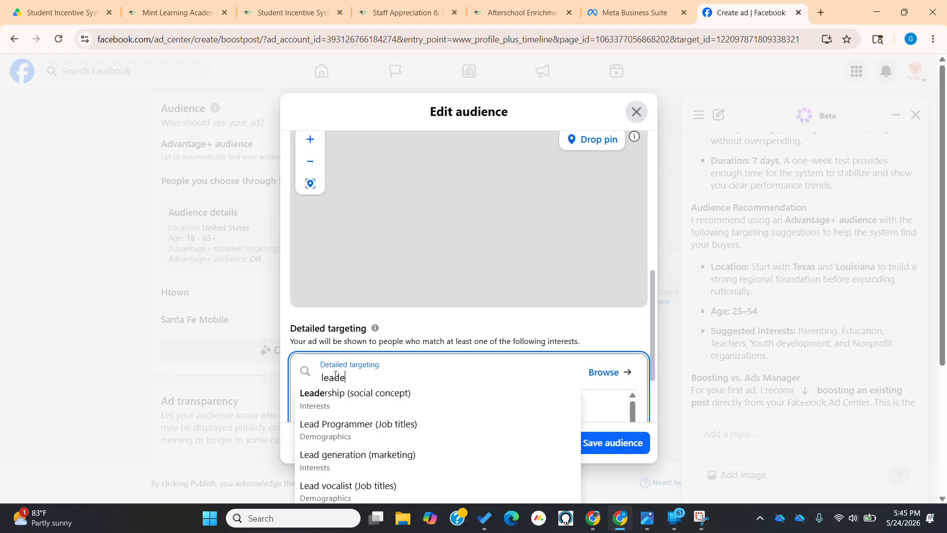
type("rship")
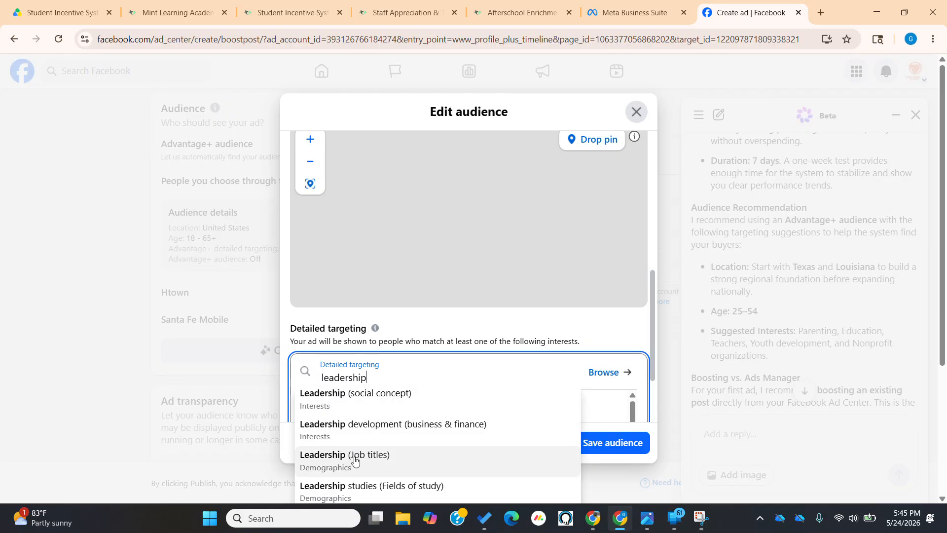
left_click(355, 459)
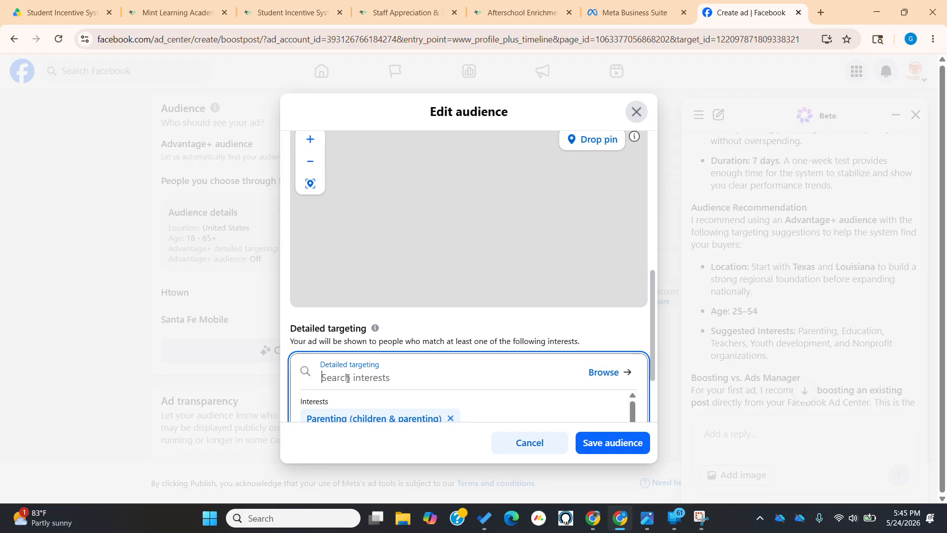
Search detailed targeting for youth development and add the interest North American soccer leagues and competitions (sport)
type("youth")
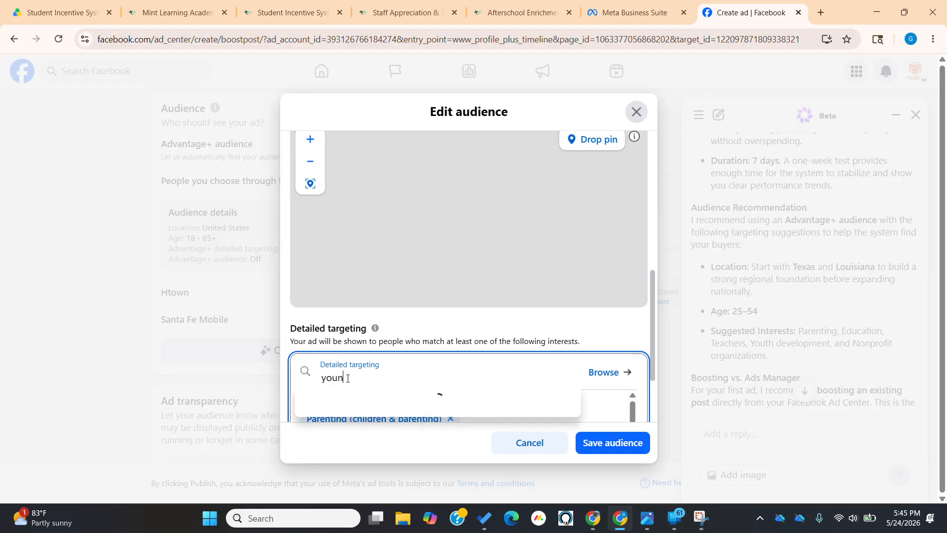
type(" developmn")
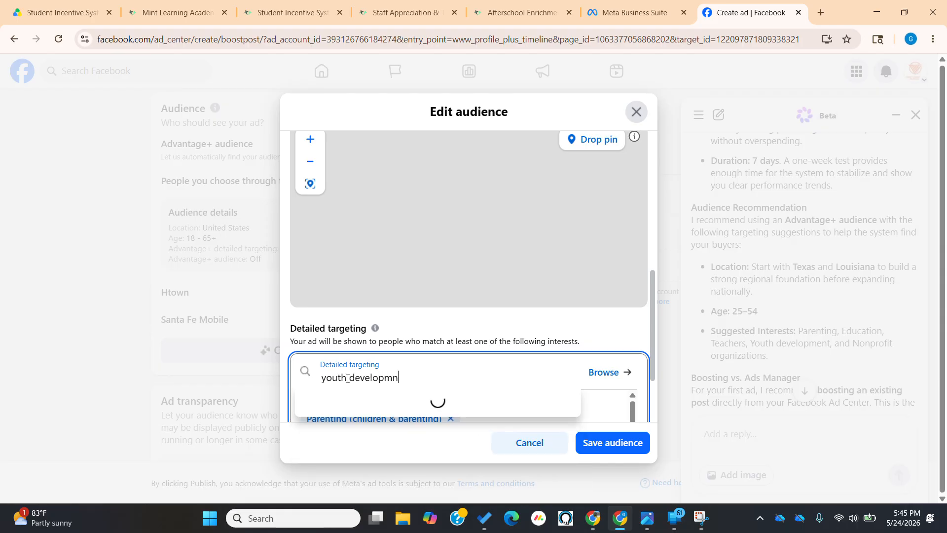
key("BackSpace")
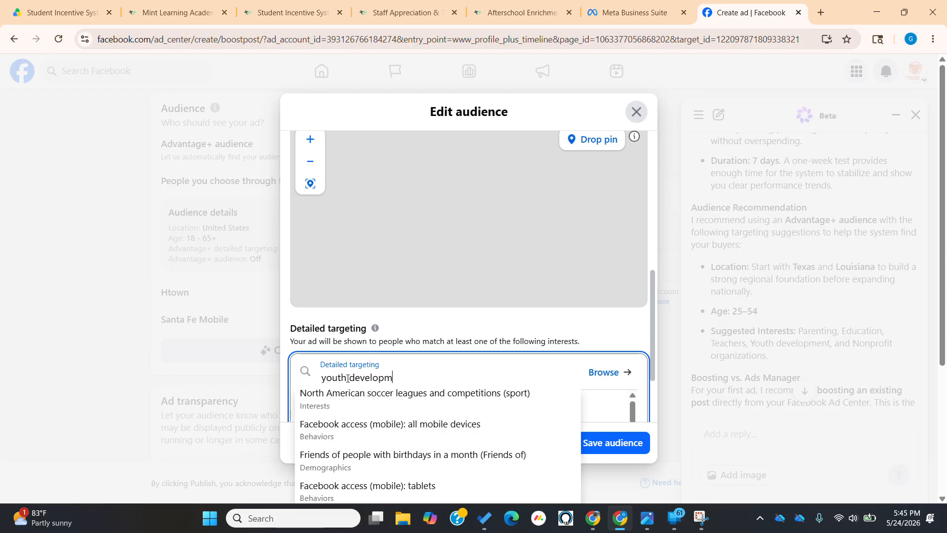
type("ent")
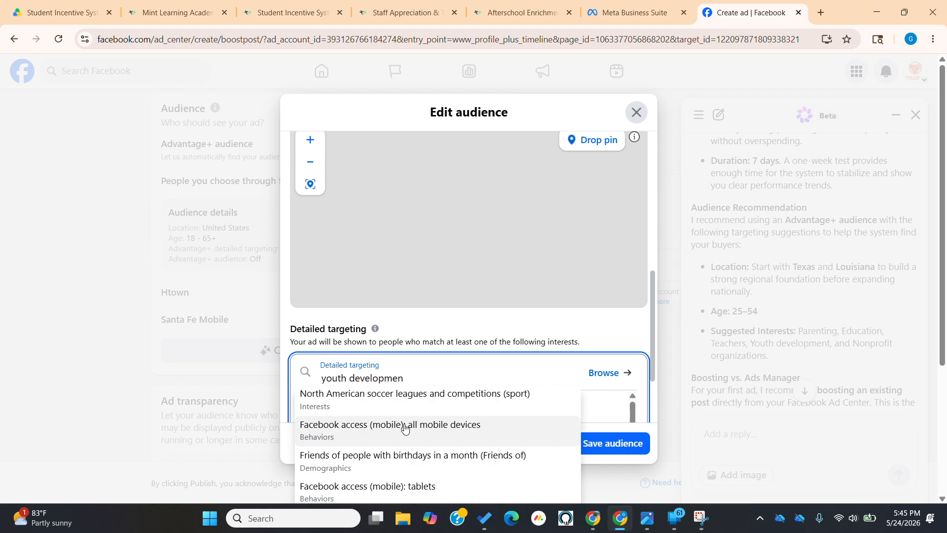
left_click(389, 393)
left_click(385, 389)
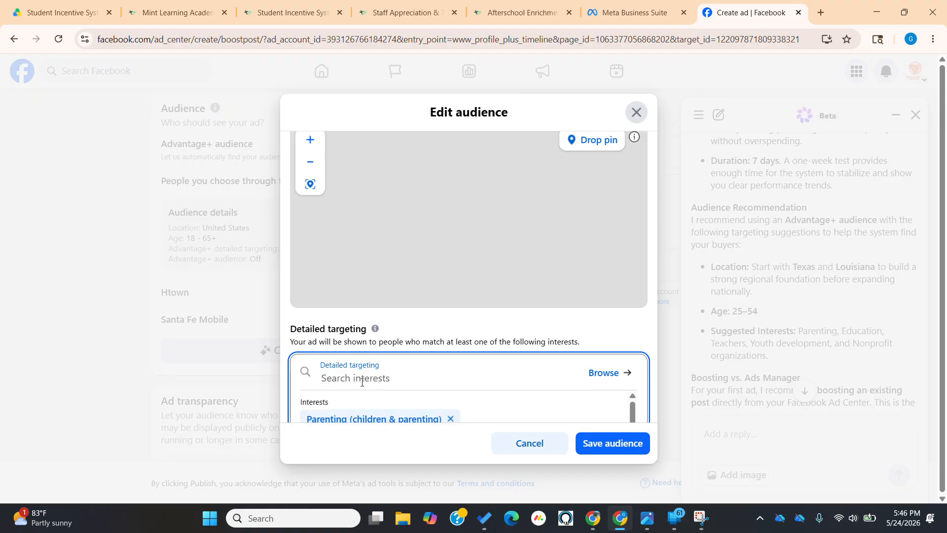
Add the interests Football (sports) and Fishing (outdoors activities) to the audience's detailed targeting
type("football")
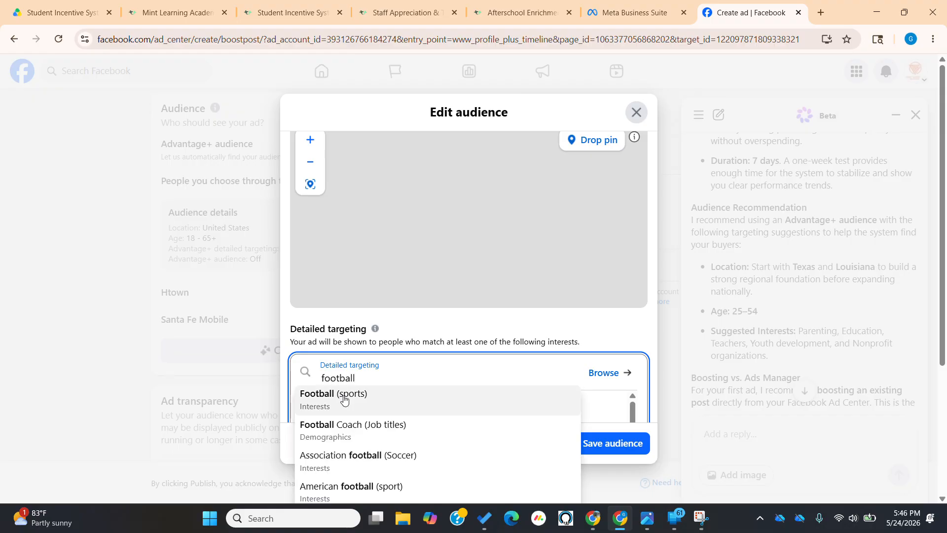
left_click(343, 394)
left_click(355, 378)
type("f")
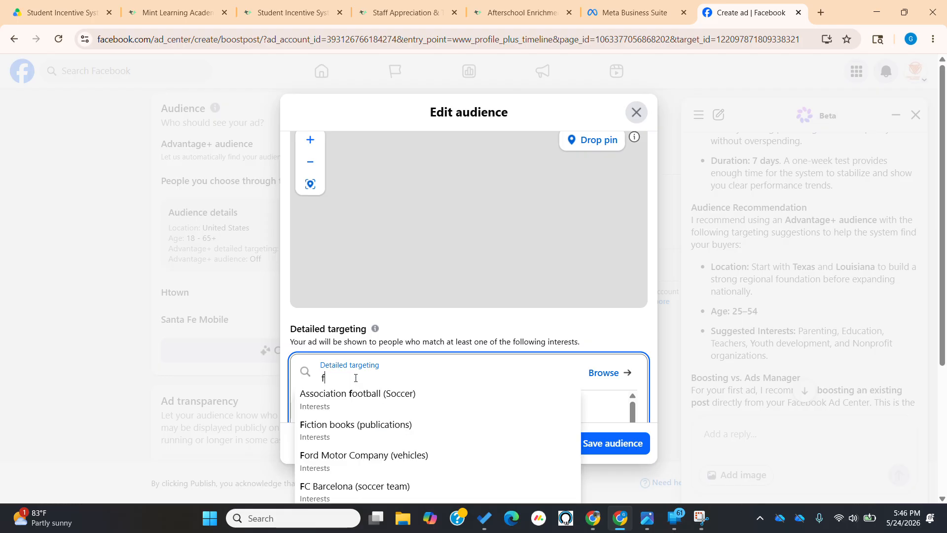
type("ishing")
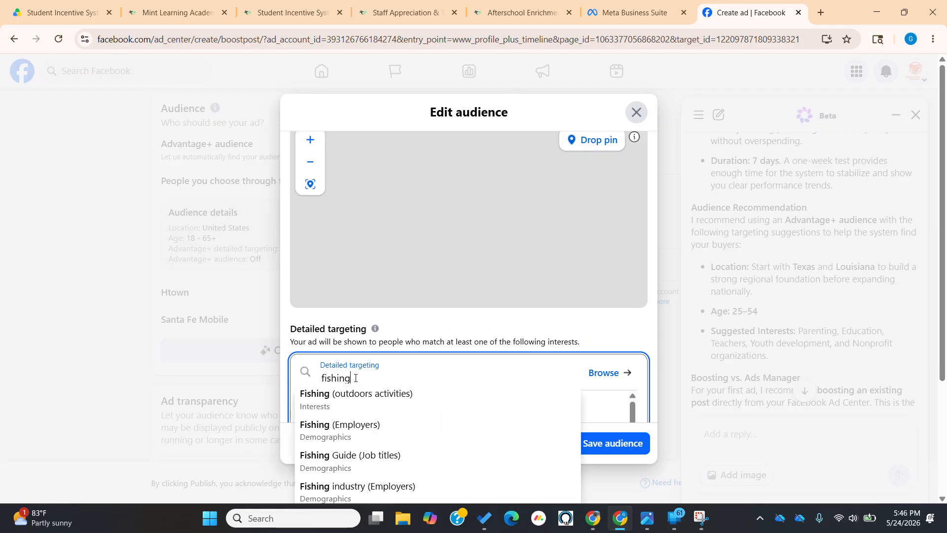
left_click(332, 407)
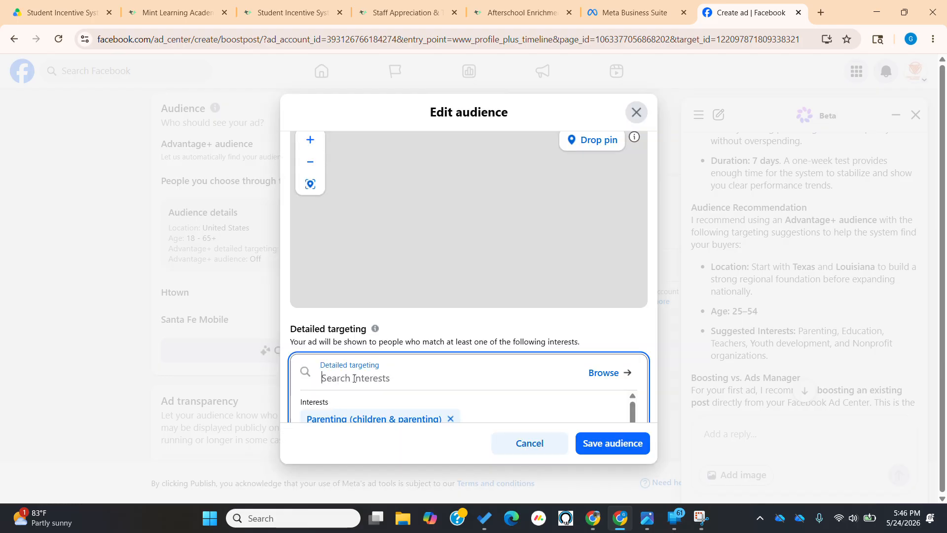
Add Oil and gas industry (industry) and Oil and Gas Engineering (Employers) to the audience's detailed targeting
type("ref")
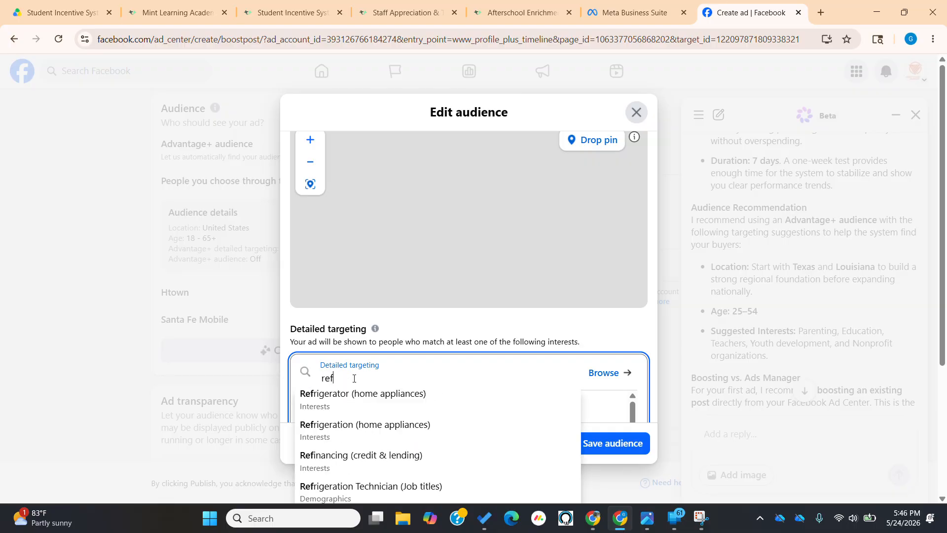
key("BackSpace")
key("BackSpace")
key("BackSpace")
type("oil and")
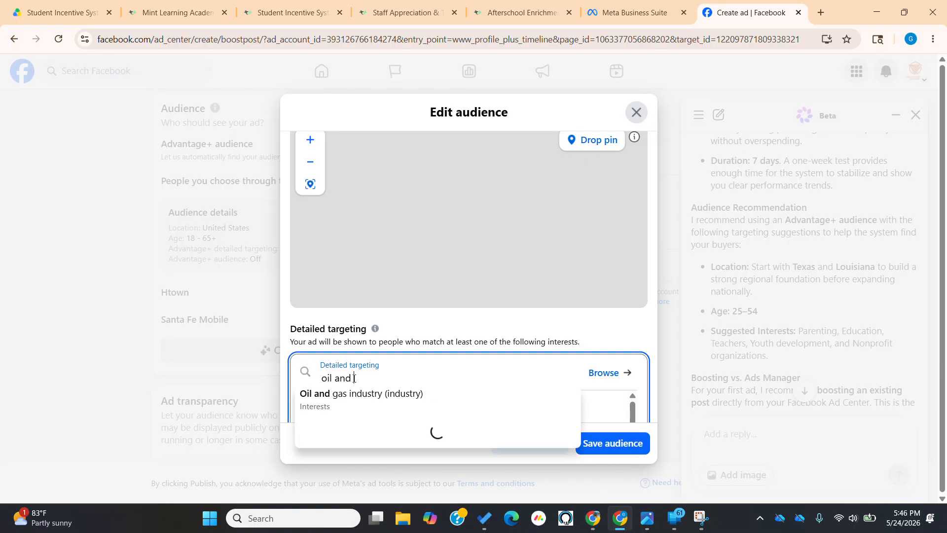
type(" gas")
left_click(353, 393)
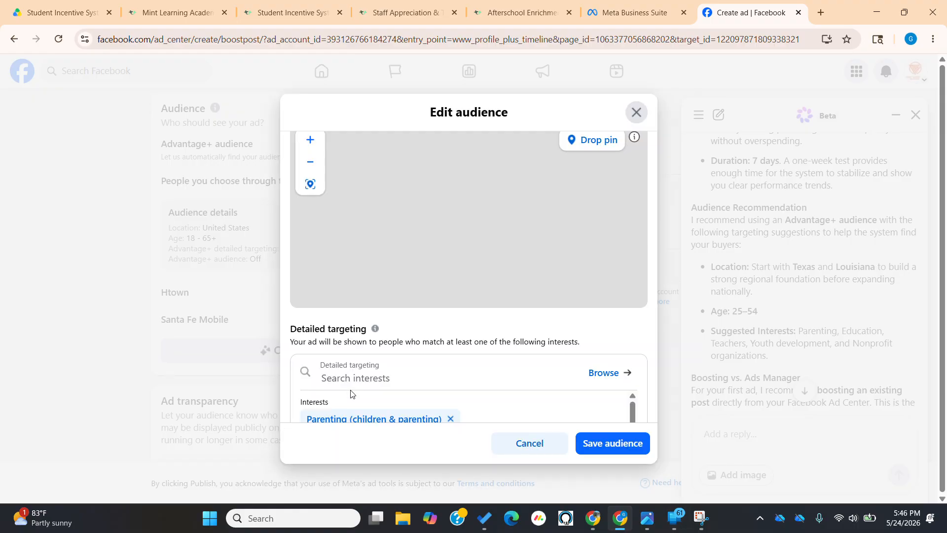
left_click(356, 373)
type("oi")
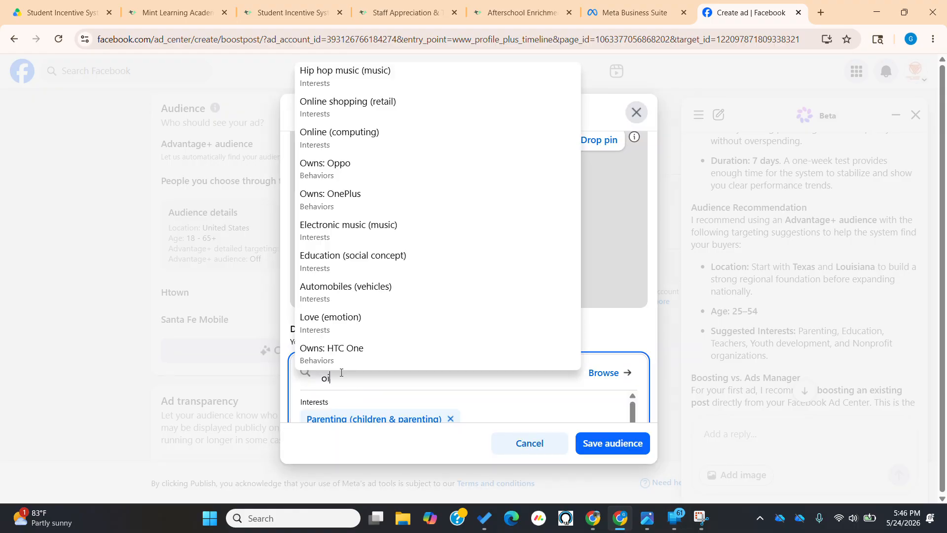
type("l and gas")
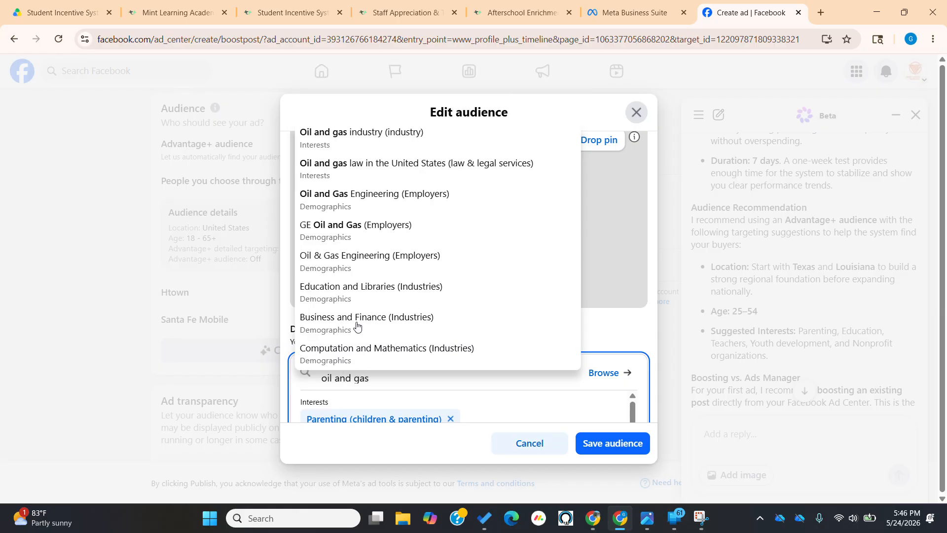
left_click(376, 202)
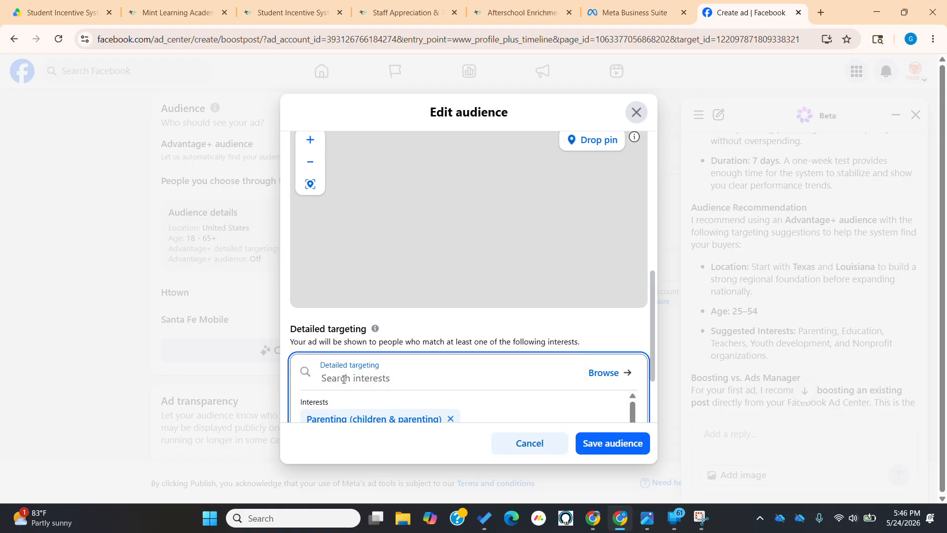
Add Nonprofit organization (social cause) and Non-Profit Director (Job titles) to the audience's detailed targeting
type("non profit")
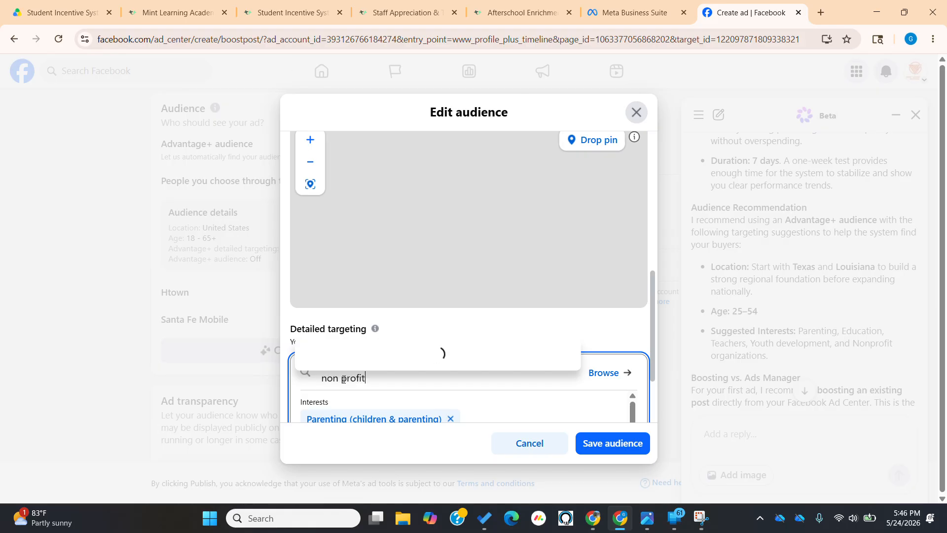
left_click(391, 137)
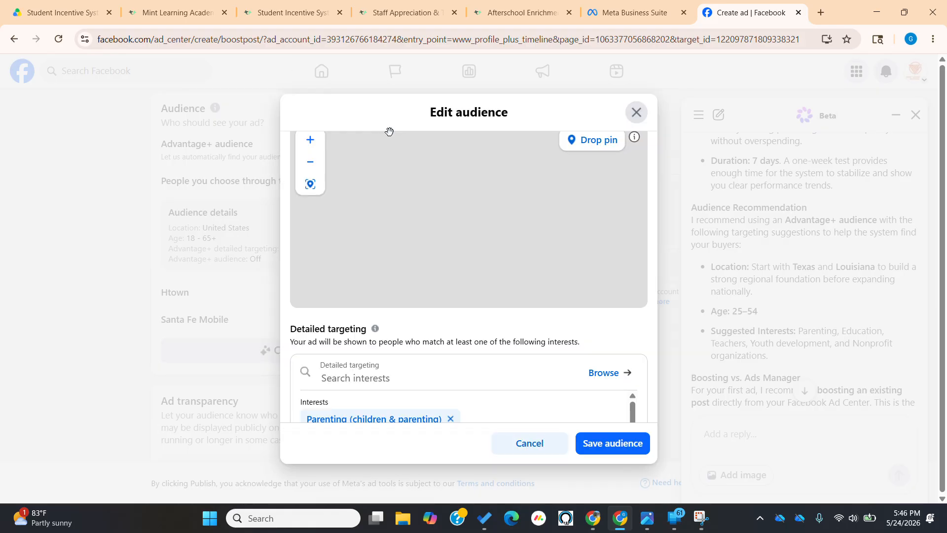
left_click(362, 371)
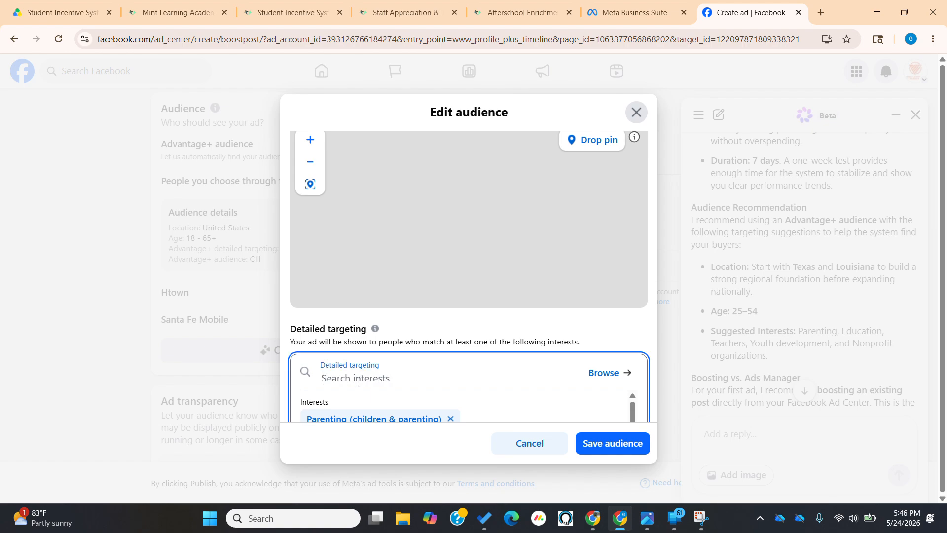
type("non profit")
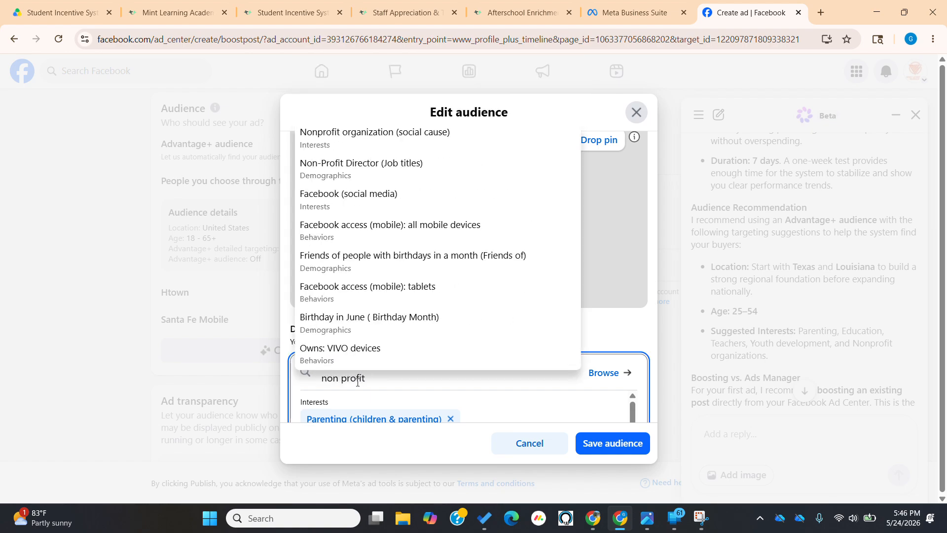
left_click(386, 174)
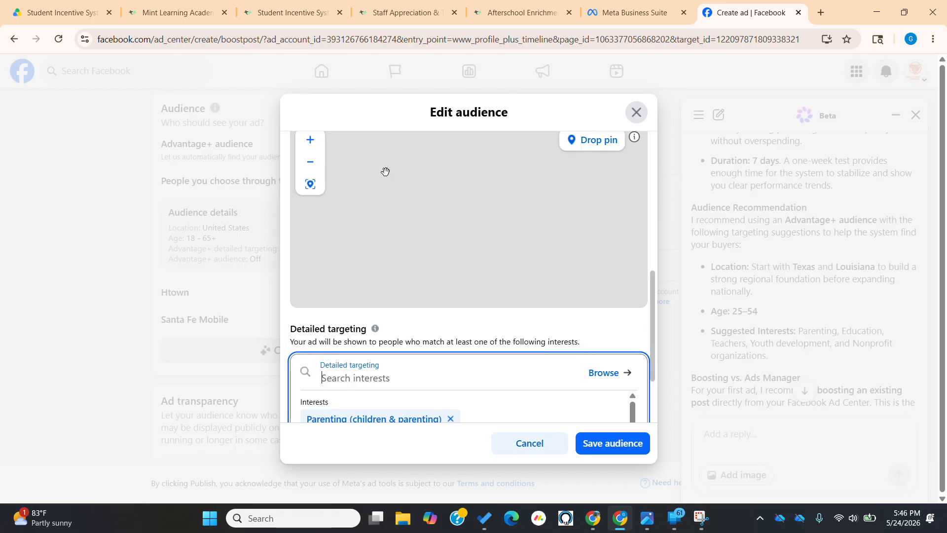
Add the interests College (higher education) and University (higher education) to the audience's detailed targeting
left_click(351, 377)
type("college")
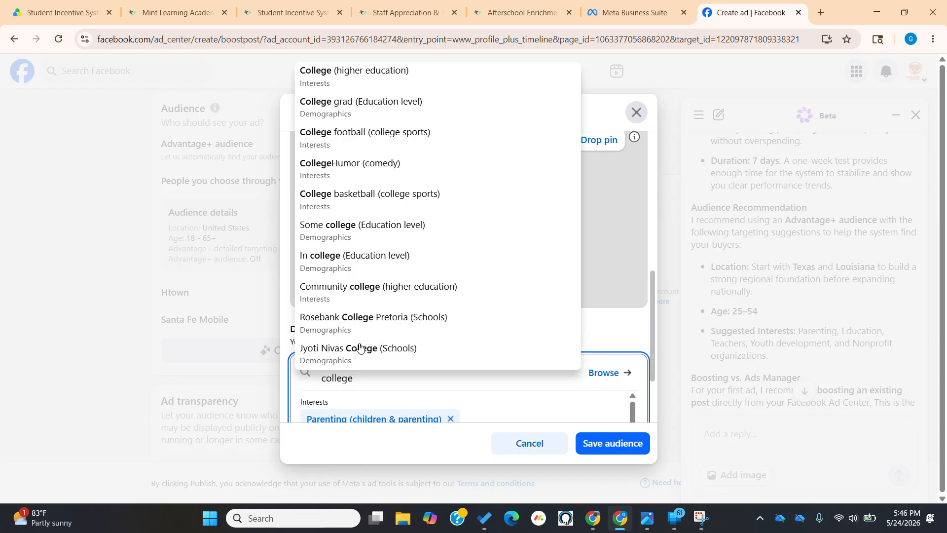
left_click(400, 89)
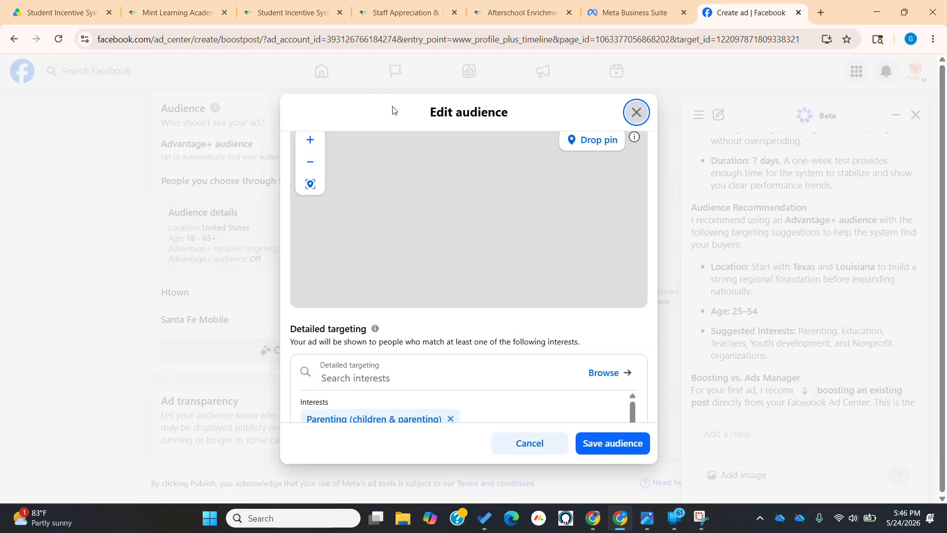
left_click(365, 378)
type("univers")
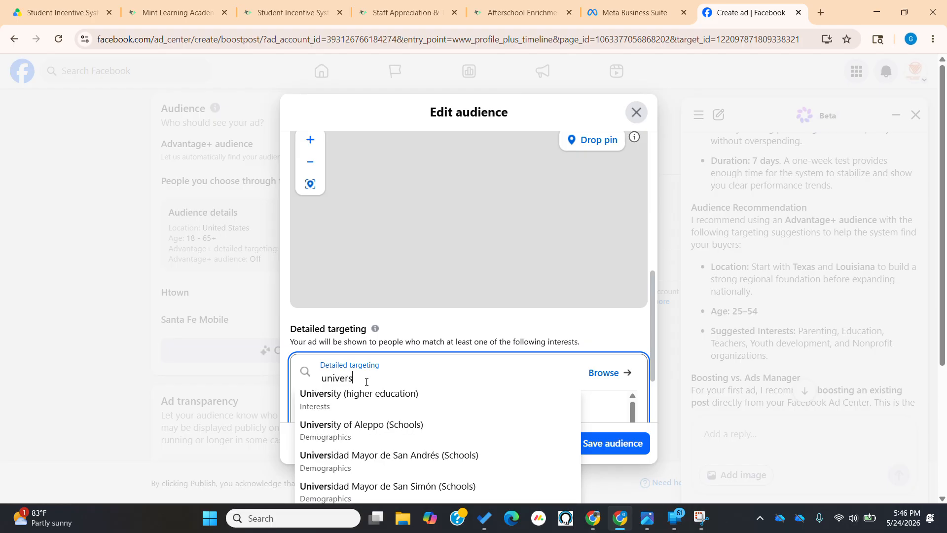
left_click(360, 401)
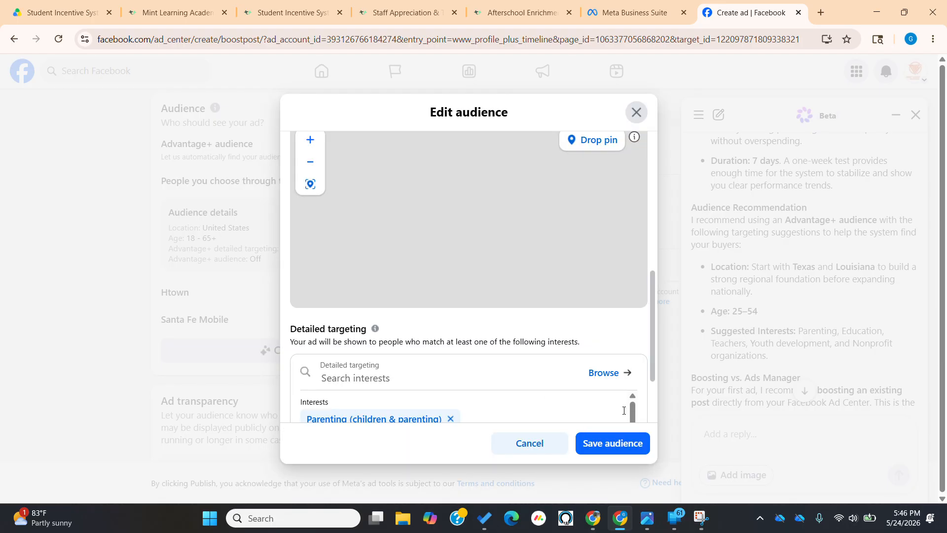
Save the edited audience with its locations, ages and detailed targeting for the boosted post
scroll(645, 390, "down", 2)
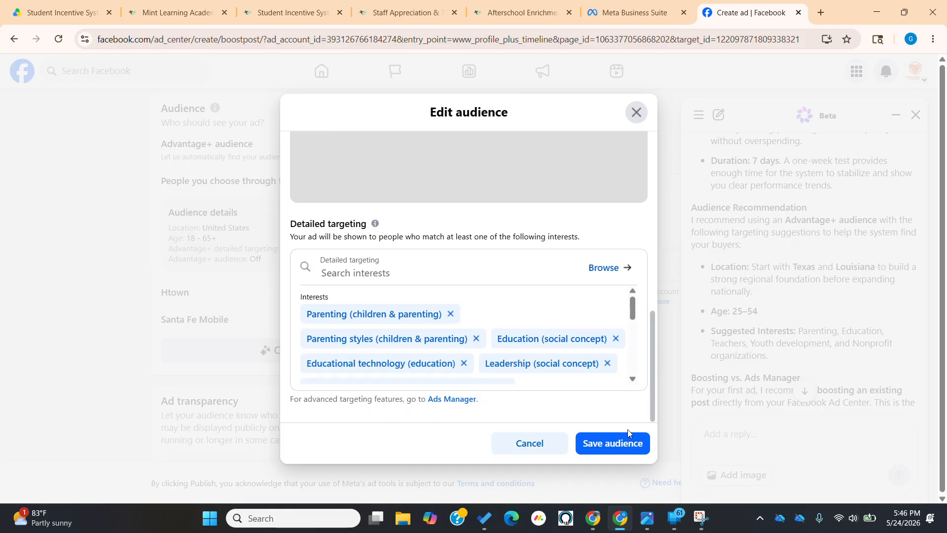
left_click(603, 440)
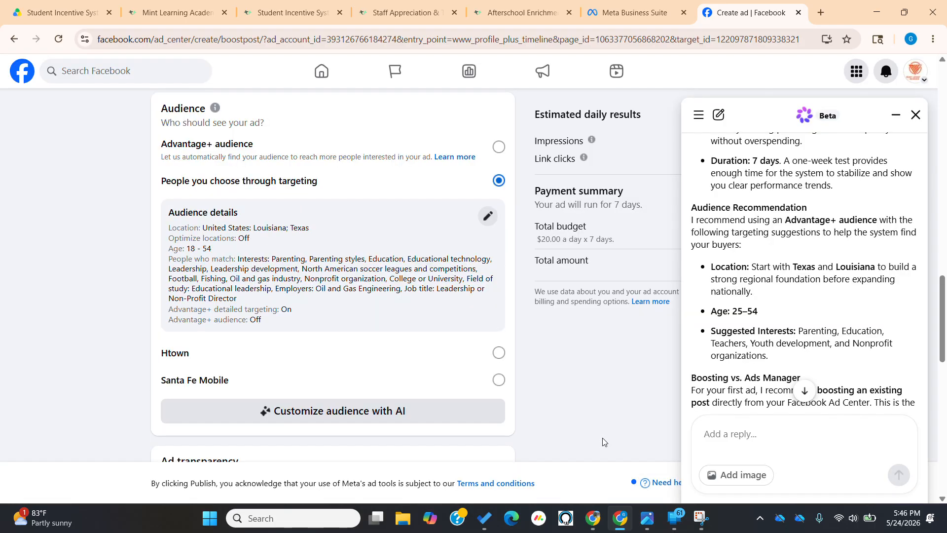
scroll(528, 379, "down", 8)
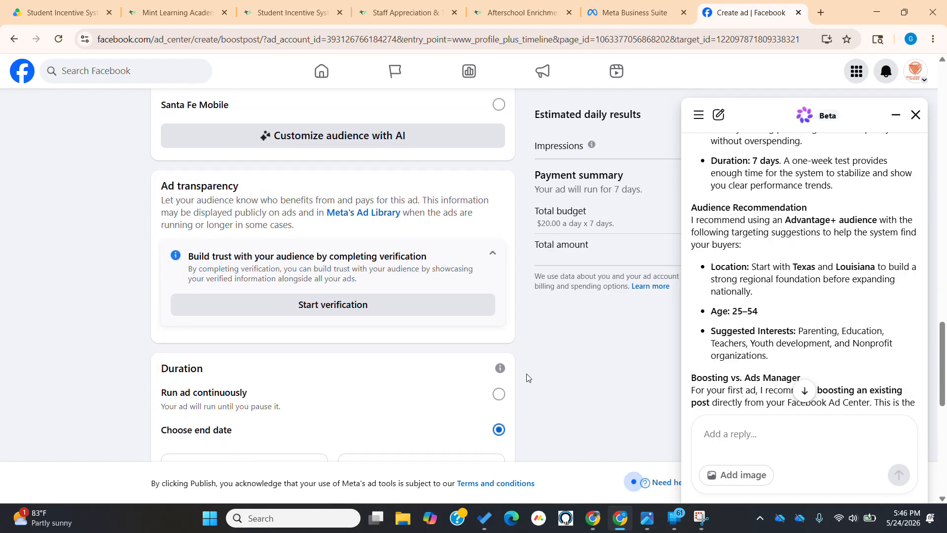
Review the ad's duration, budget, placements and payment sections, and read the Meta AI assistant's advice on boosting, scaling impressions and the account note
scroll(528, 379, "down", 7)
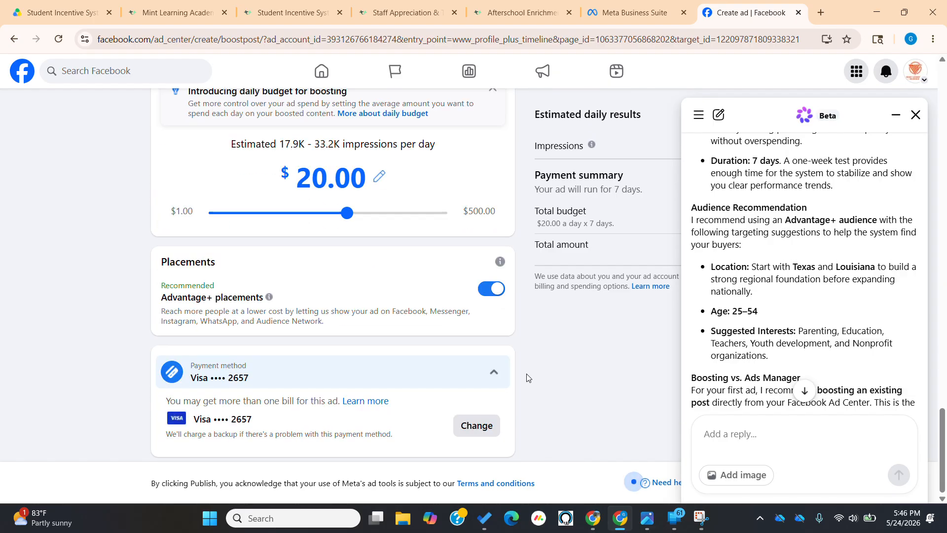
scroll(813, 381, "down", 4)
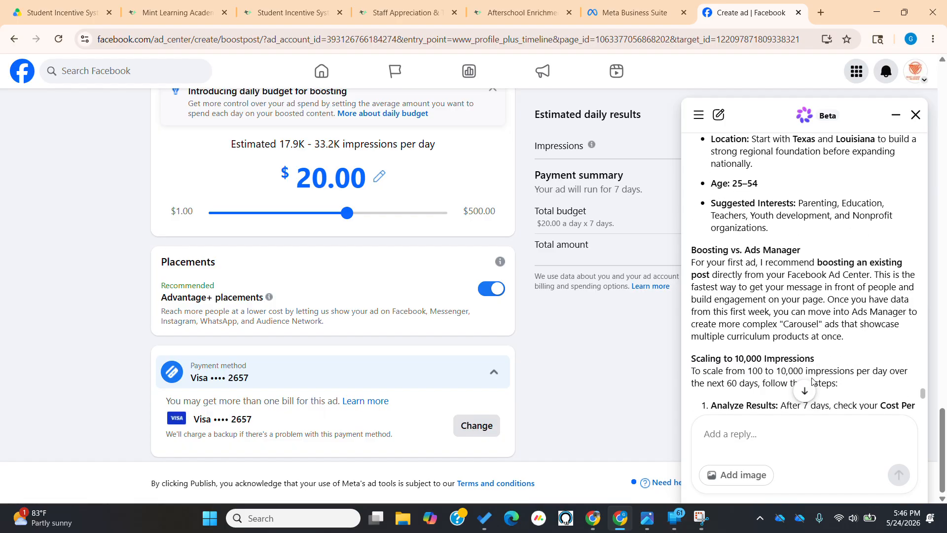
scroll(813, 381, "down", 2)
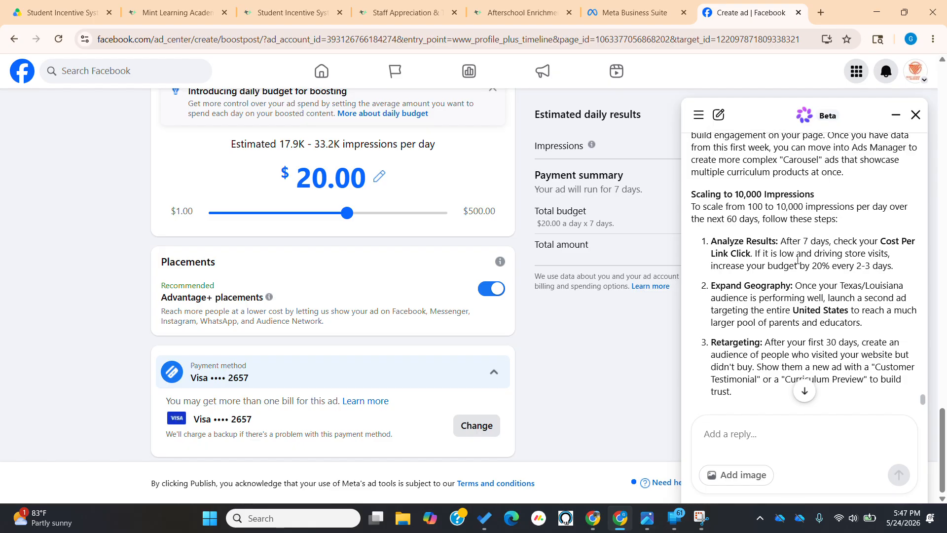
scroll(798, 261, "down", 1)
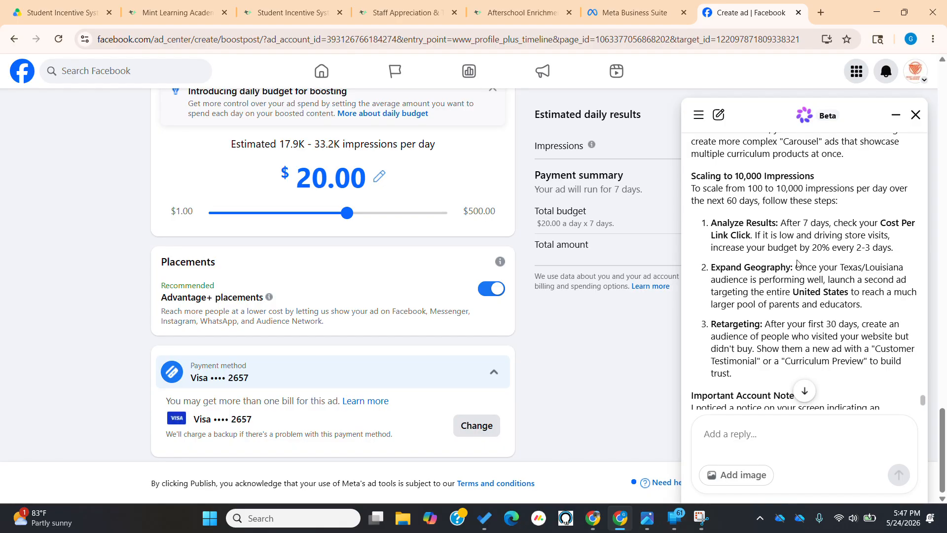
scroll(798, 263, "down", 1)
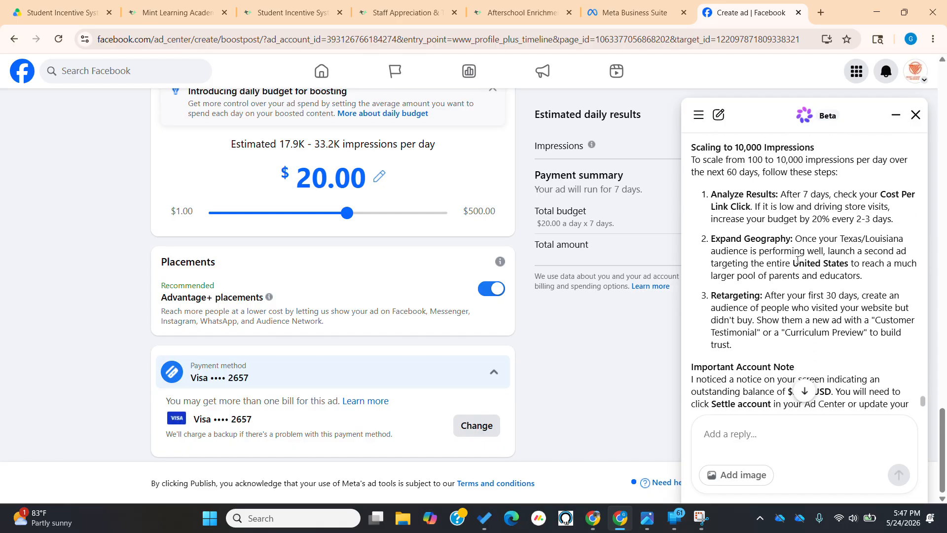
scroll(798, 261, "down", 2)
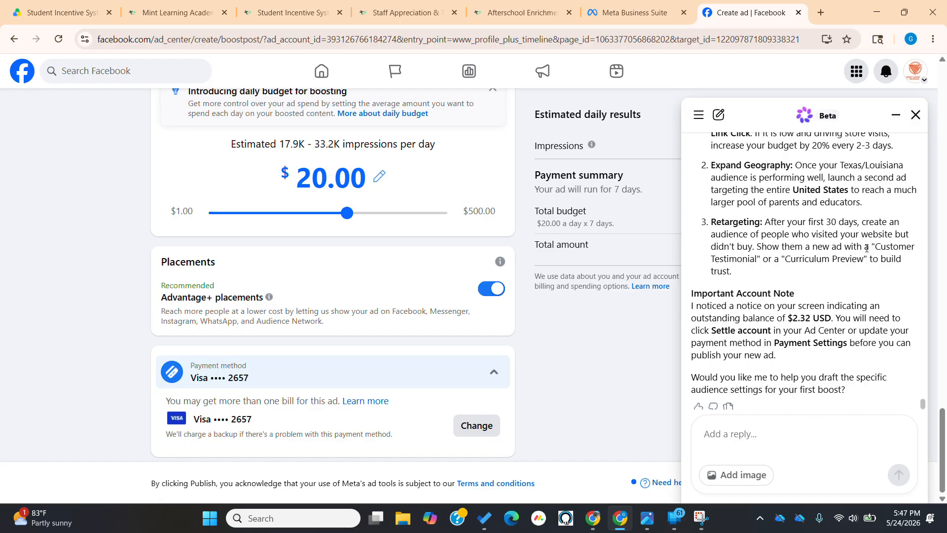
scroll(867, 248, "down", 1)
scroll(807, 345, "up", 5)
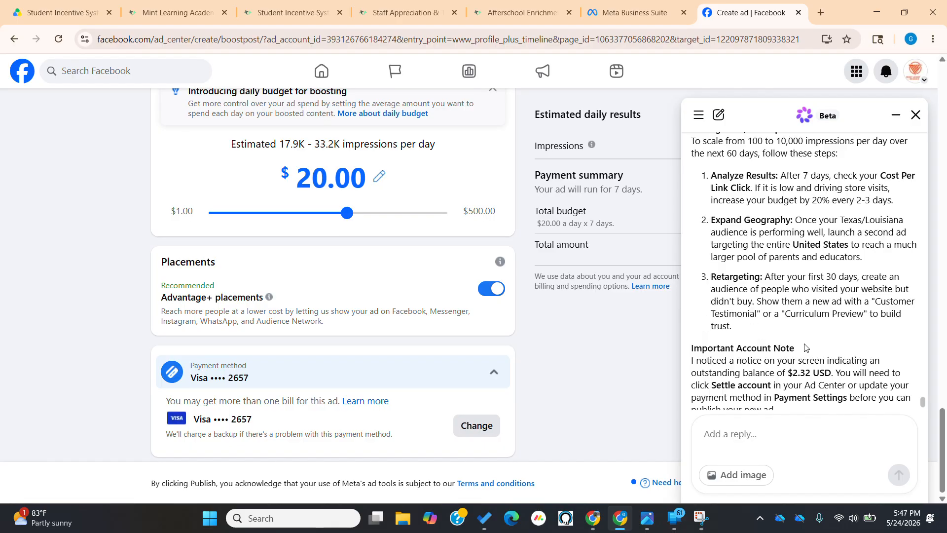